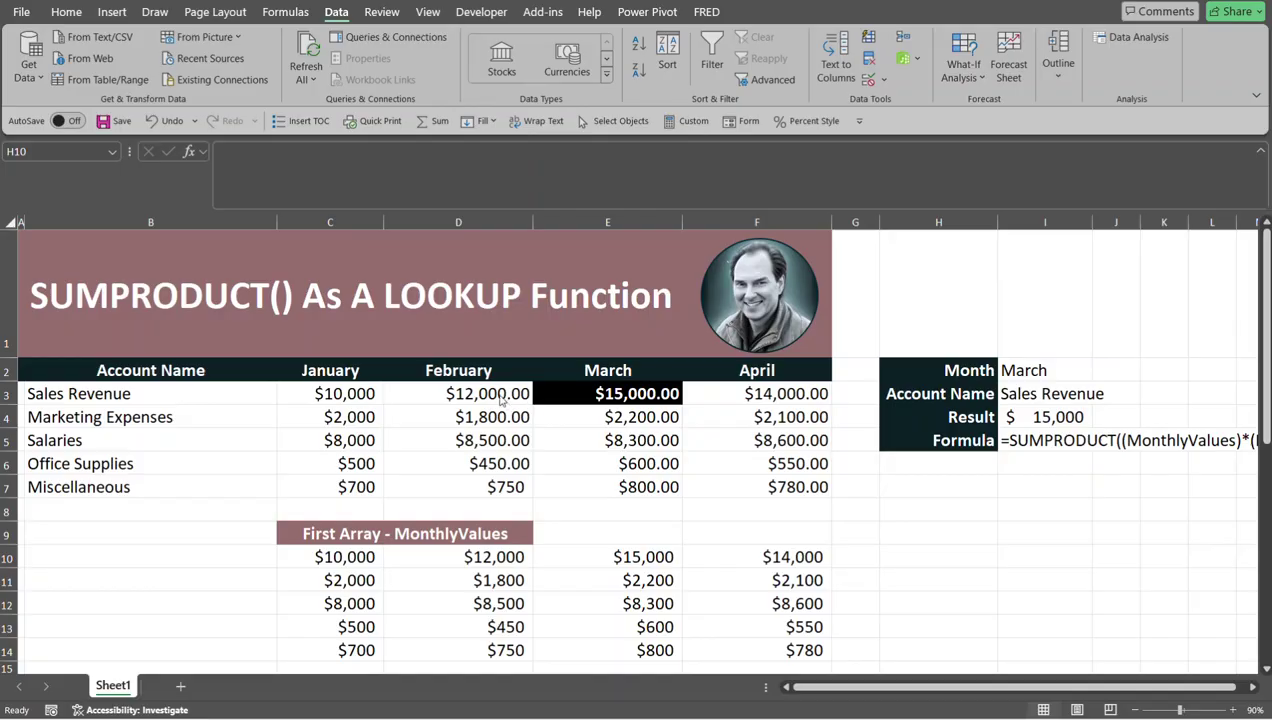
Set the lookup Month in cell I2 to February.
{"action": "left_click", "coordinate": [494, 461]}
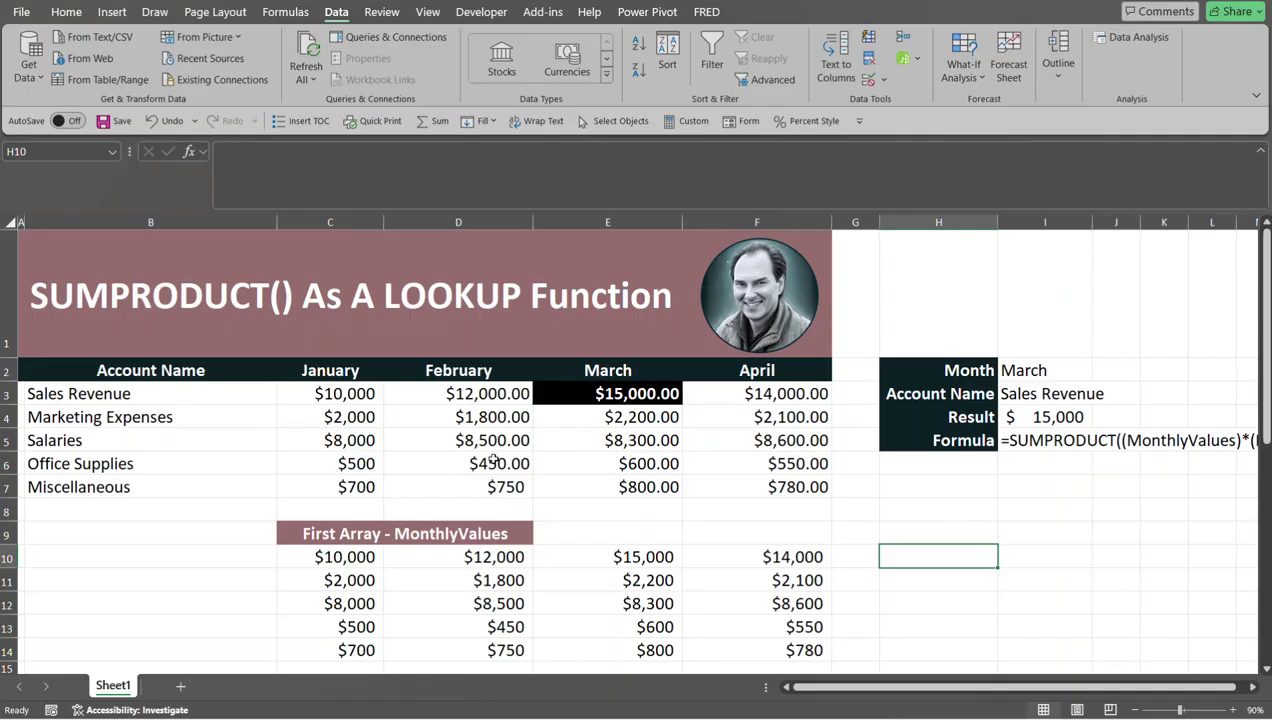
{"action": "left_click", "coordinate": [1034, 421]}
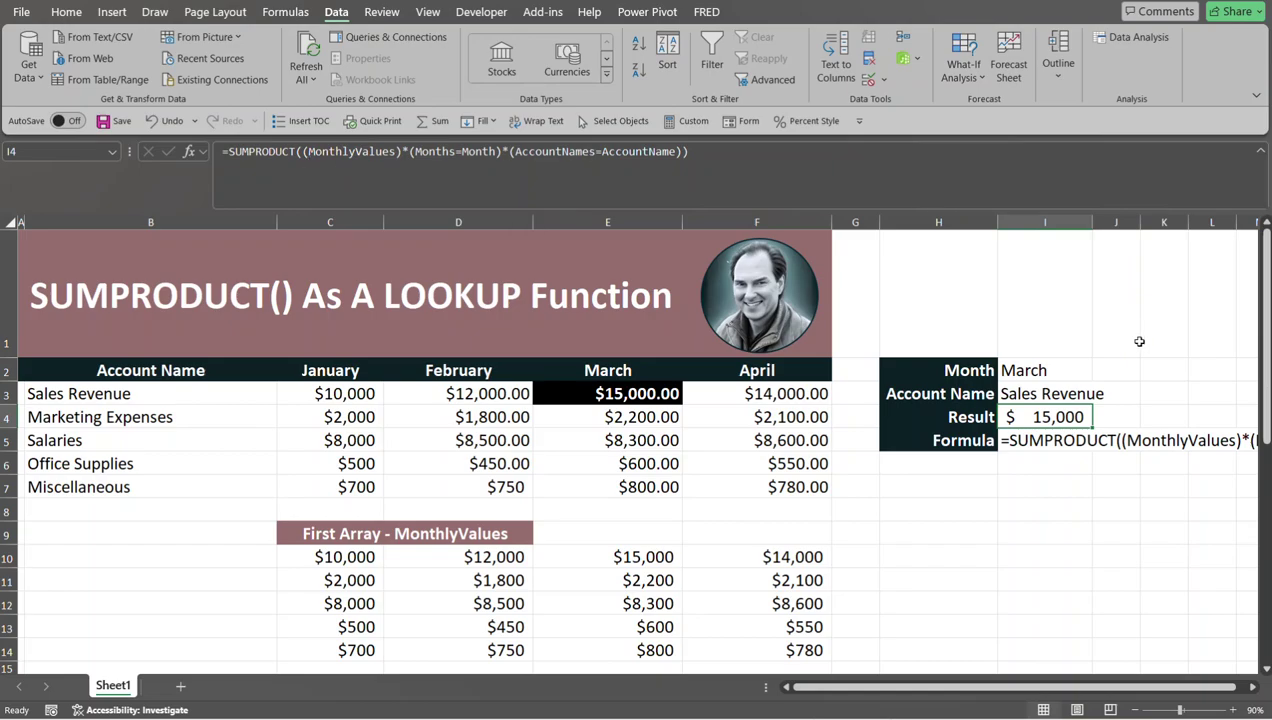
{"action": "left_click", "coordinate": [1070, 370]}
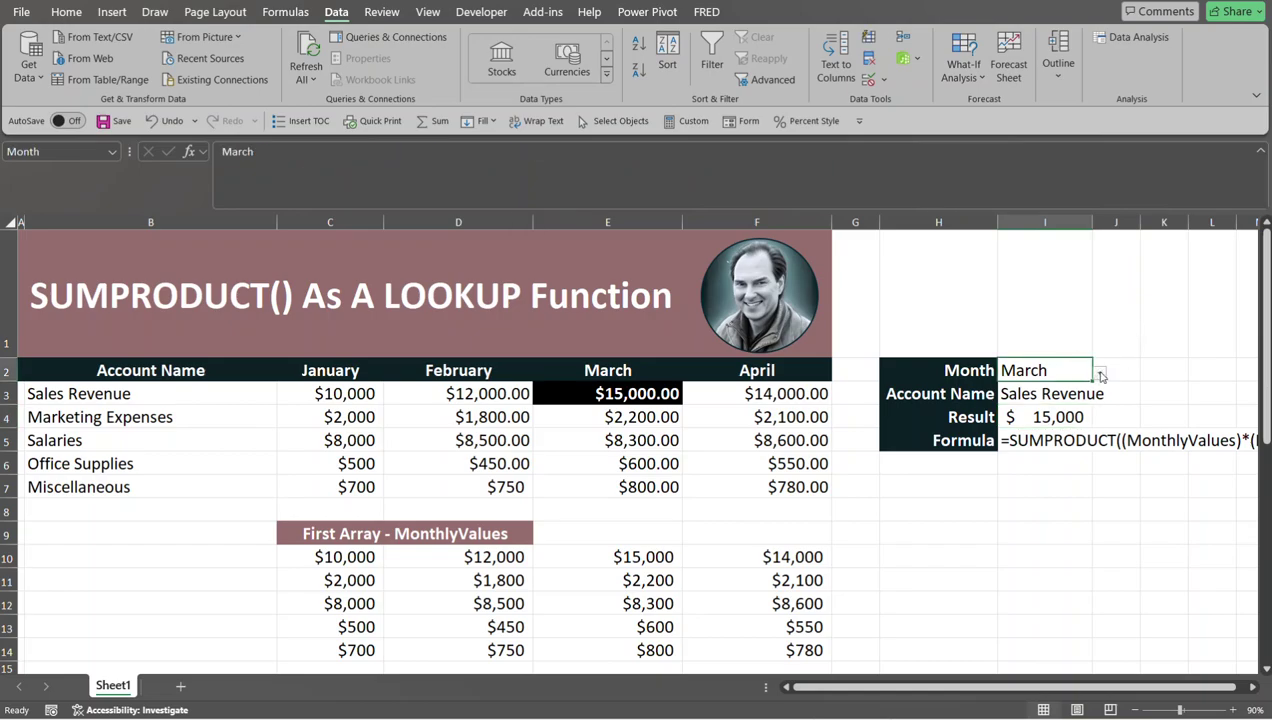
{"action": "left_click", "coordinate": [1100, 373]}
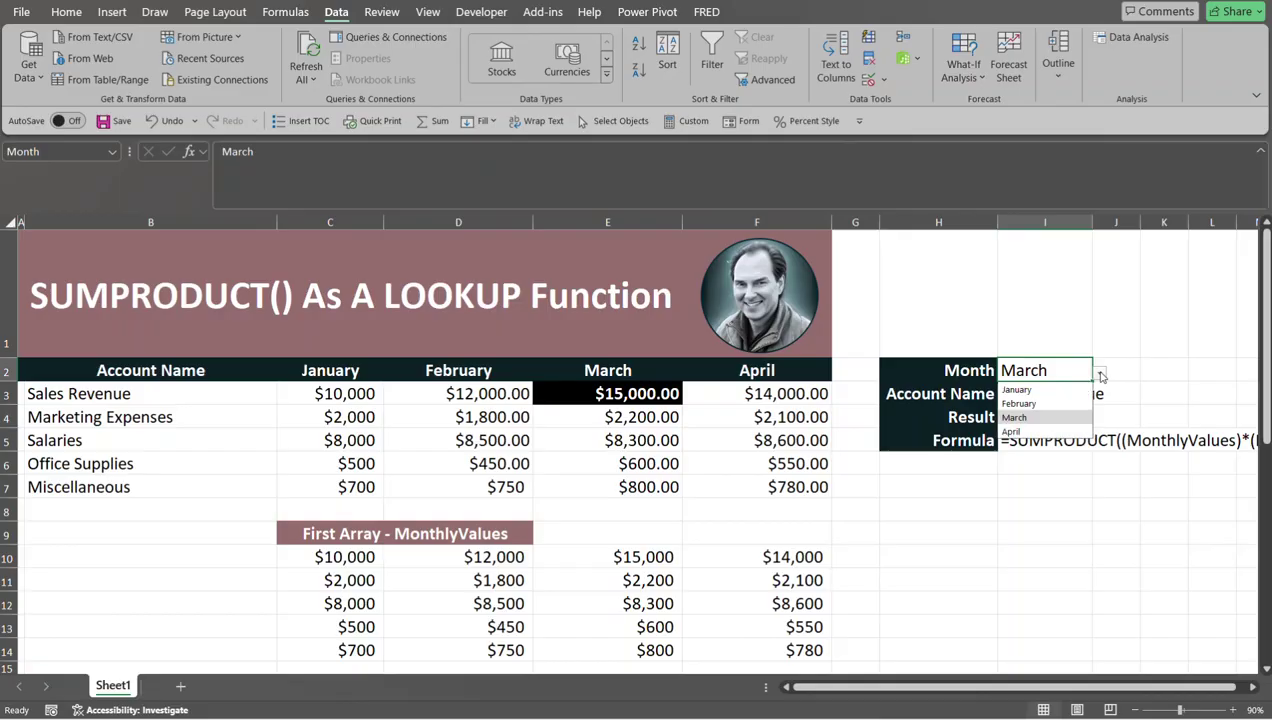
{"action": "left_click", "coordinate": [1019, 403]}
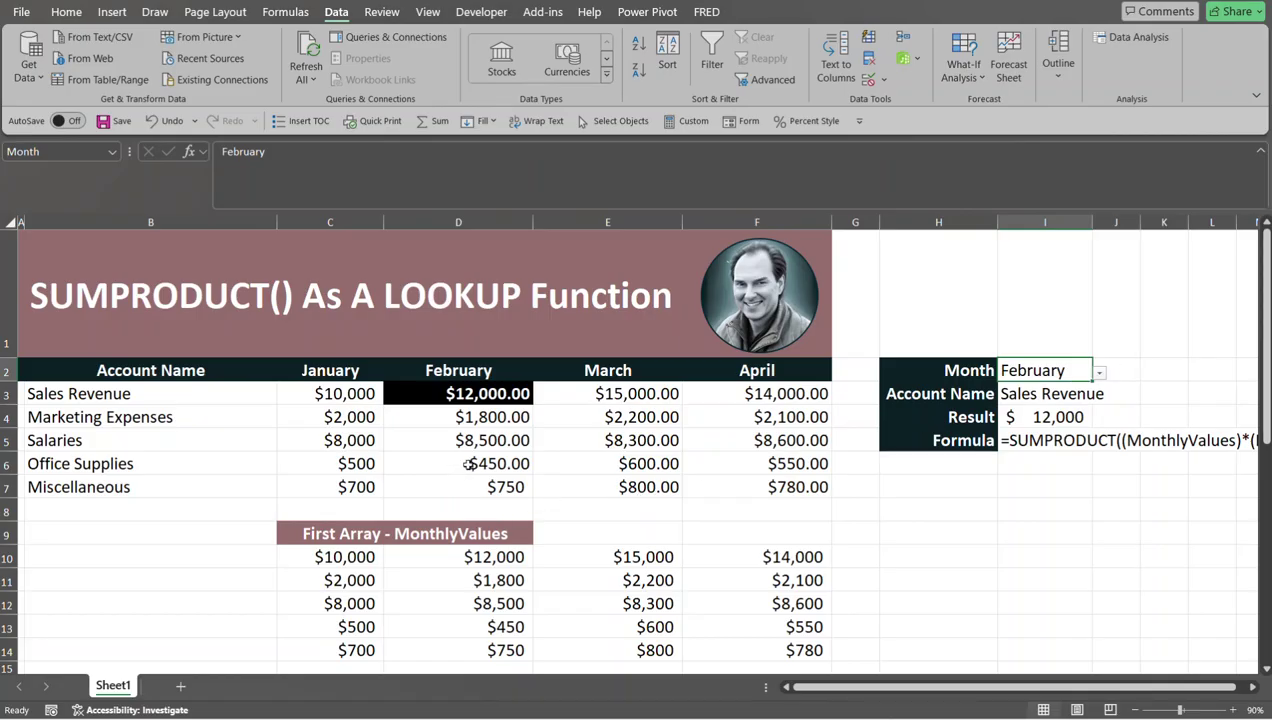
Set the lookup Account Name in cell I3 to Office Supplies.
{"action": "left_click", "coordinate": [1068, 395]}
{"action": "left_click", "coordinate": [1099, 396]}
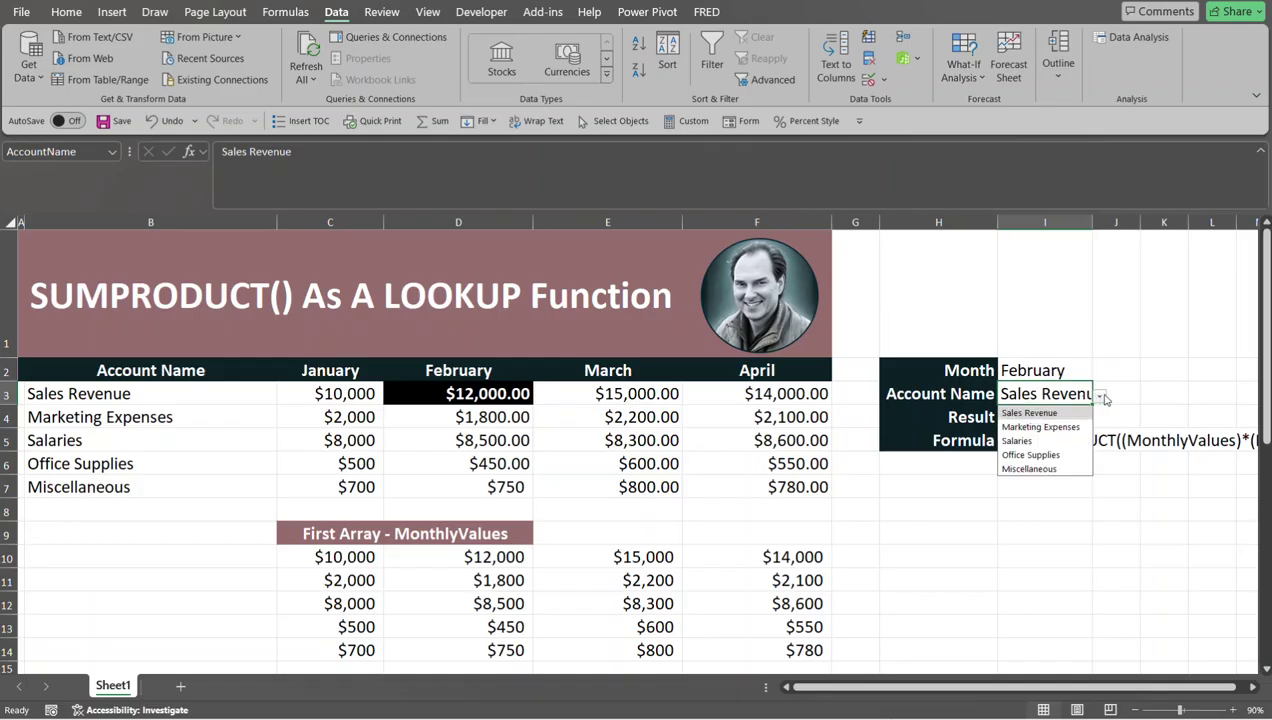
{"action": "left_click", "coordinate": [1040, 456]}
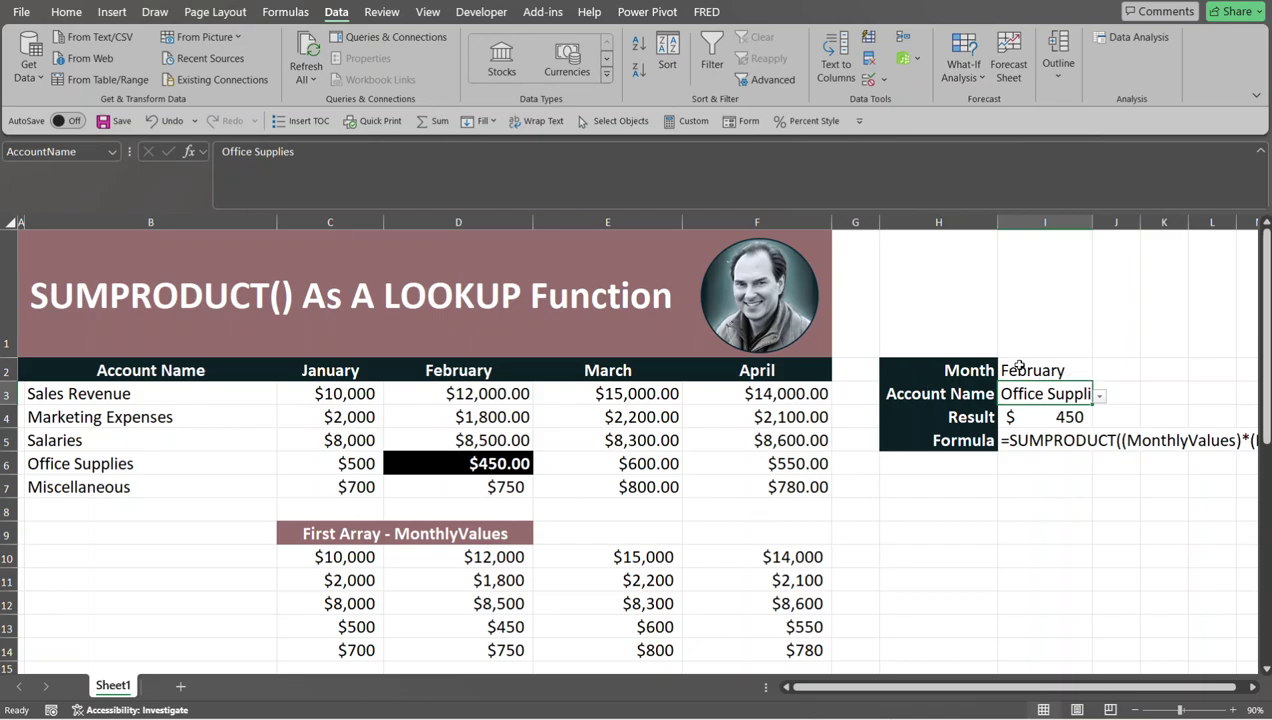
Examine the SUMPRODUCT formula in the Result cell and the named ranges for the monthly values, months and account names.
{"action": "left_click", "coordinate": [1066, 417]}
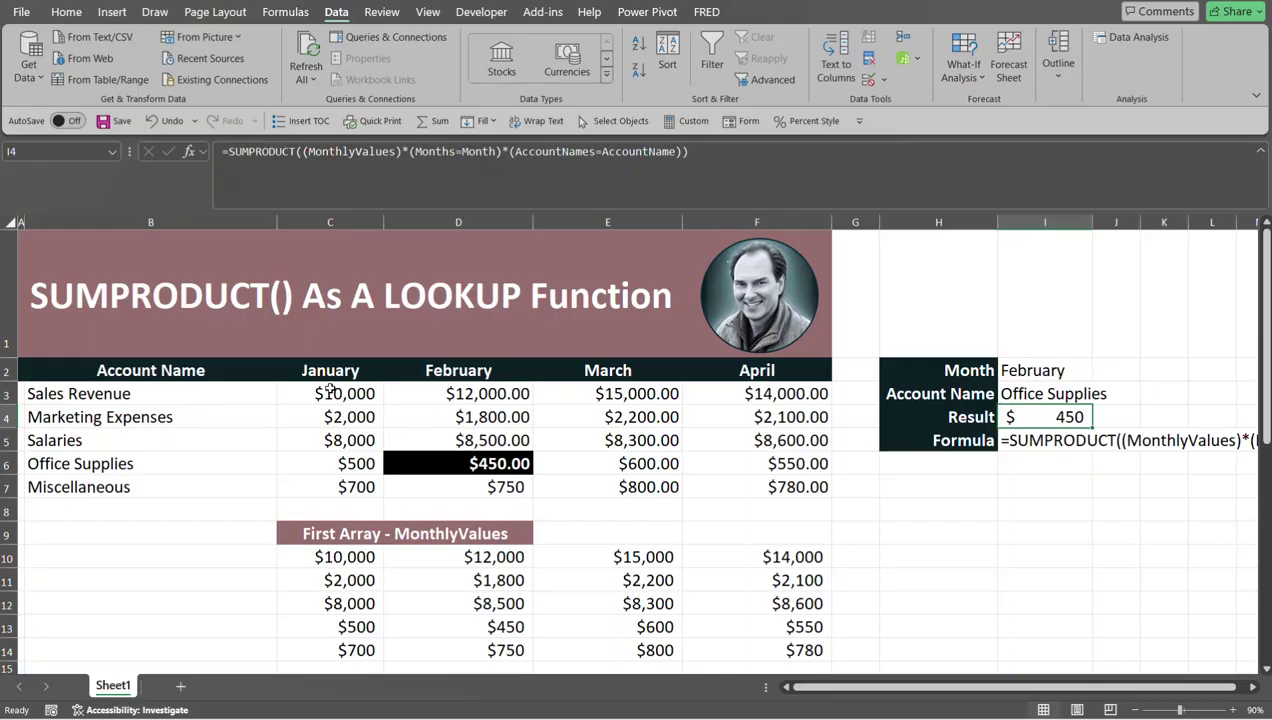
{"action": "left_click", "coordinate": [331, 392]}
{"action": "left_click_drag", "start_coordinate": [331, 392], "coordinate": [741, 482]}
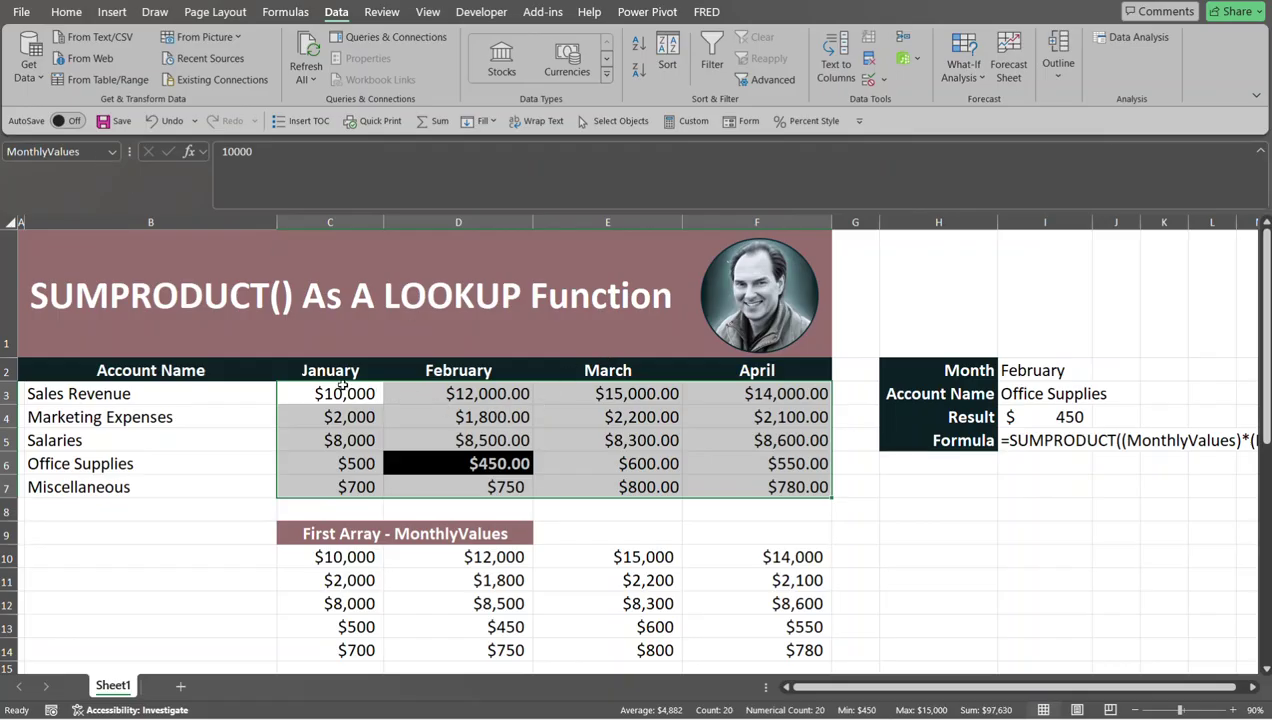
{"action": "left_click", "coordinate": [329, 373]}
{"action": "left_click_drag", "start_coordinate": [329, 373], "coordinate": [740, 372]}
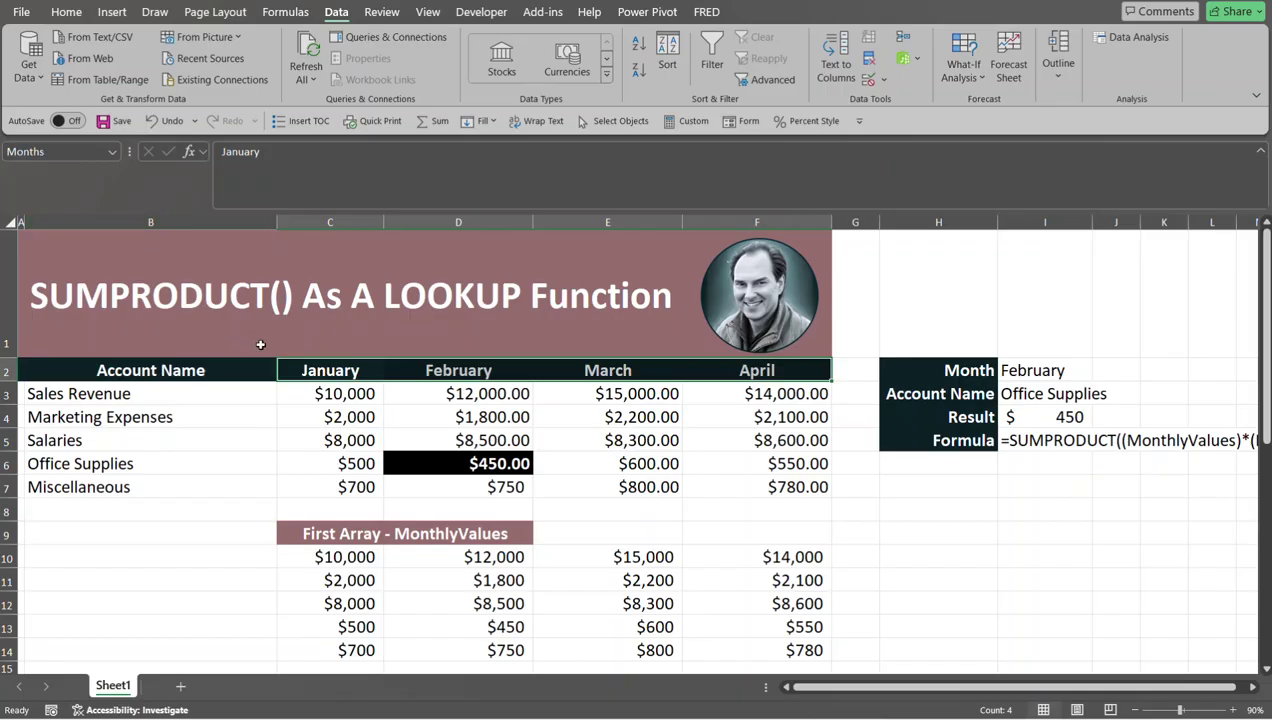
{"action": "left_click_drag", "start_coordinate": [105, 392], "coordinate": [103, 477]}
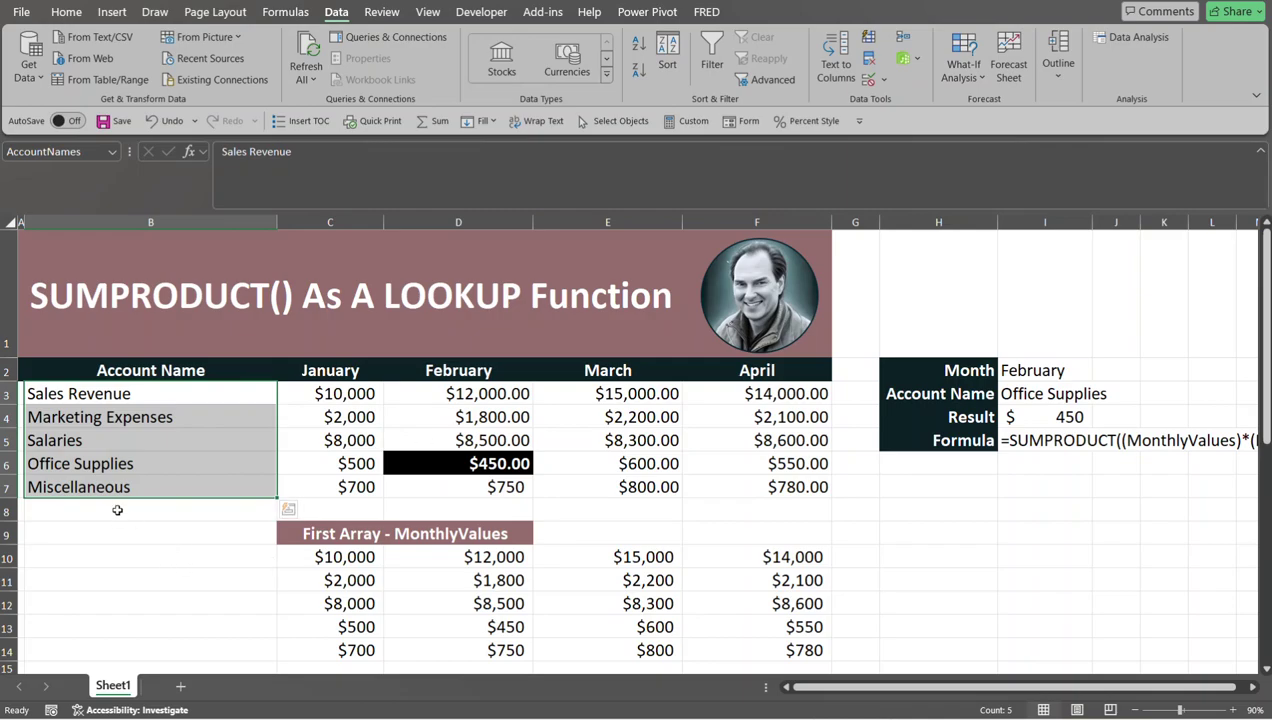
Enter =AccountNames in cell B9 to spill the account list, and clear the cell again.
{"action": "left_click", "coordinate": [89, 532]}
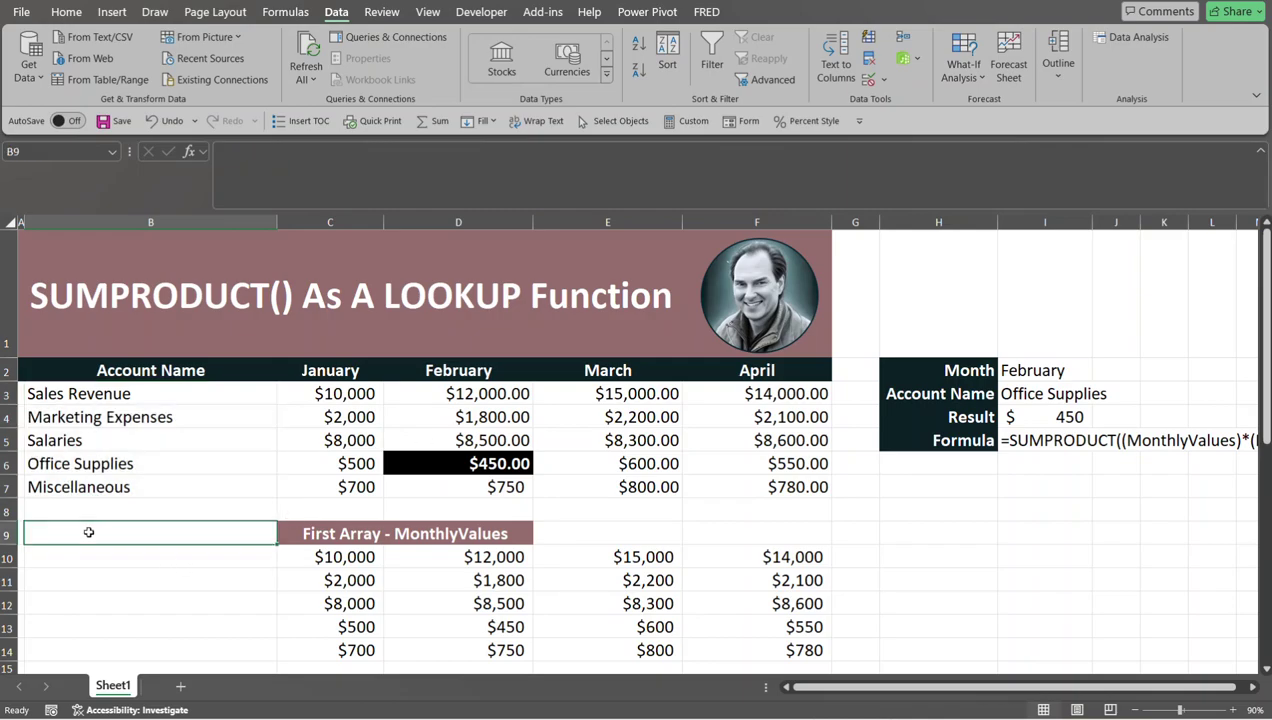
{"action": "type", "text": "="}
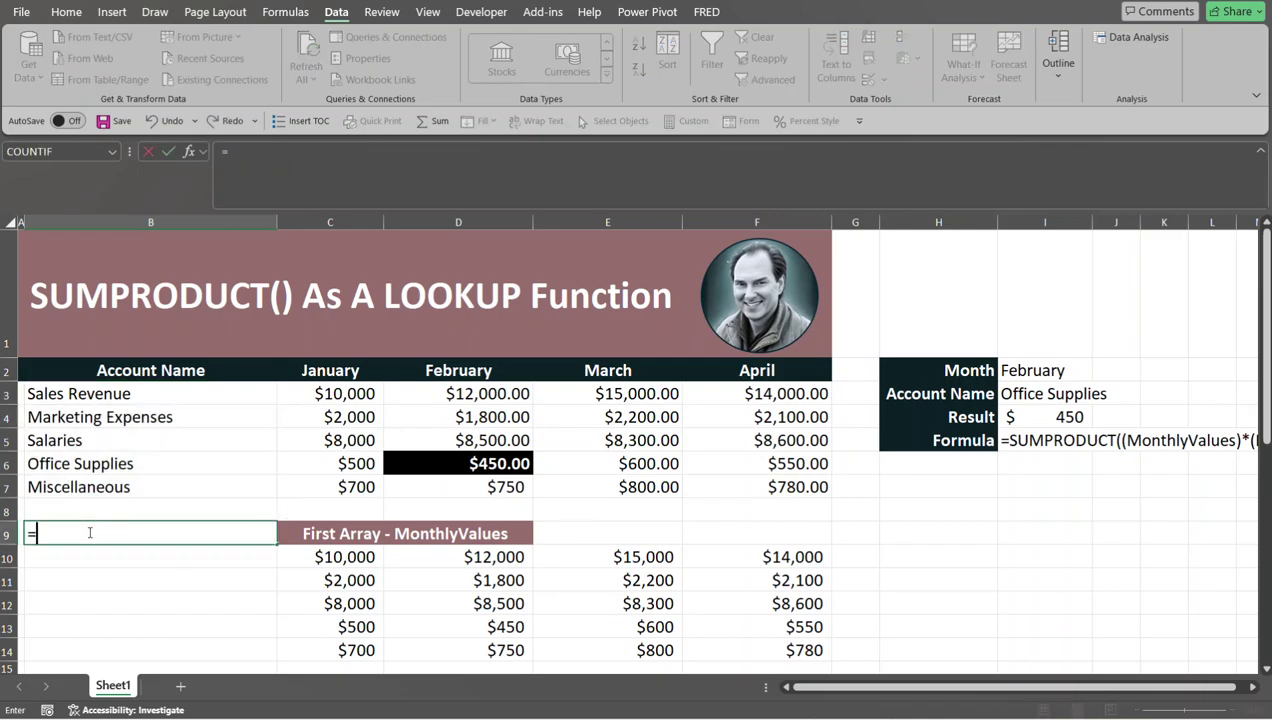
{"action": "type", "text": "ac"}
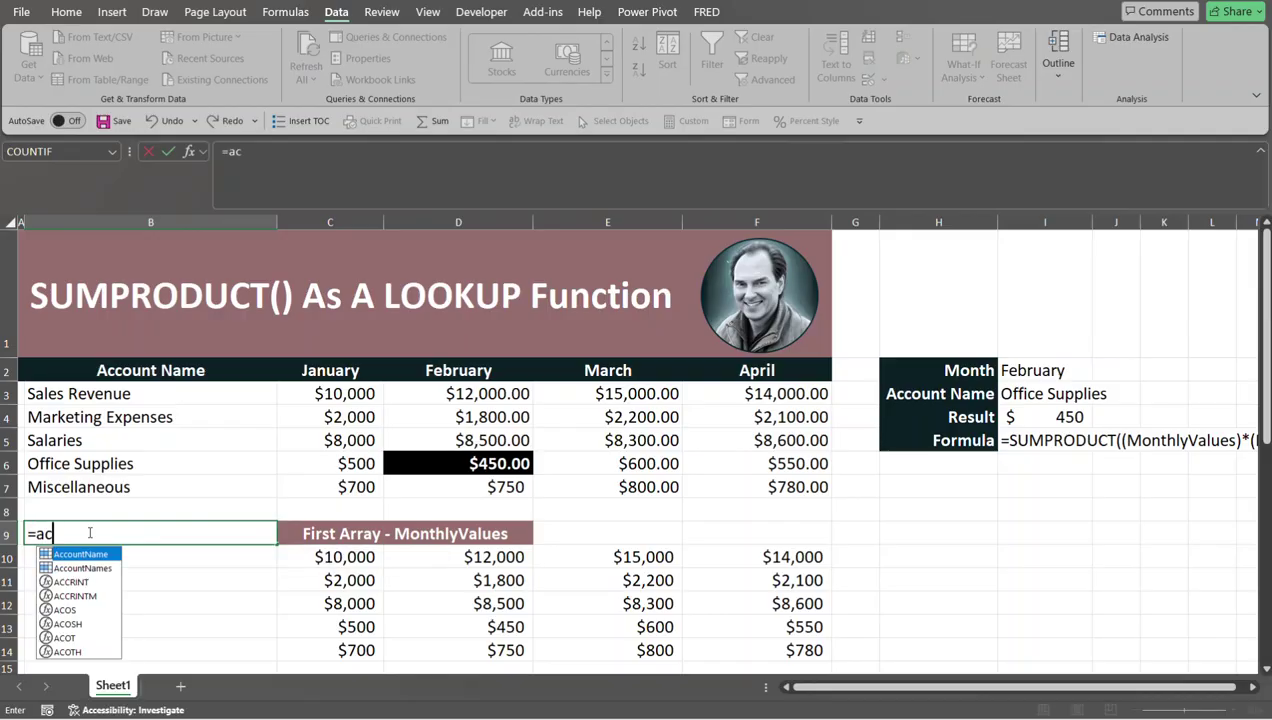
{"action": "double_click", "coordinate": [79, 569]}
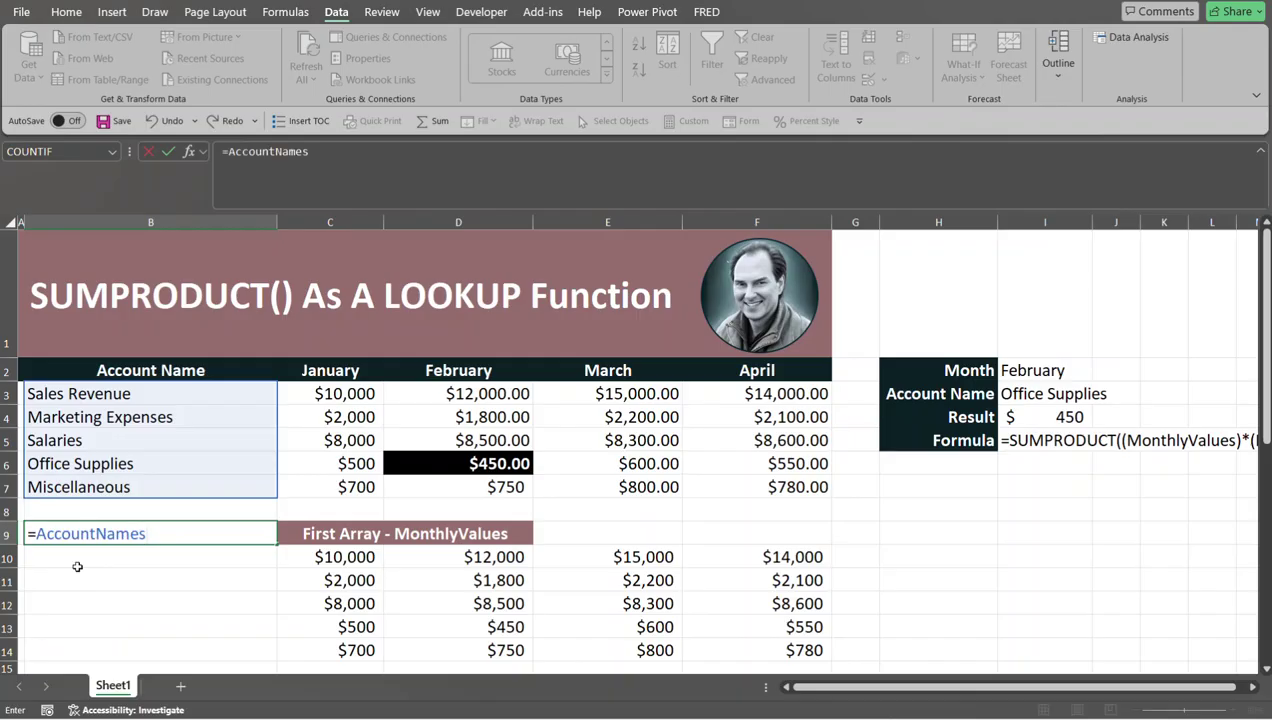
{"action": "key", "text": "Return"}
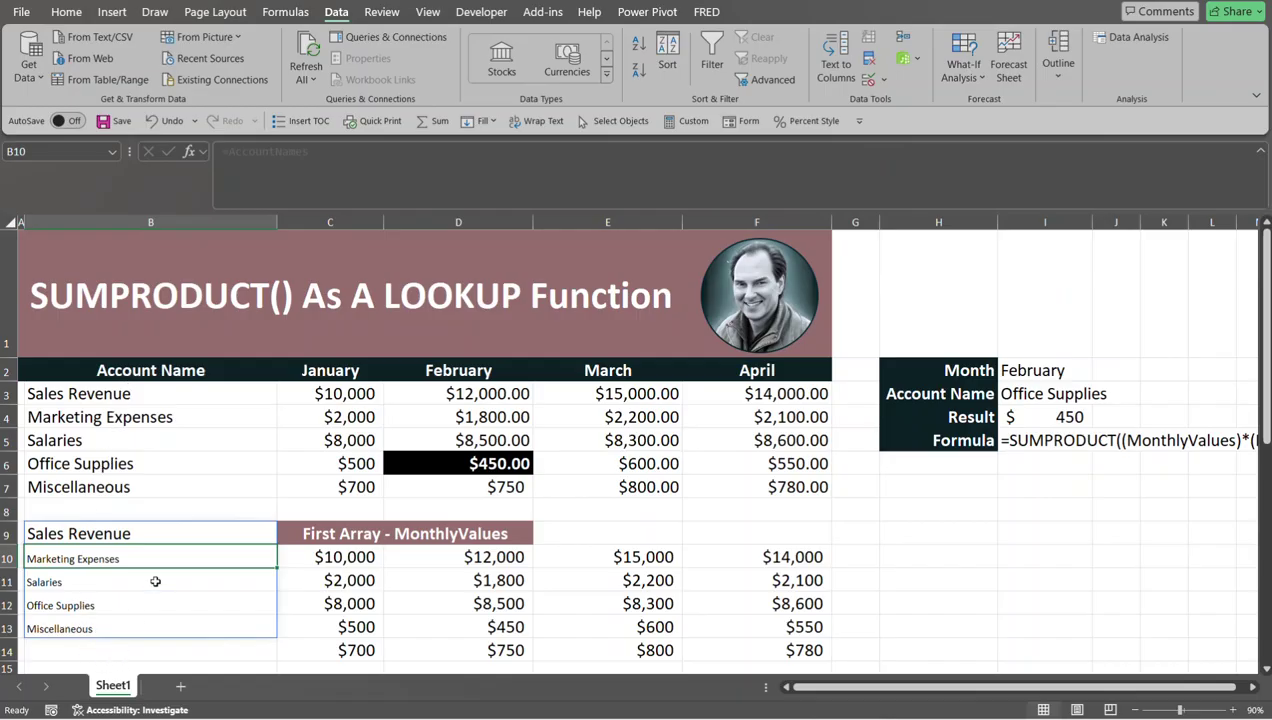
{"action": "left_click", "coordinate": [61, 534]}
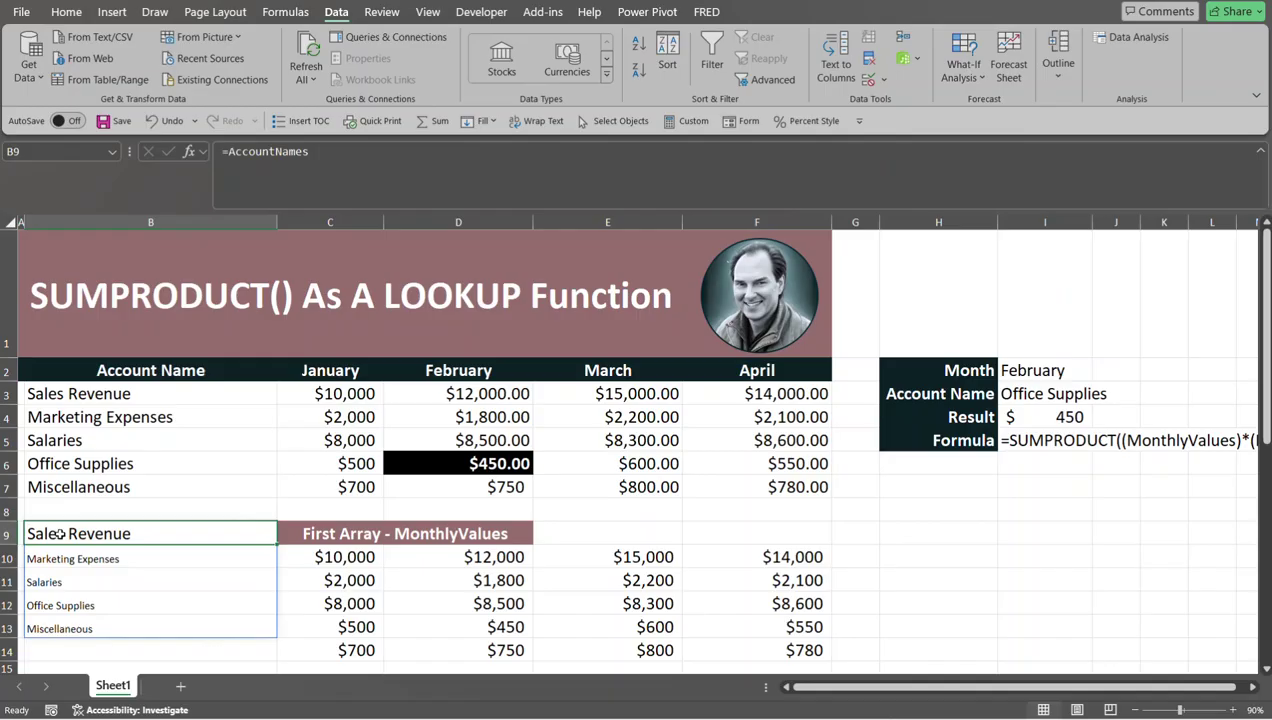
{"action": "key", "text": "Delete"}
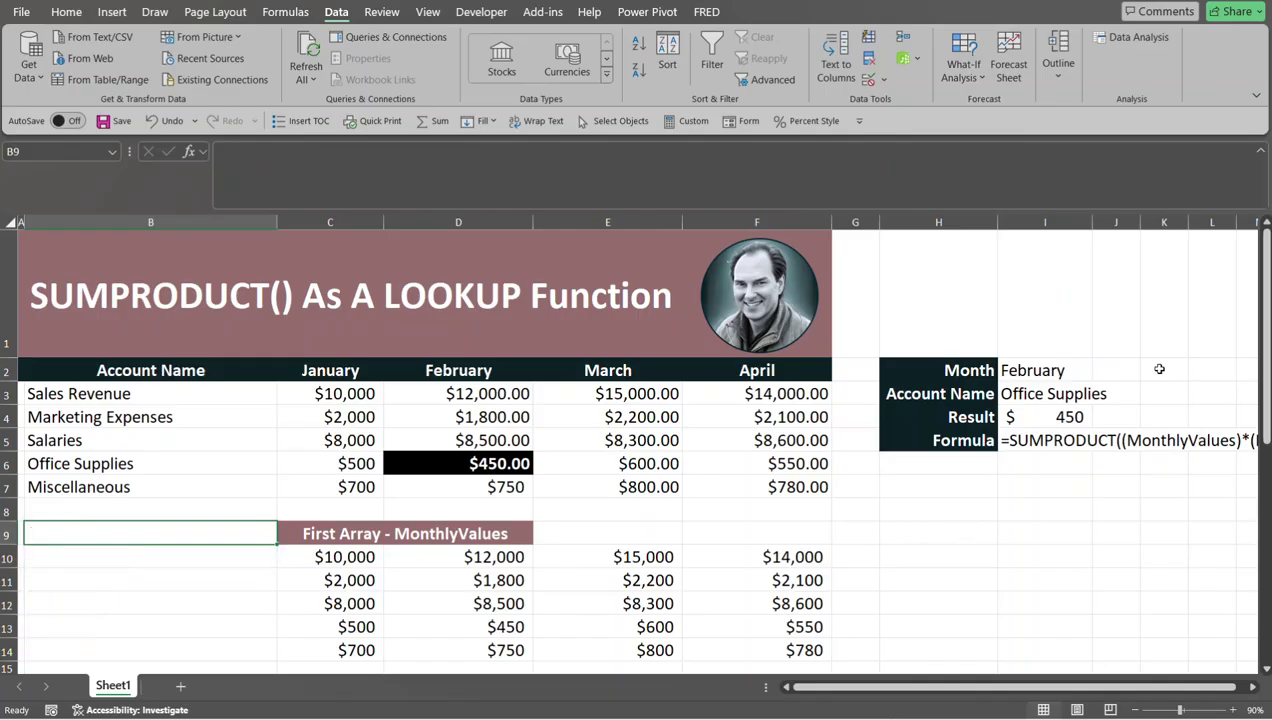
Compare the names of the Month and Account Name input cells with the criteria in the Result formula.
{"action": "left_click", "coordinate": [1018, 372]}
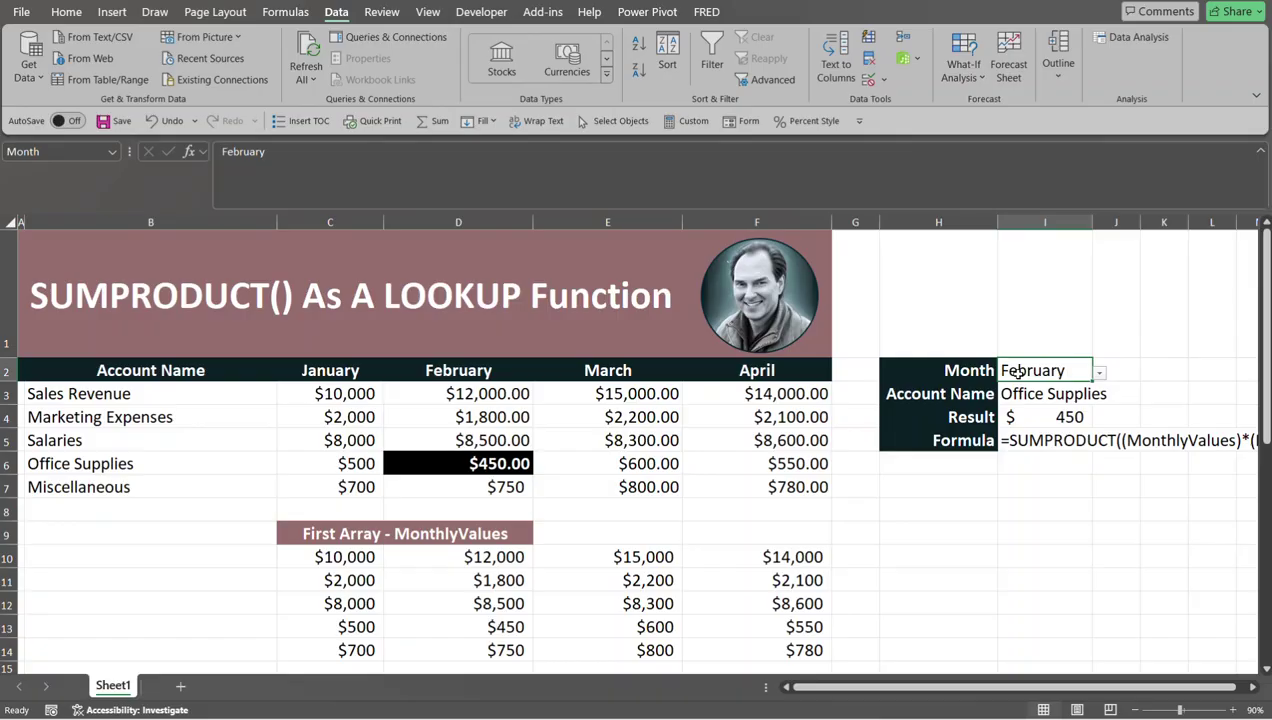
{"action": "left_click", "coordinate": [1047, 417]}
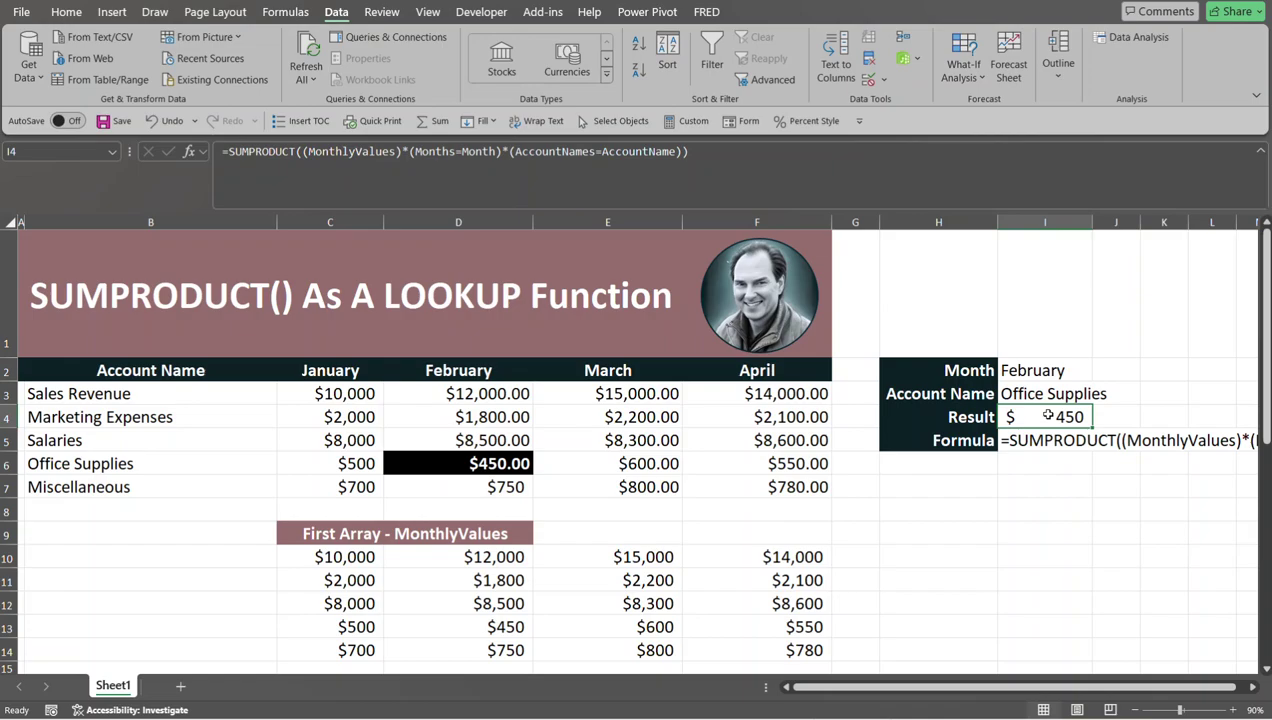
{"action": "left_click", "coordinate": [1072, 369]}
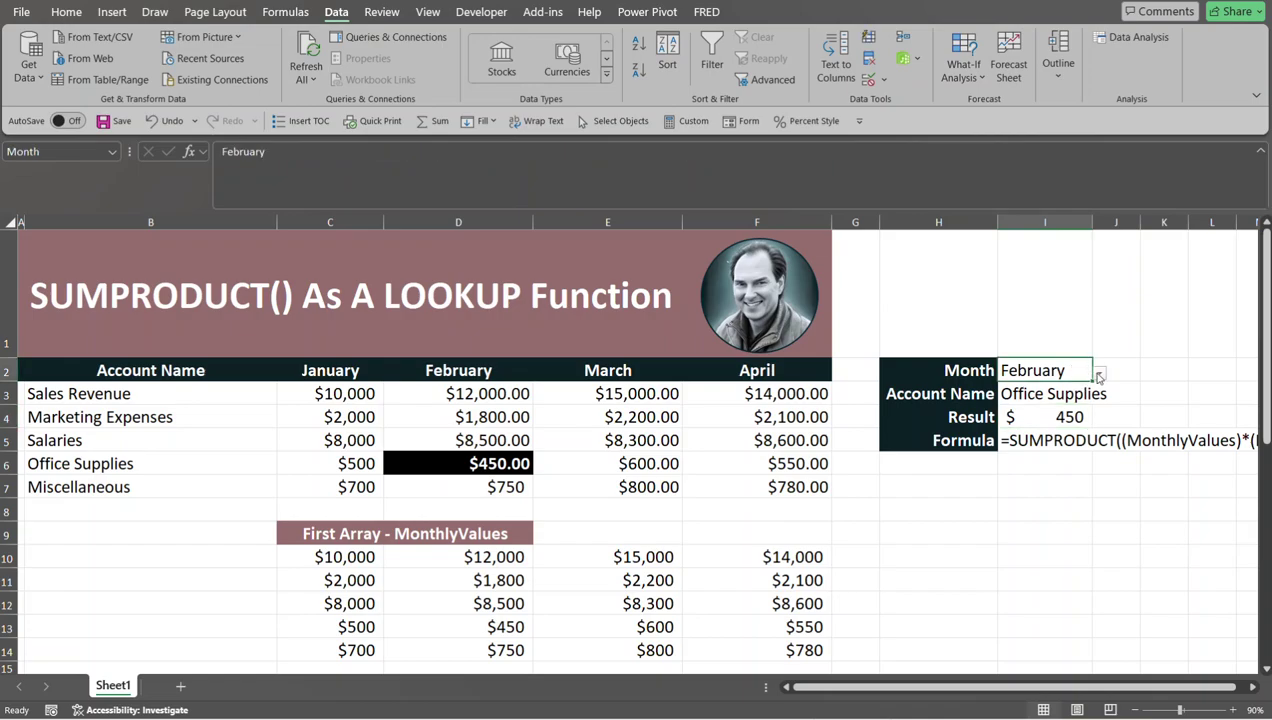
{"action": "left_click", "coordinate": [1072, 418]}
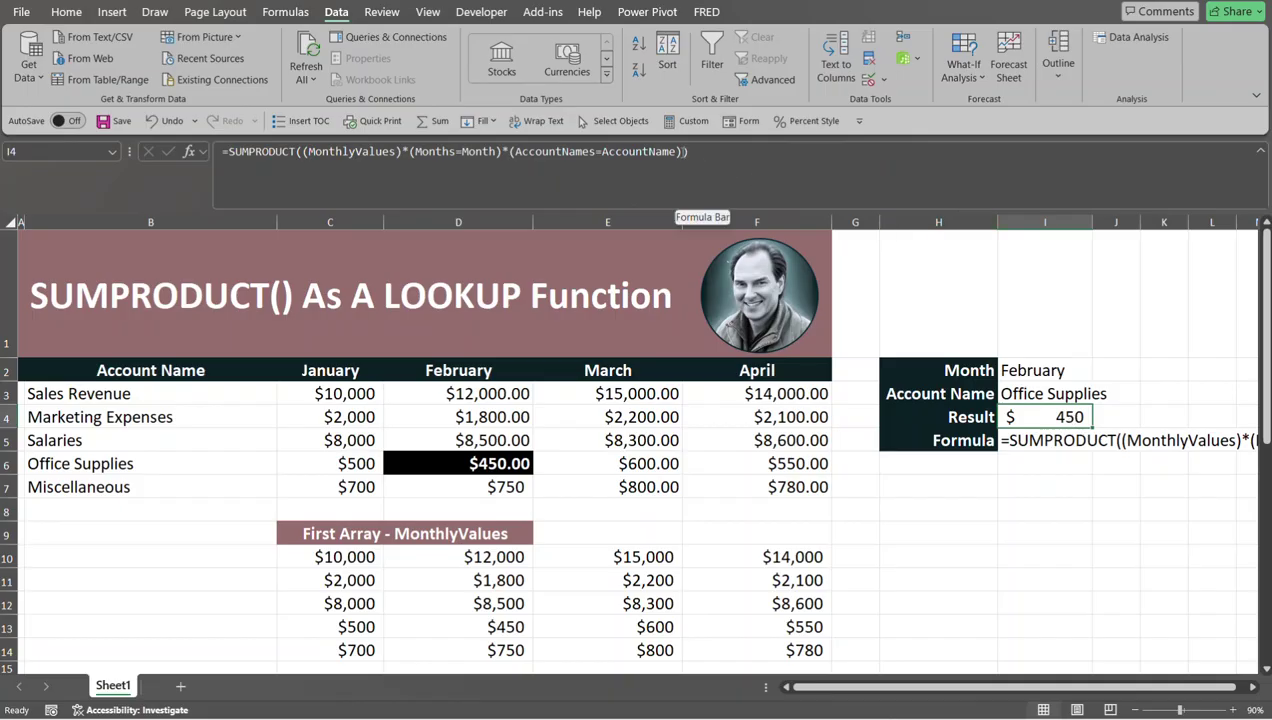
{"action": "left_click", "coordinate": [1043, 371]}
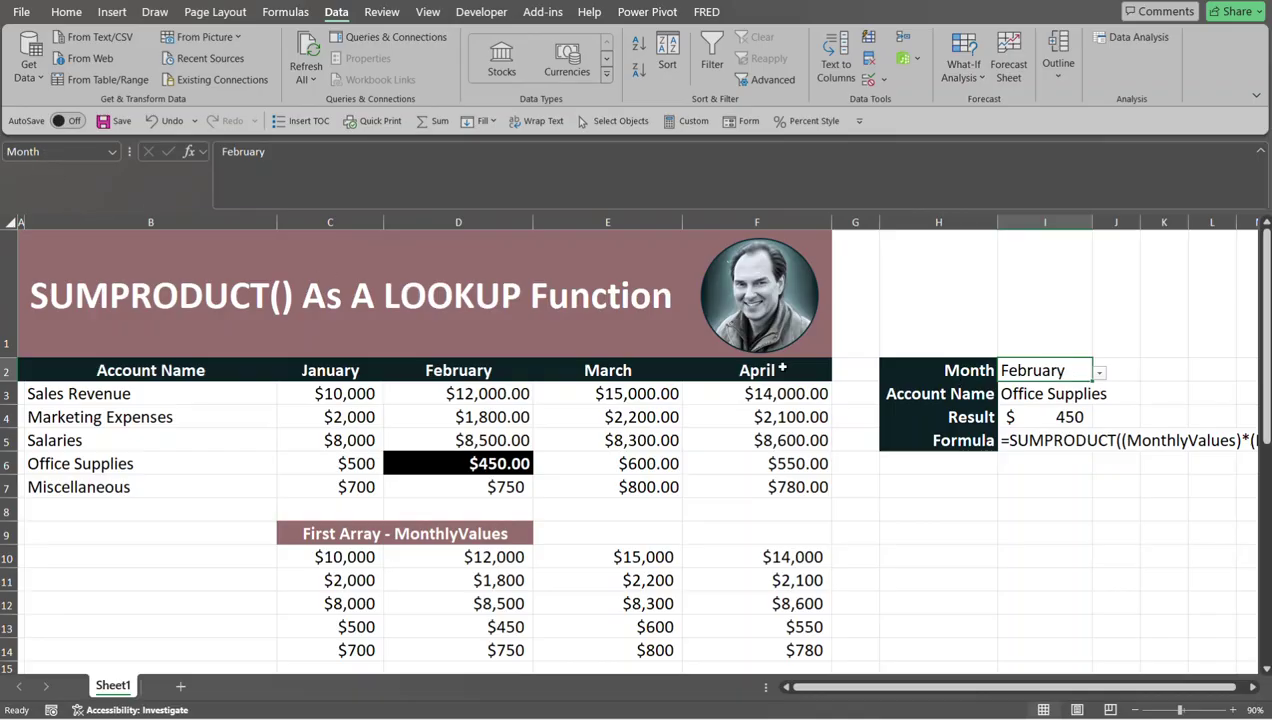
{"action": "left_click", "coordinate": [1058, 396]}
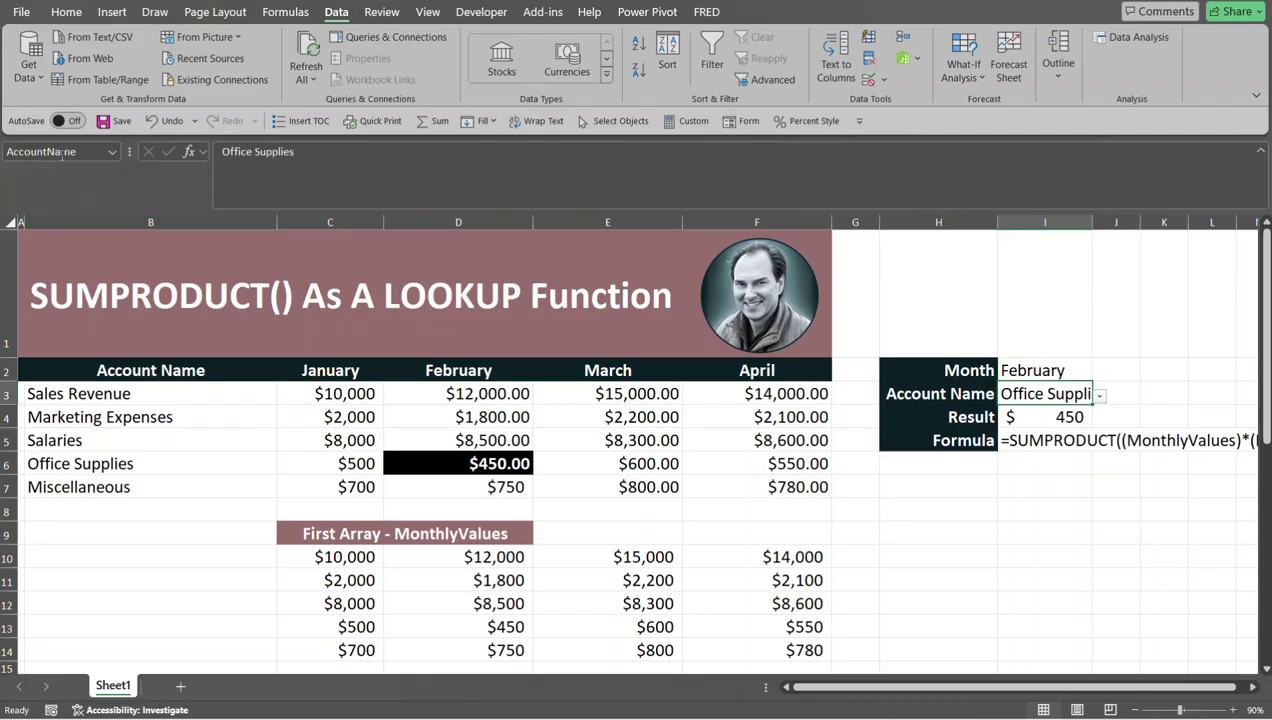
Inspect the Month cell's data validation rule, its allowed type and source range, and close it without saving changes.
{"action": "left_click", "coordinate": [1034, 369]}
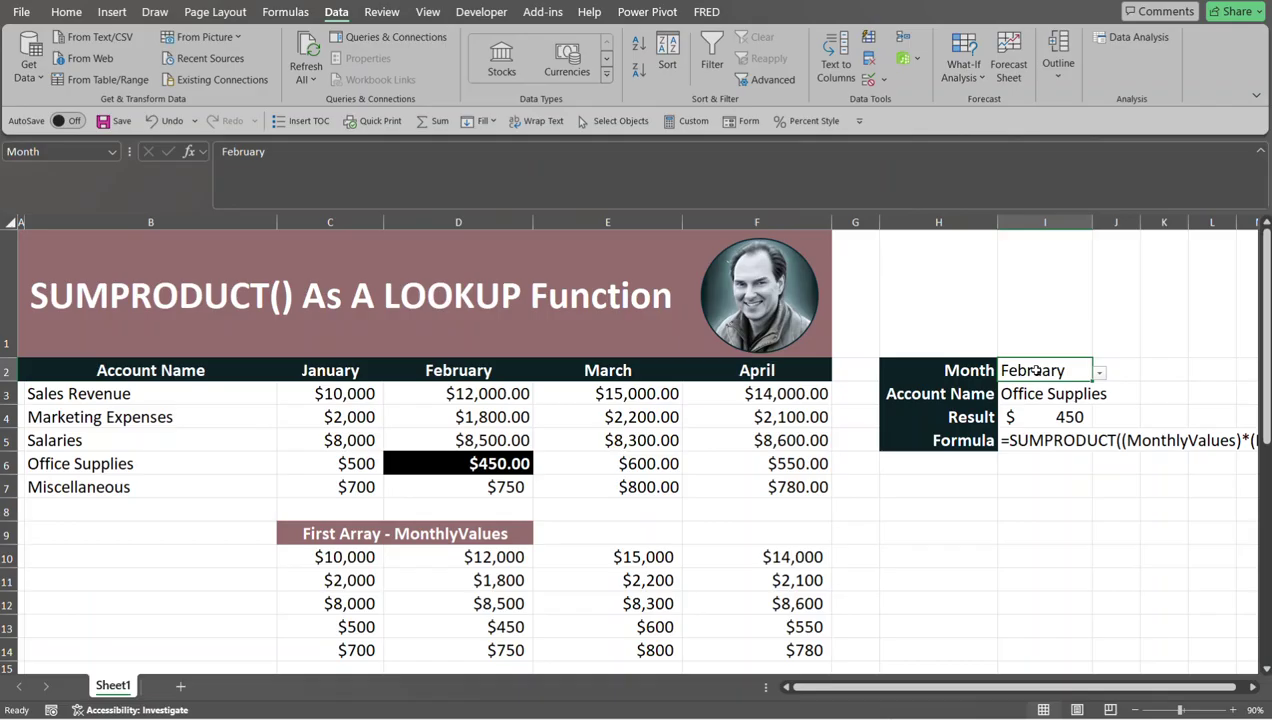
{"action": "key", "text": "alt"}
{"action": "key", "text": "a"}
{"action": "key", "text": "v"}
{"action": "key", "text": "v"}
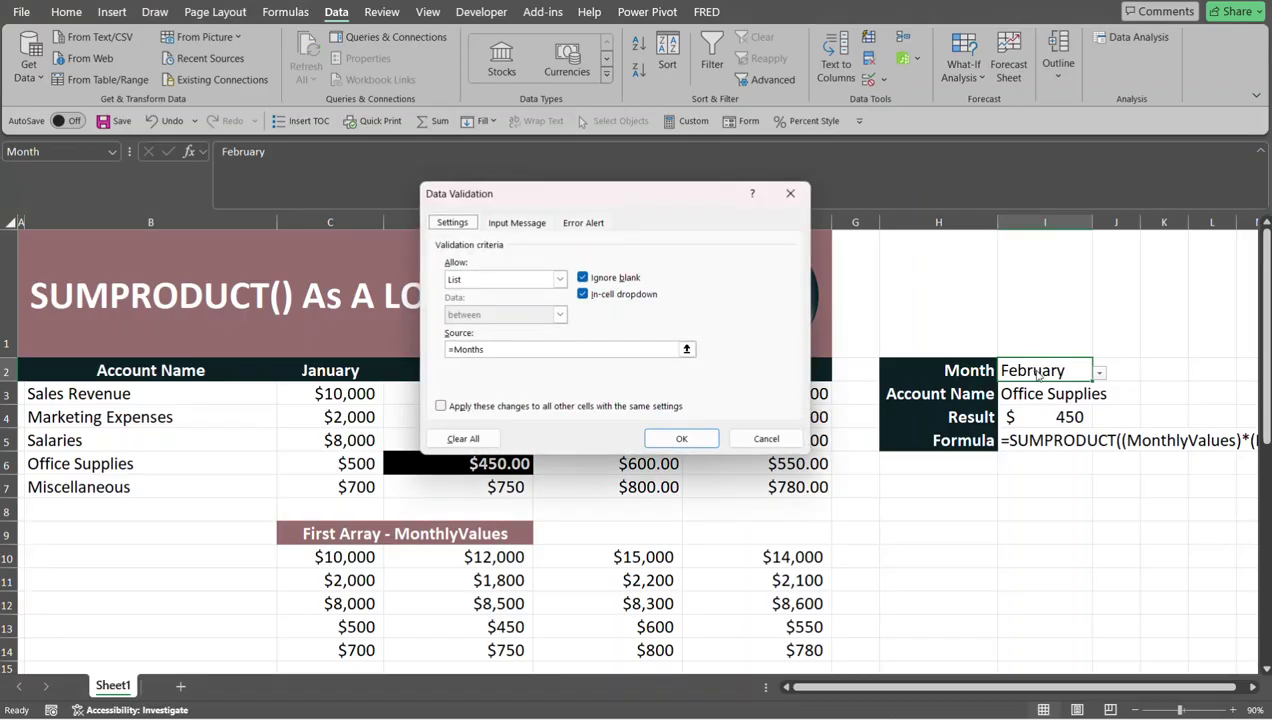
{"action": "left_click", "coordinate": [560, 279]}
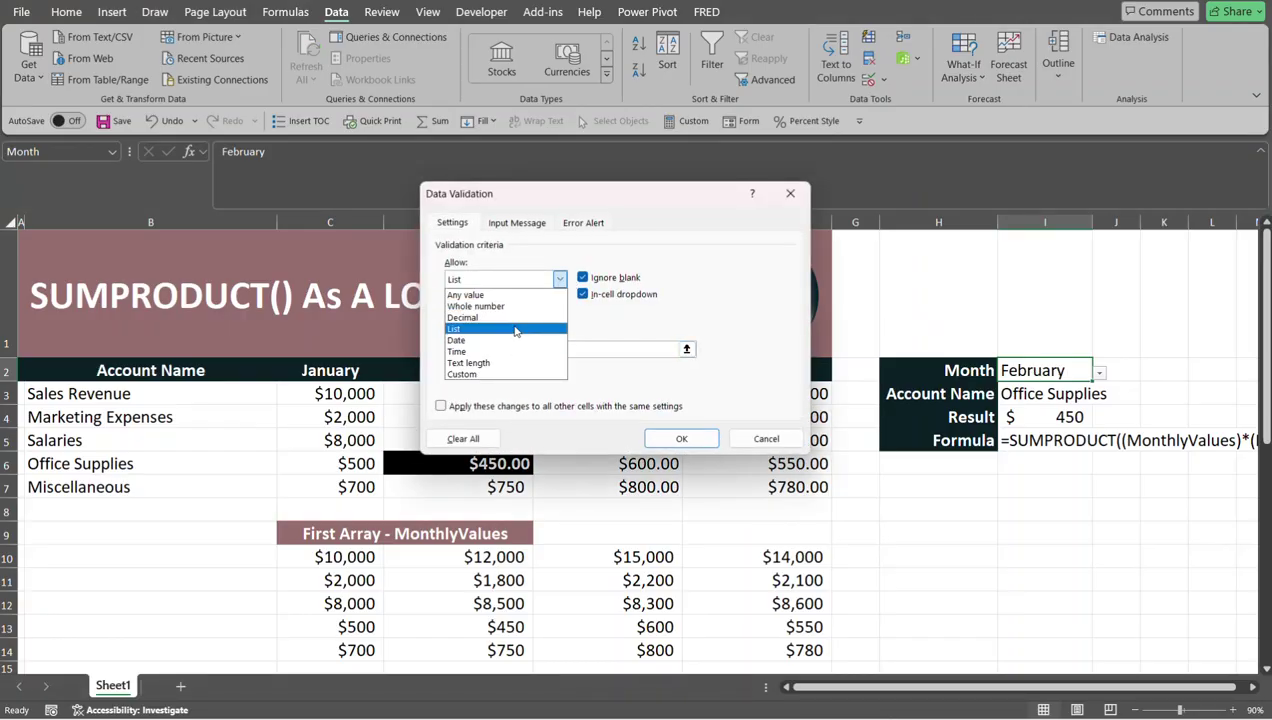
{"action": "left_click", "coordinate": [515, 331]}
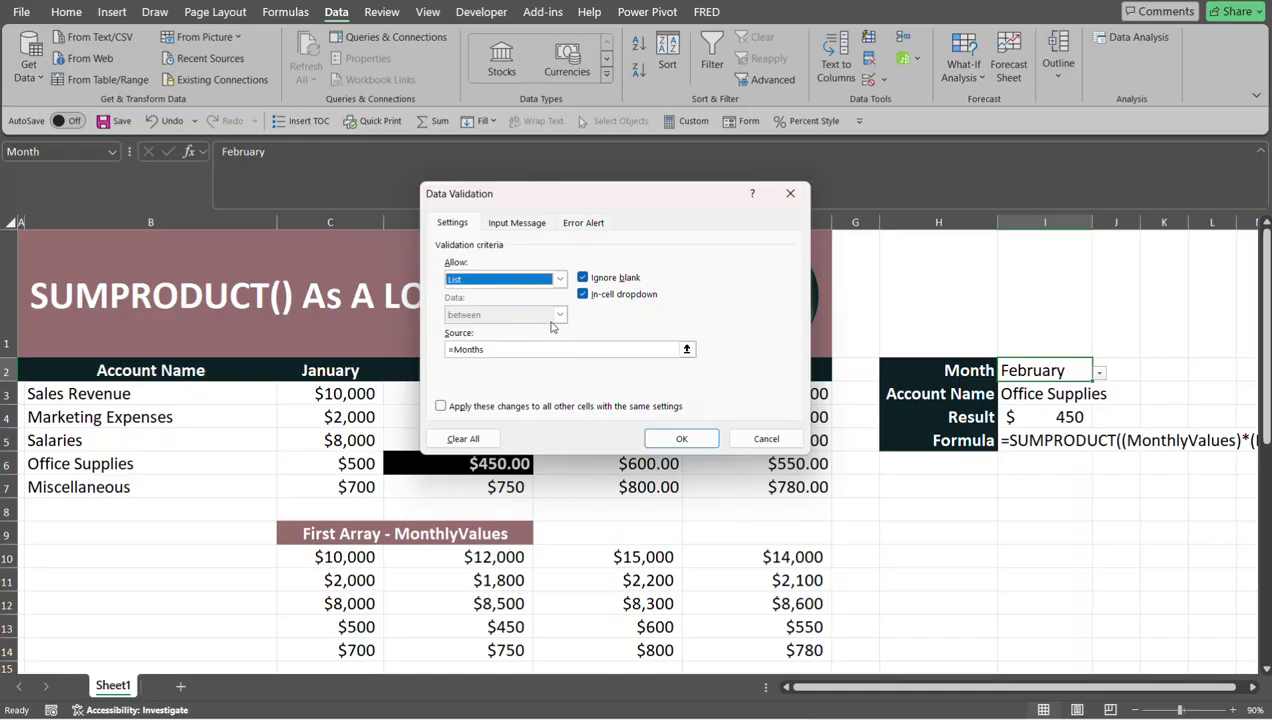
{"action": "left_click", "coordinate": [492, 351]}
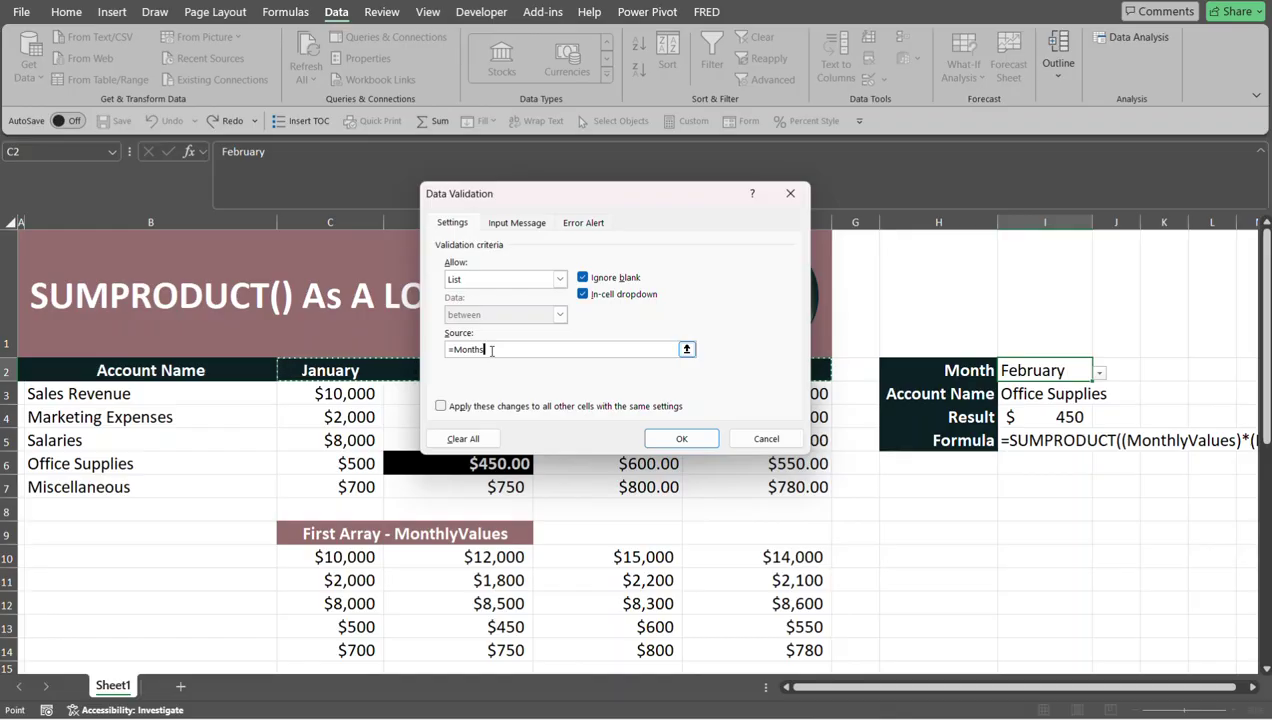
{"action": "left_click_drag", "start_coordinate": [666, 200], "coordinate": [1130, 187]}
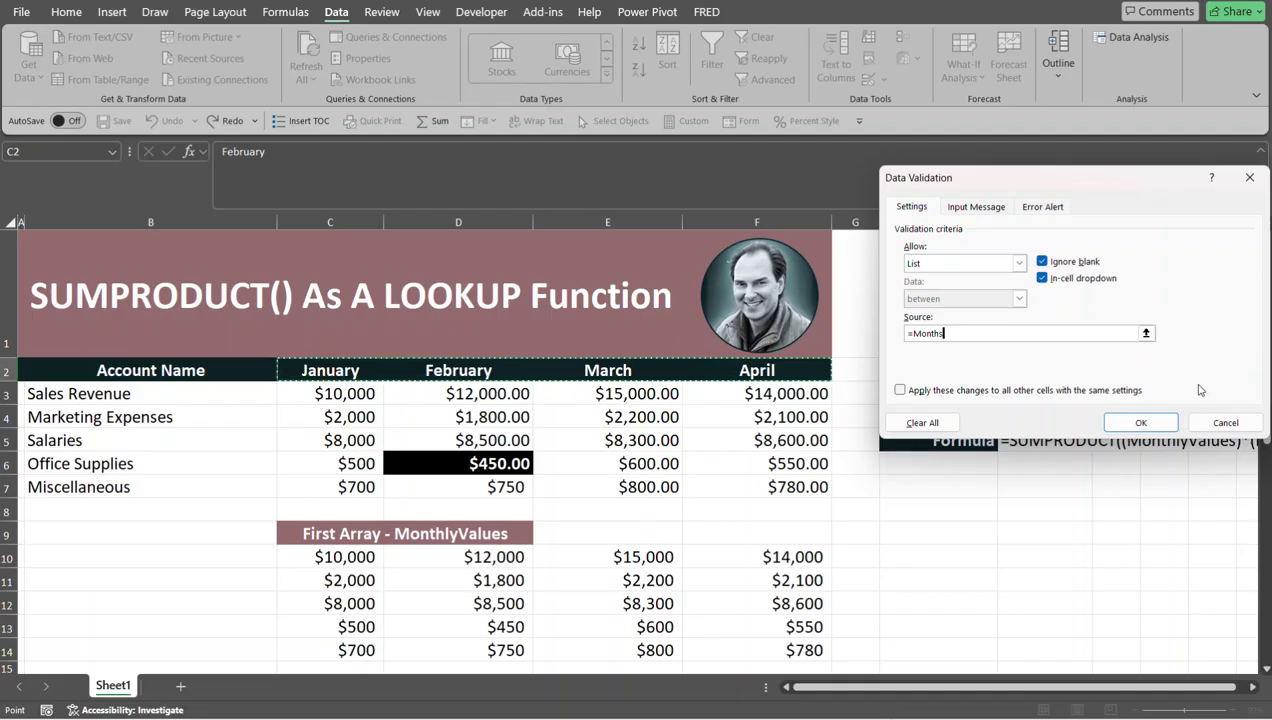
{"action": "left_click", "coordinate": [1218, 428]}
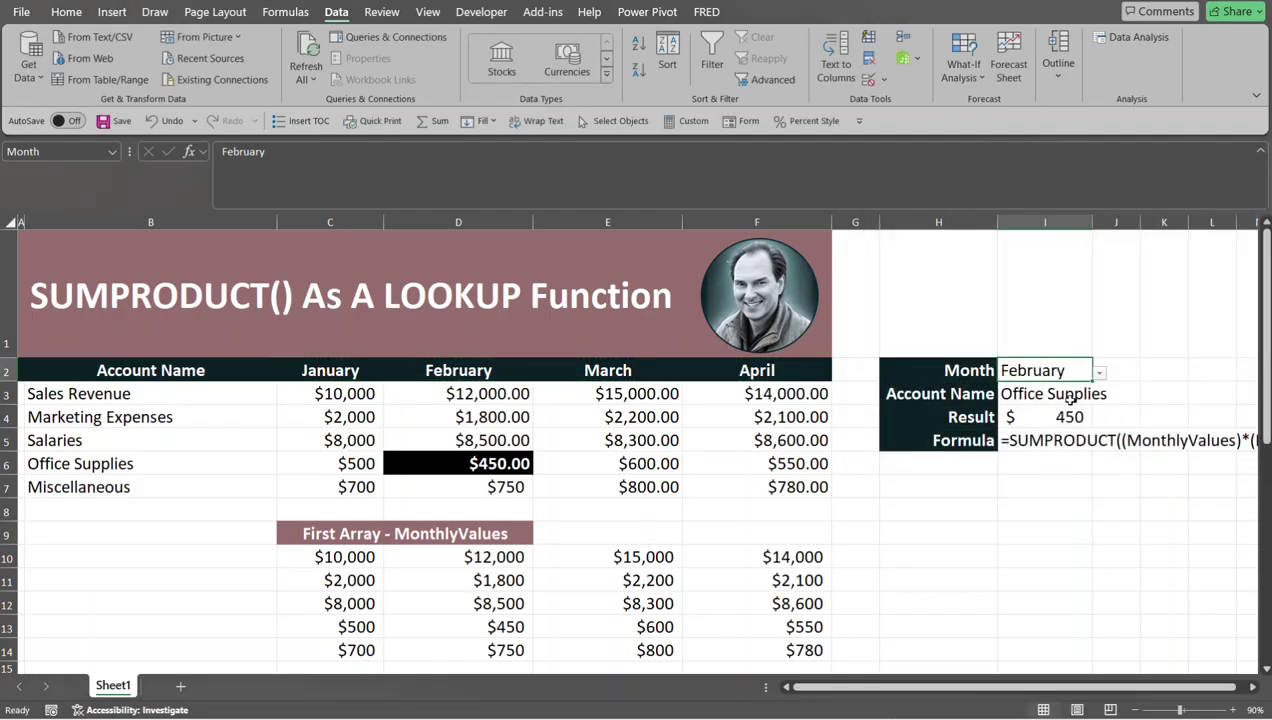
Inspect the Account Name cell's data validation source range, cancel the dialog, and return to the Result formula.
{"action": "left_click", "coordinate": [1058, 393]}
{"action": "key", "text": "alt"}
{"action": "key", "text": "a"}
{"action": "key", "text": "v"}
{"action": "key", "text": "v"}
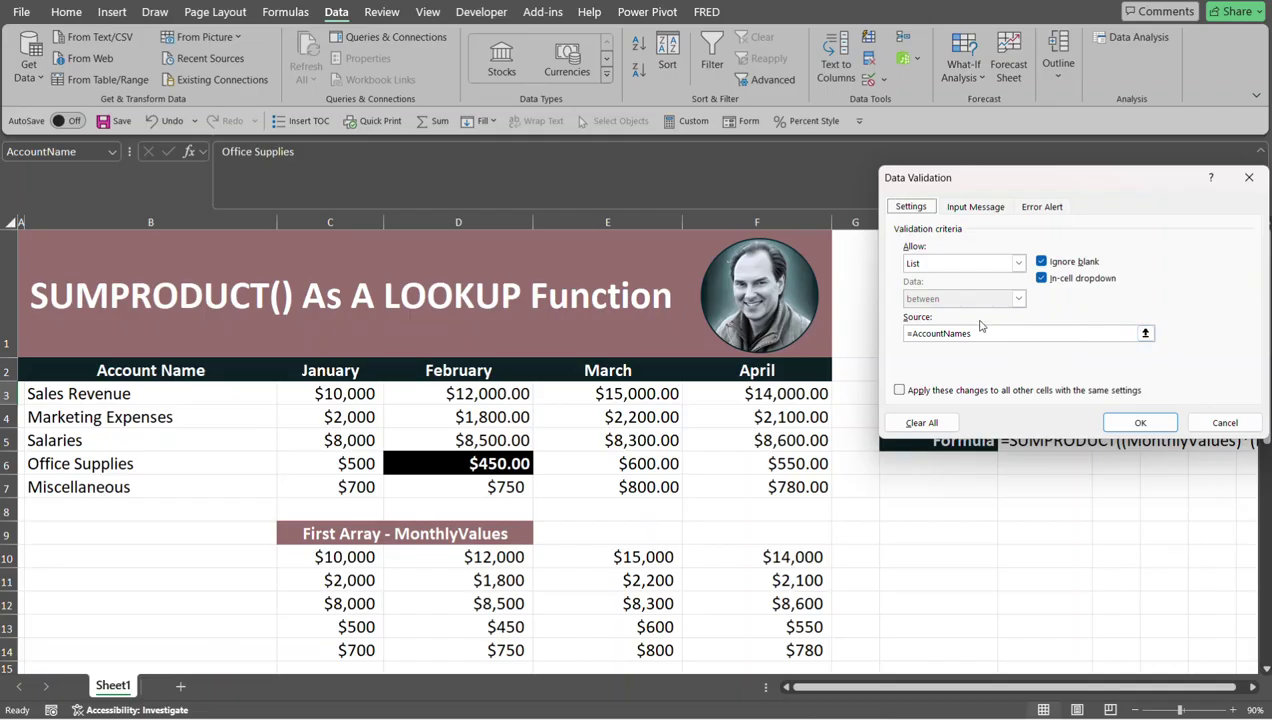
{"action": "left_click", "coordinate": [993, 332]}
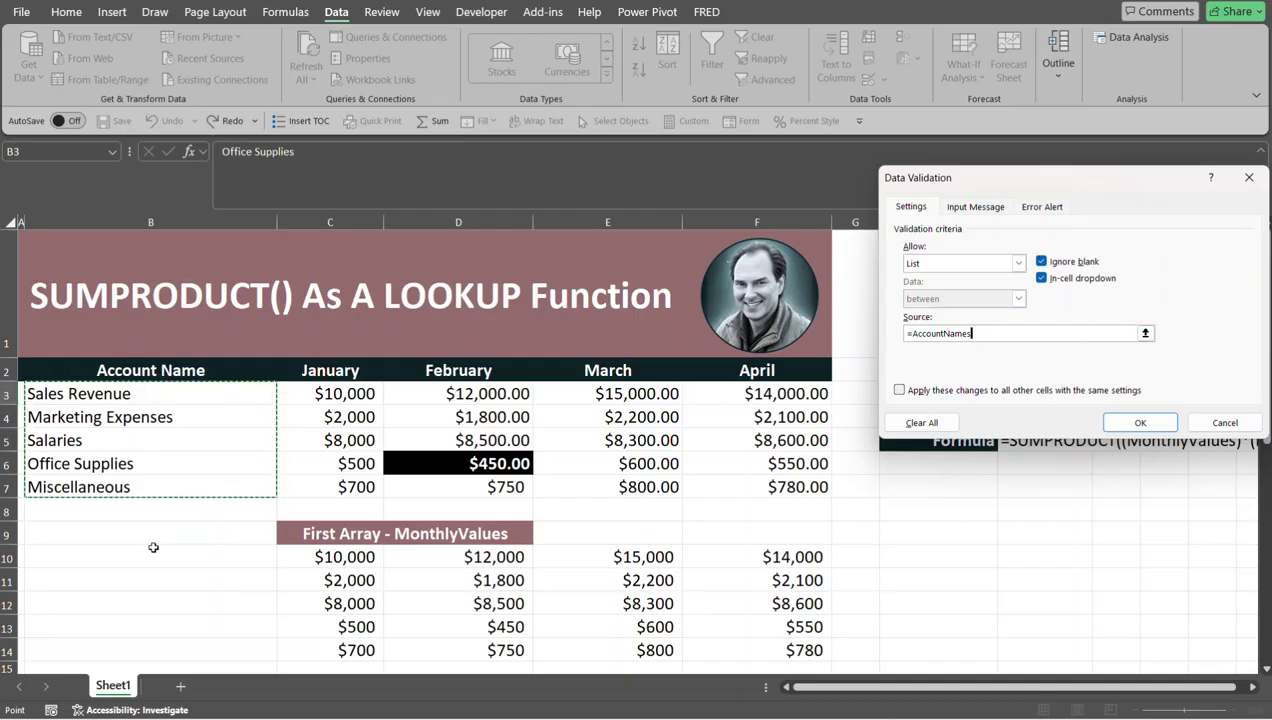
{"action": "left_click", "coordinate": [1211, 422]}
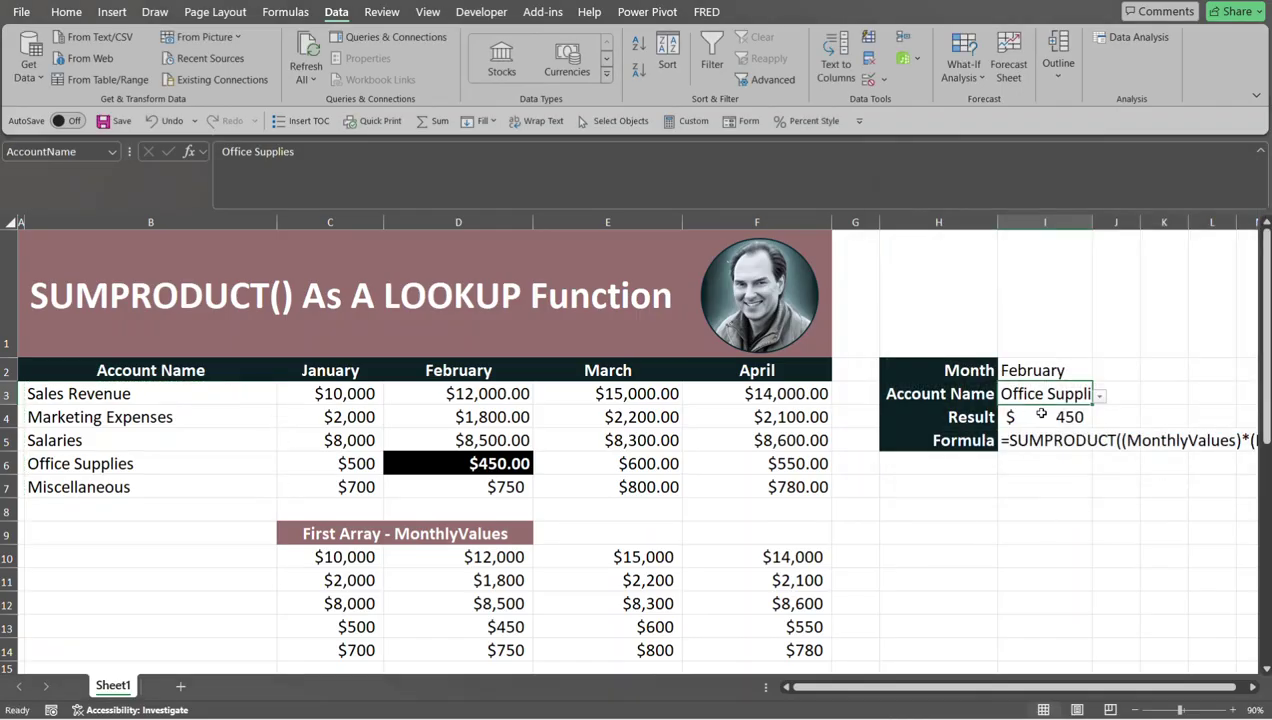
{"action": "left_click", "coordinate": [1041, 413]}
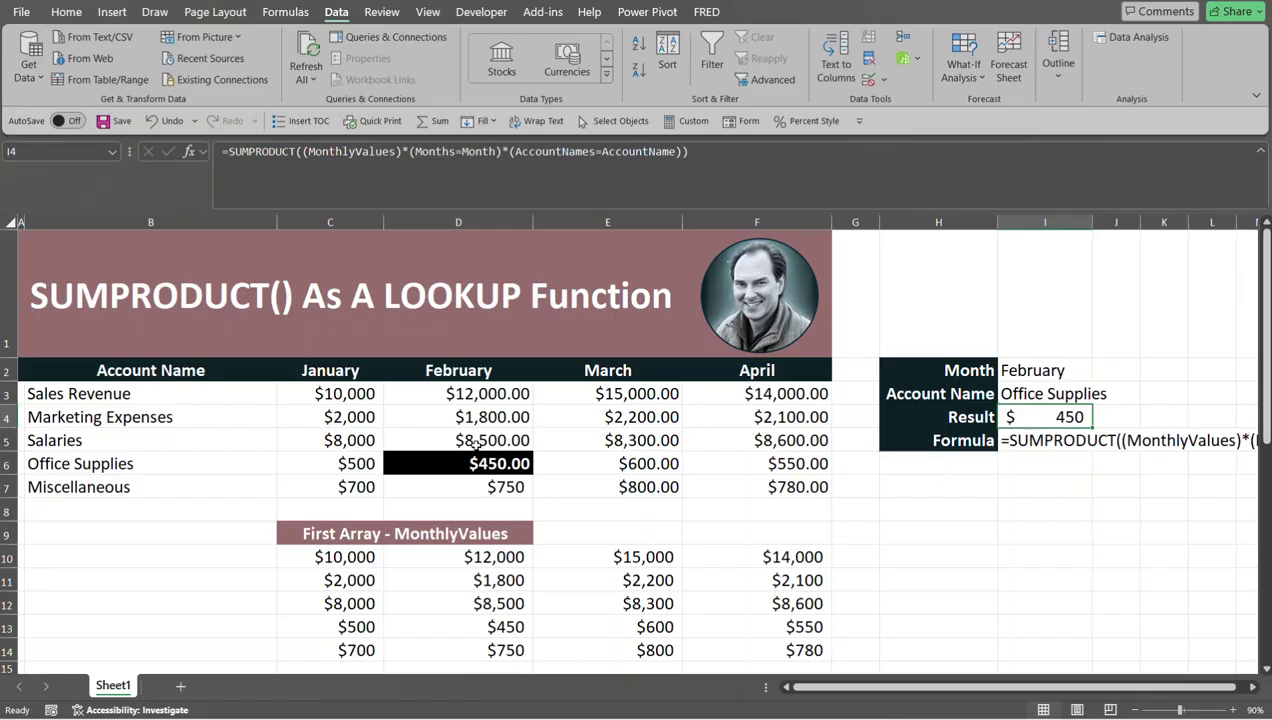
Choose March as the Month from its validation list.
{"action": "left_click", "coordinate": [1040, 368]}
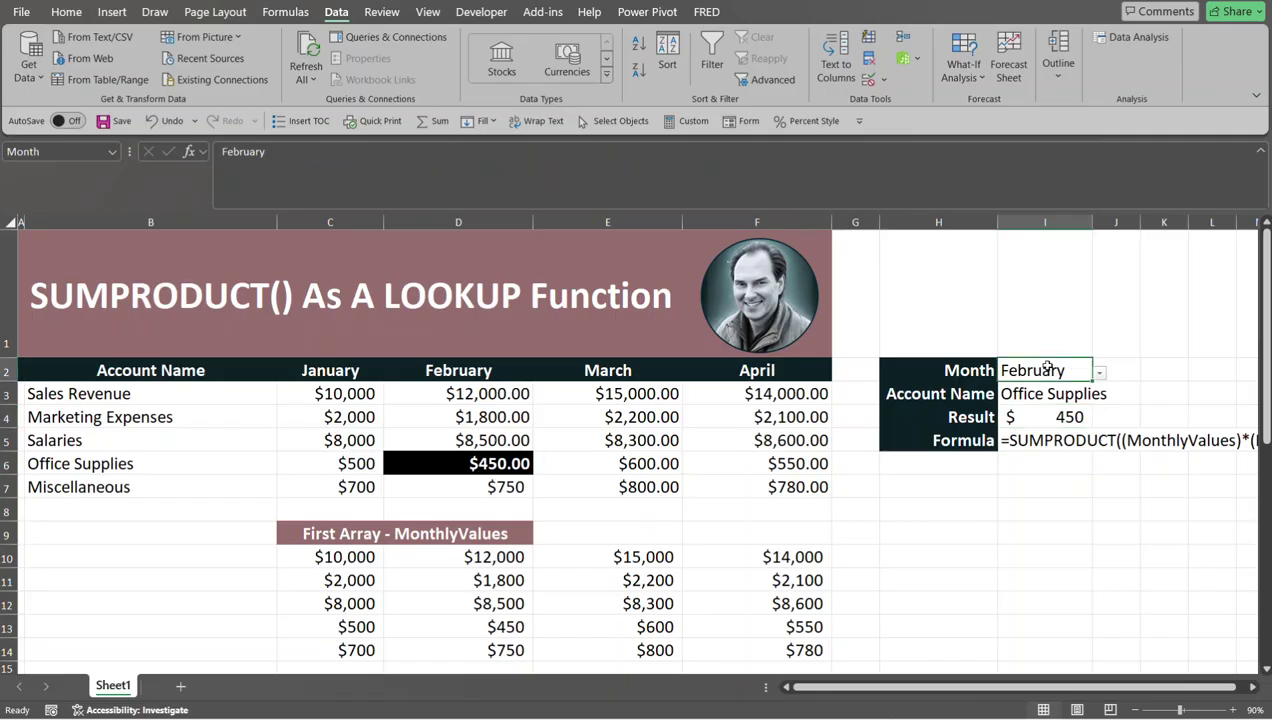
{"action": "left_click", "coordinate": [1098, 388]}
{"action": "left_click", "coordinate": [1065, 367]}
{"action": "left_click", "coordinate": [1098, 373]}
{"action": "left_click", "coordinate": [1048, 416]}
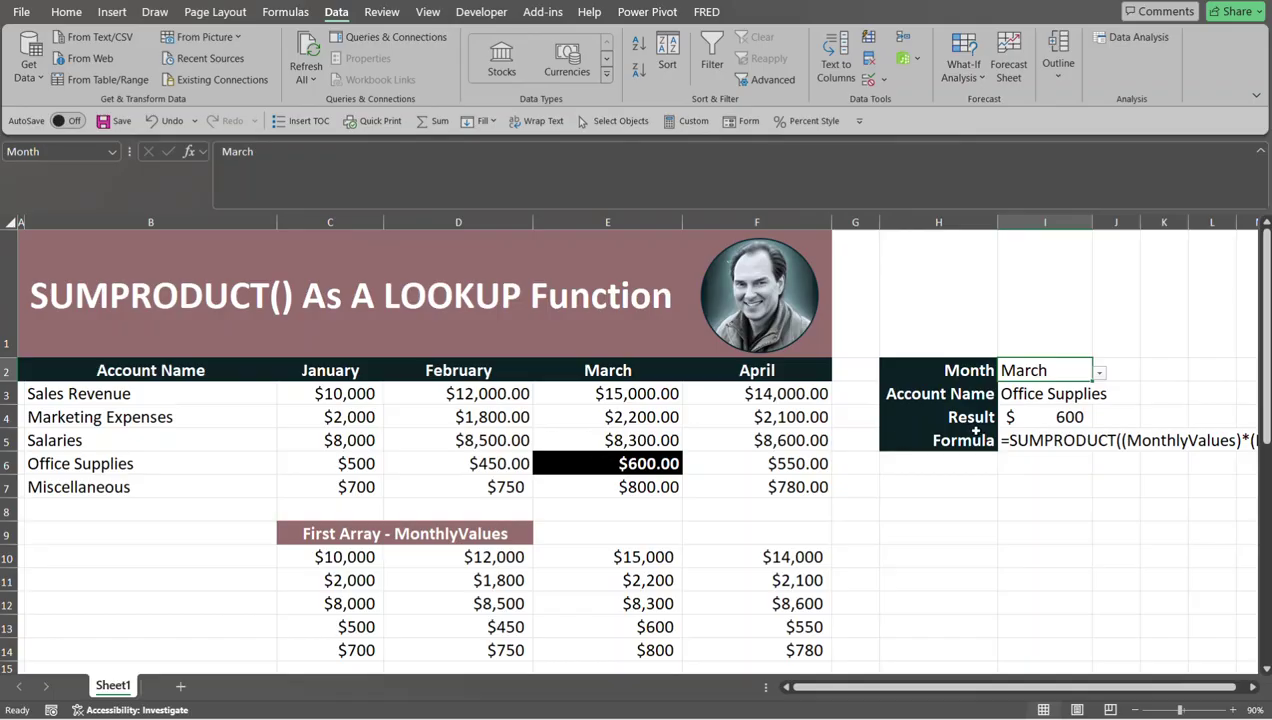
Compare the Result cell with the January and February Sales Revenue values in C3 and D3.
{"action": "left_click", "coordinate": [1050, 416]}
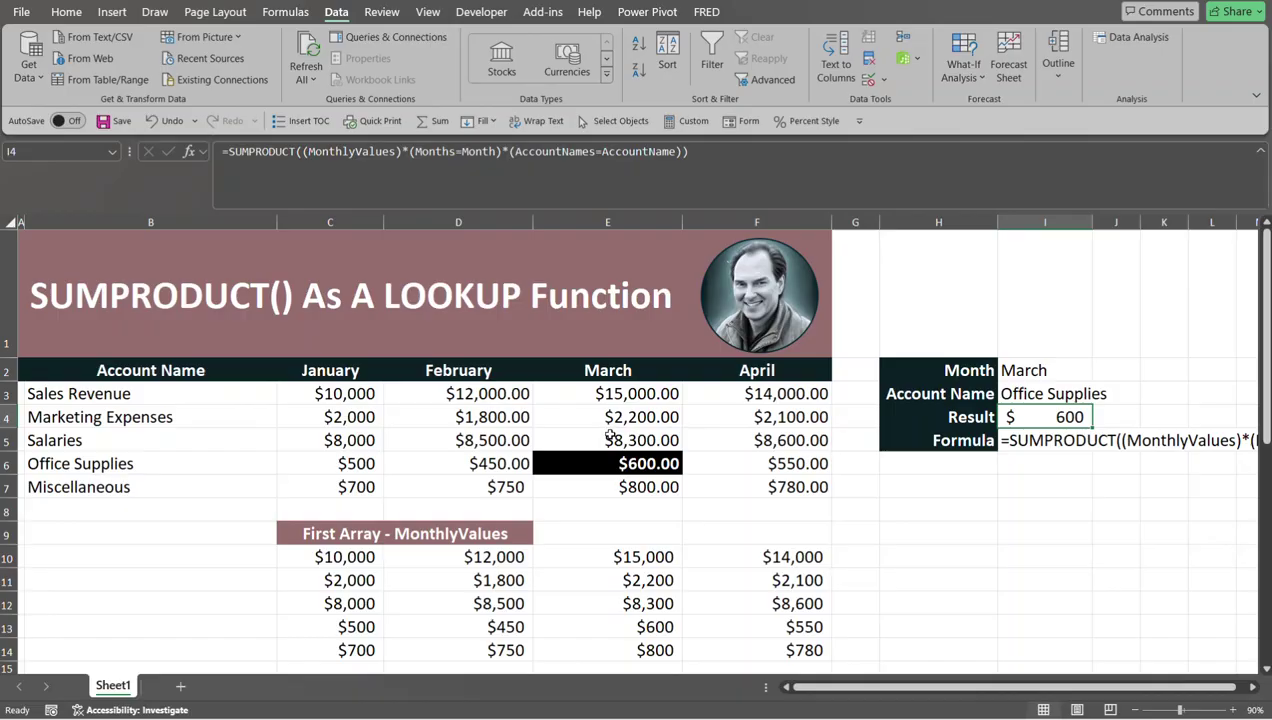
{"action": "left_click", "coordinate": [325, 393]}
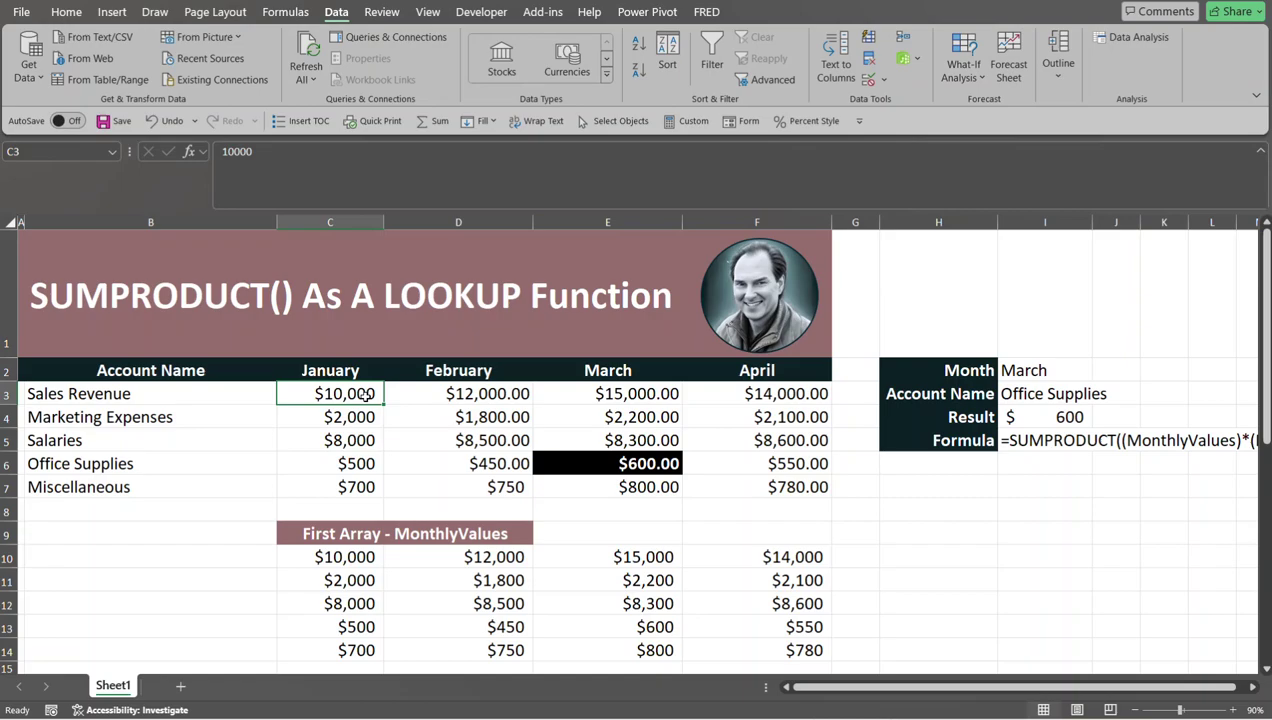
{"action": "left_click", "coordinate": [1062, 417]}
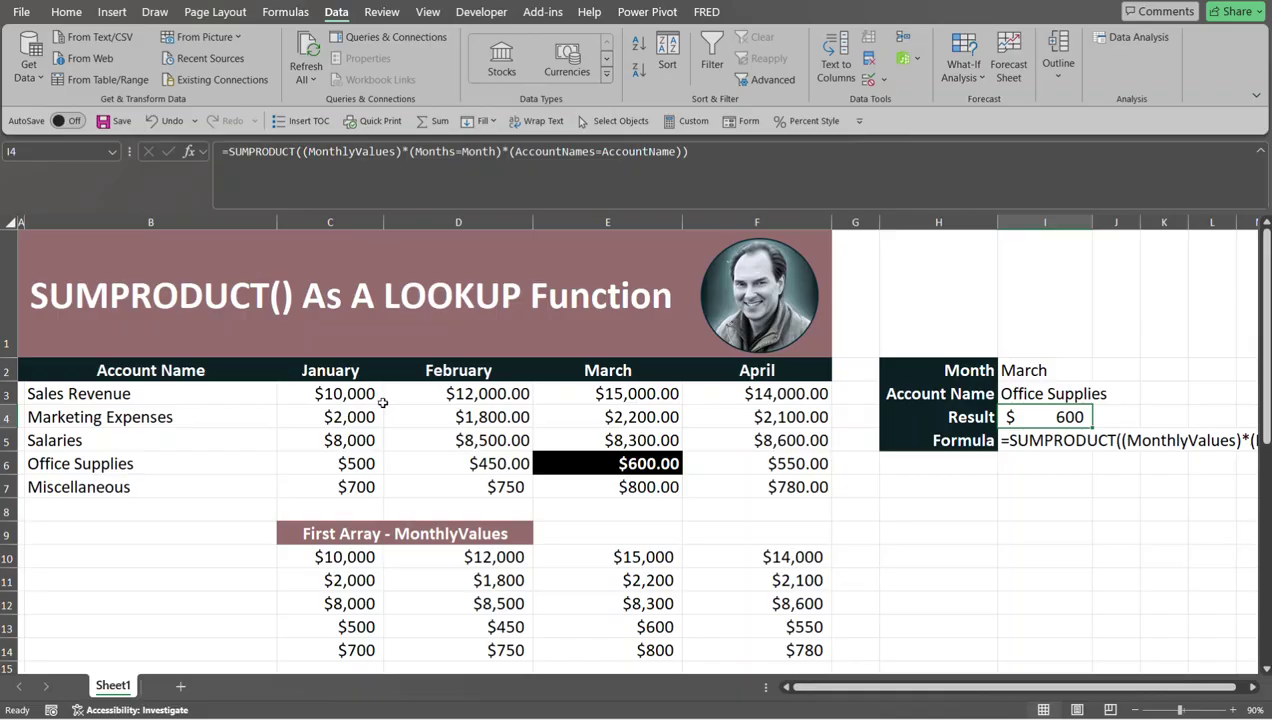
{"action": "left_click", "coordinate": [452, 398]}
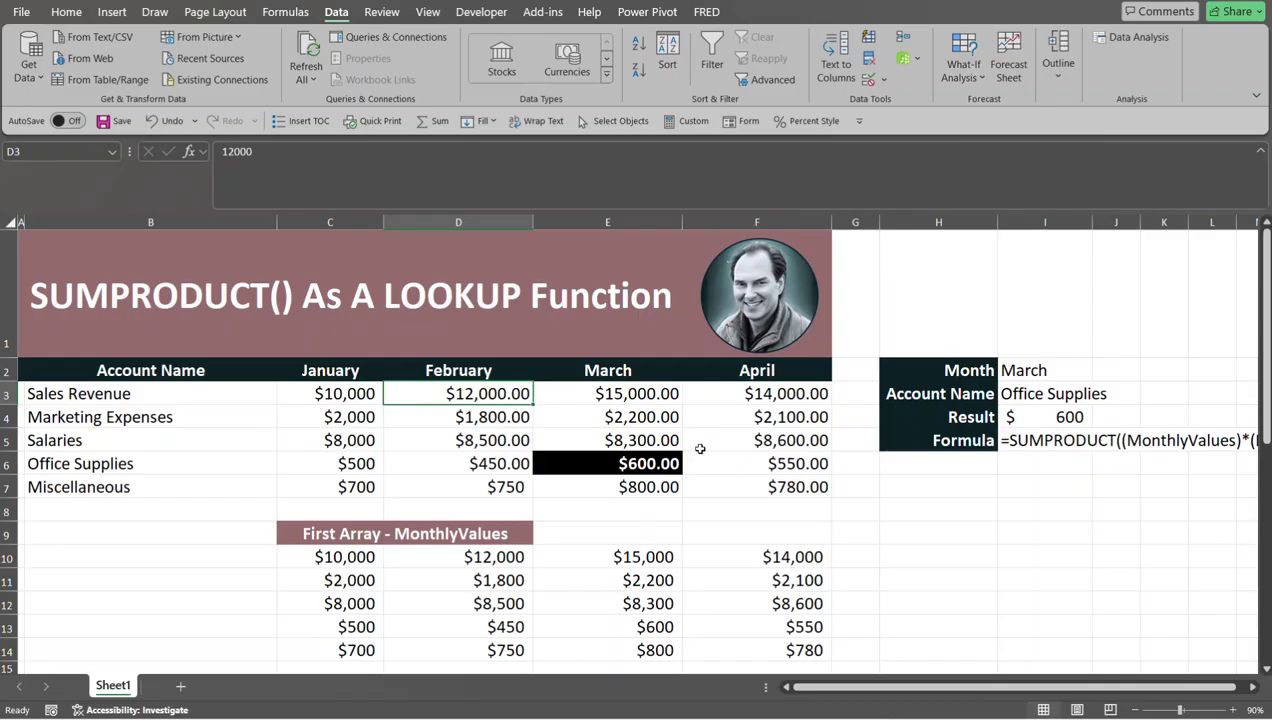
{"action": "left_click", "coordinate": [1026, 411]}
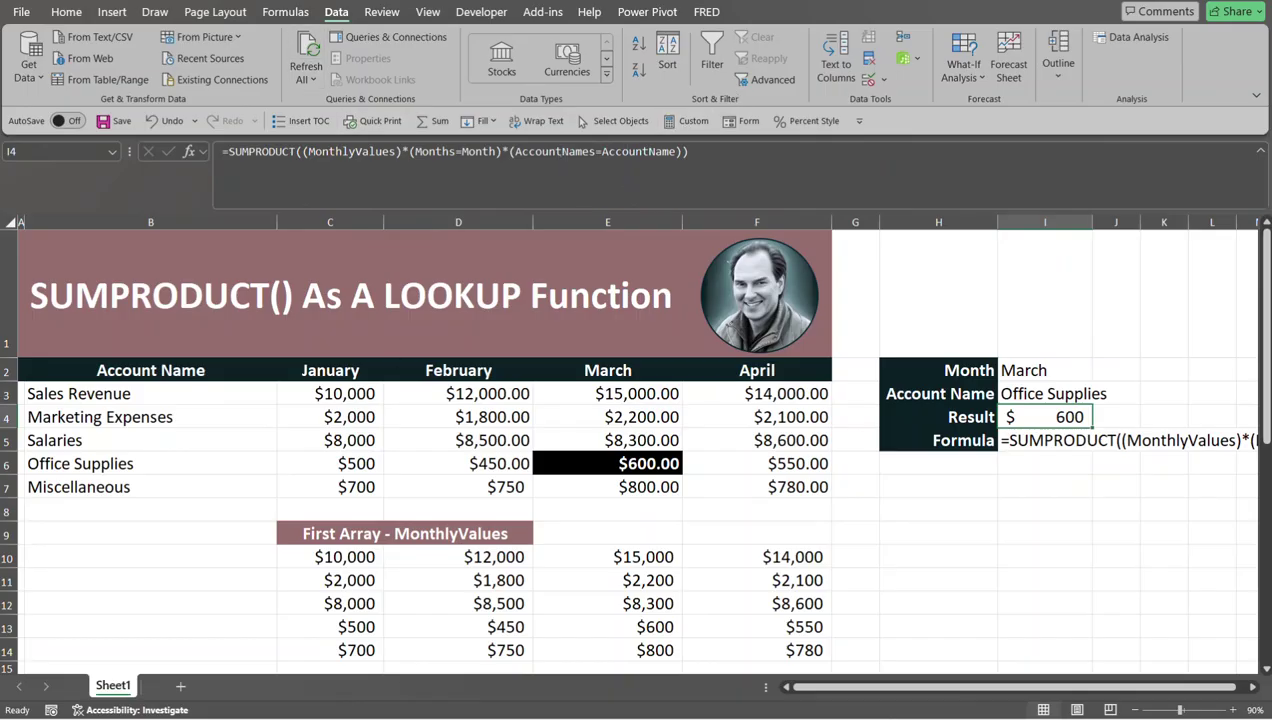
Show the conditional formatting rules for This Worksheet in the Conditional Formatting Rules Manager.
{"action": "left_click", "coordinate": [64, 13]}
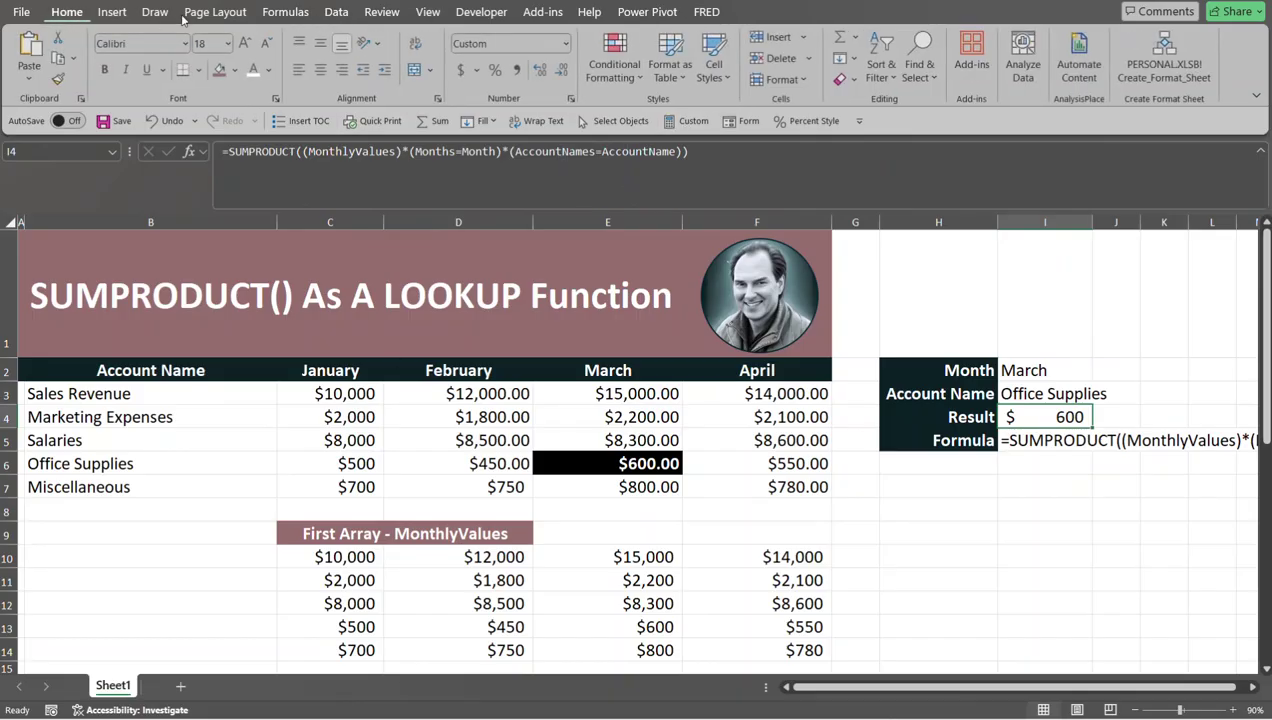
{"action": "left_click", "coordinate": [620, 83]}
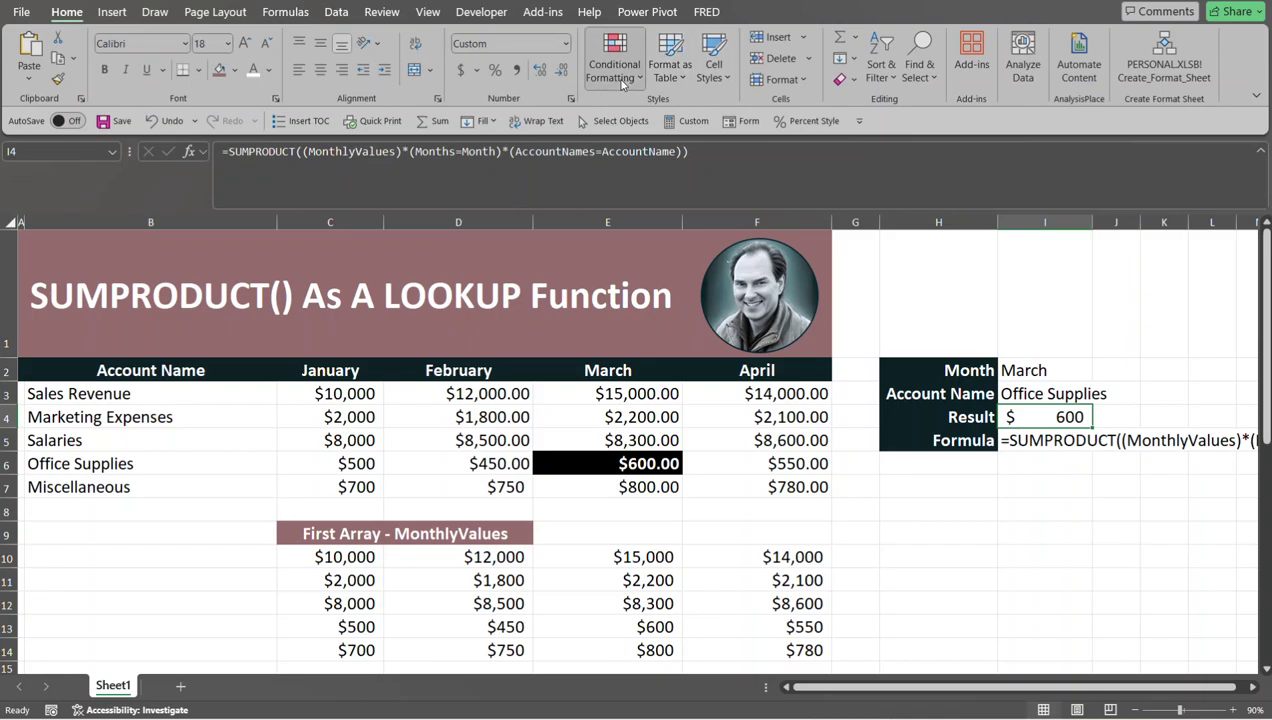
{"action": "left_click", "coordinate": [656, 326]}
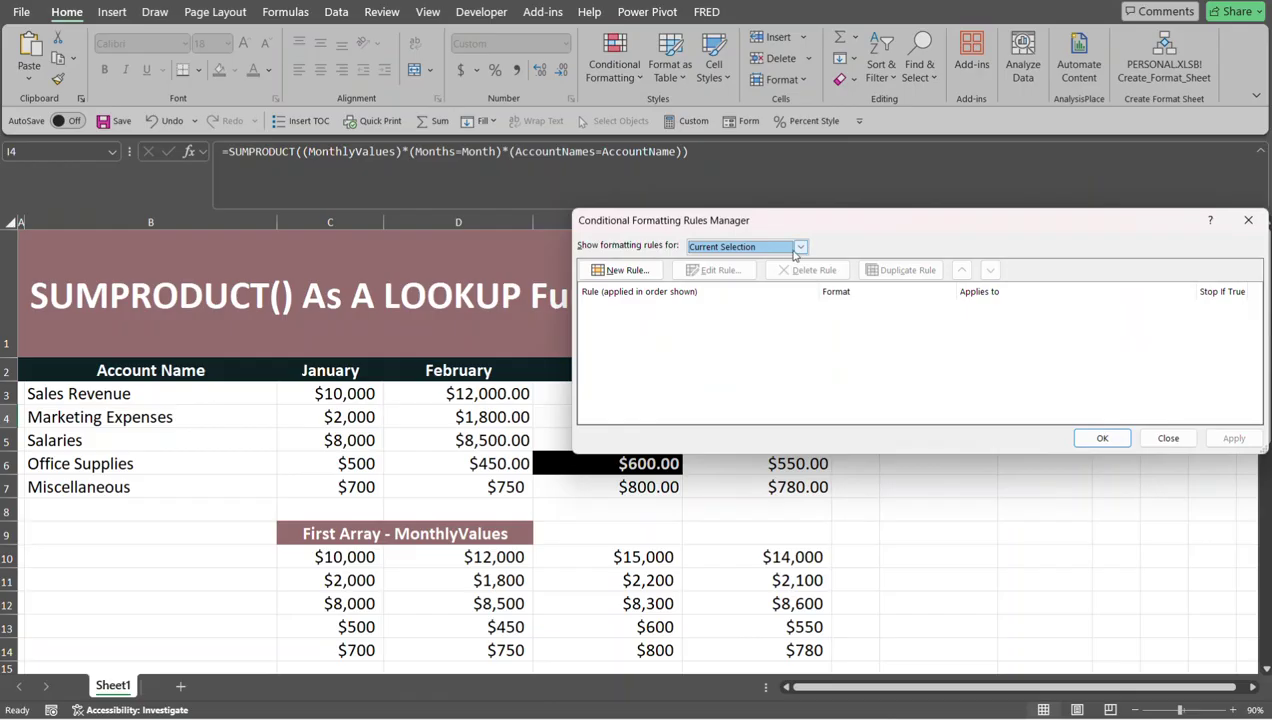
{"action": "left_click", "coordinate": [800, 248]}
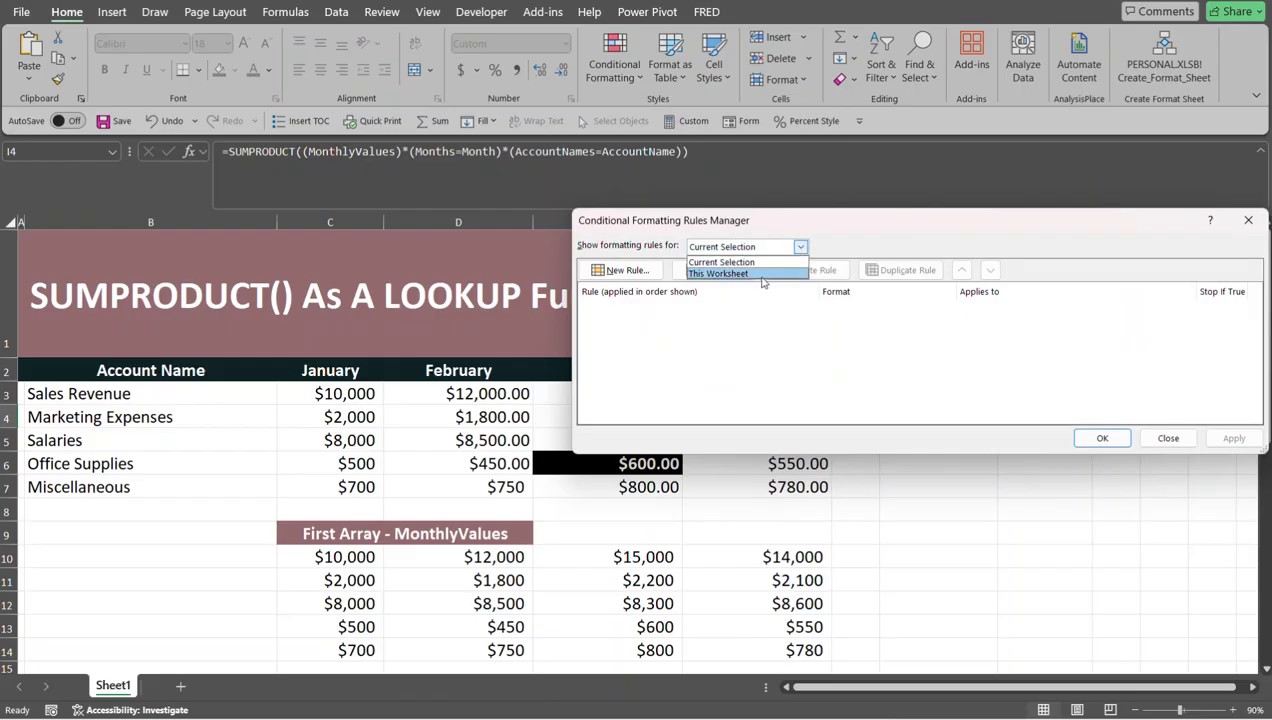
{"action": "left_click", "coordinate": [762, 274]}
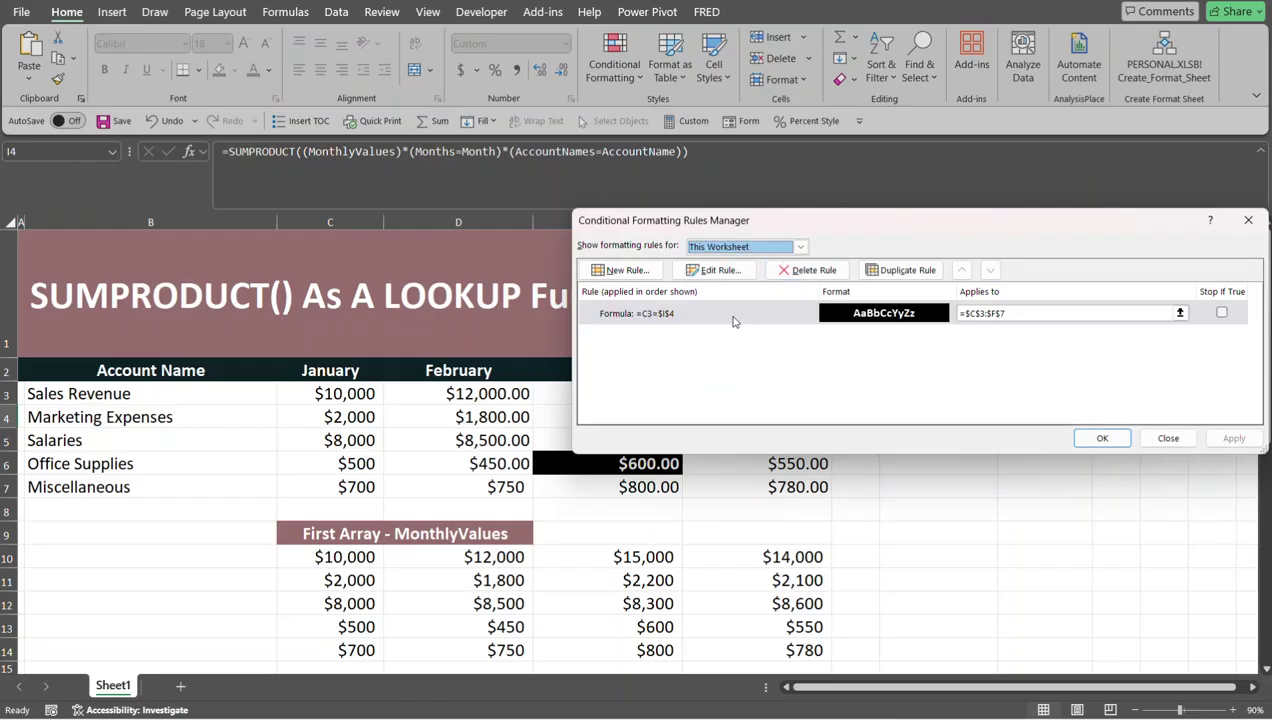
Inspect the formula and format of the conditional formatting rule on the monthly values, closing it without changes.
{"action": "left_click", "coordinate": [733, 314]}
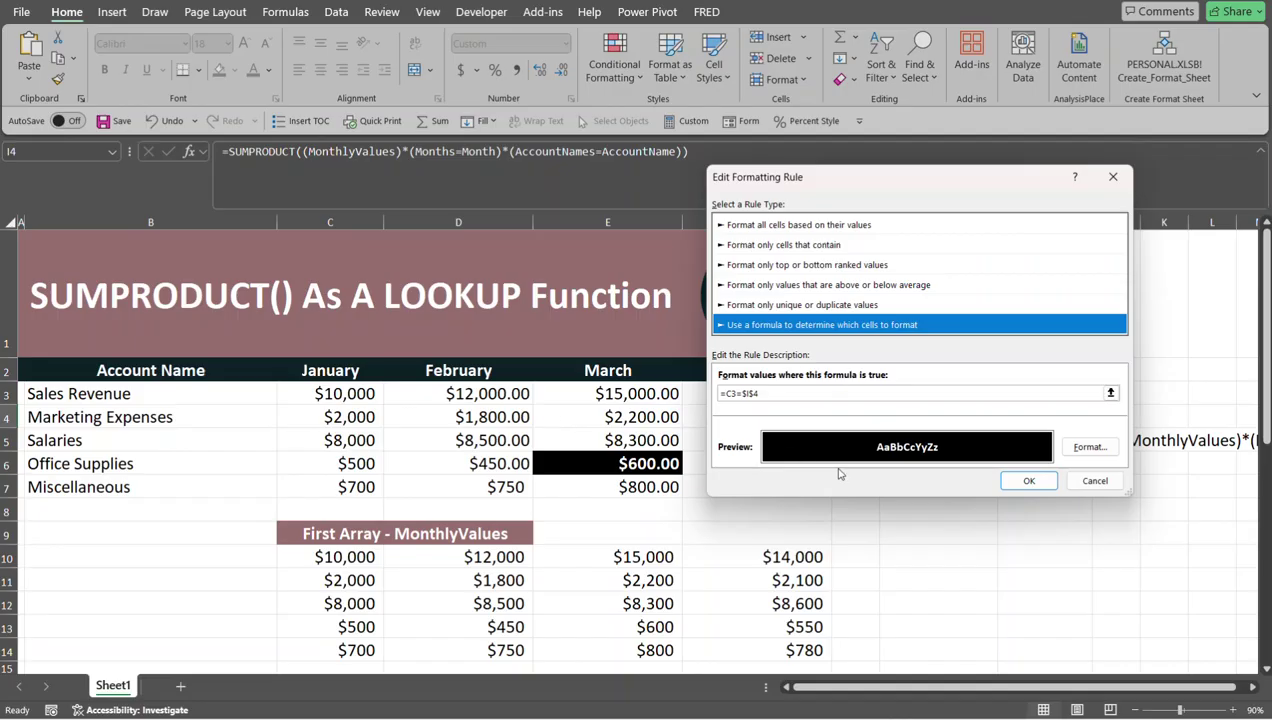
{"action": "left_click_drag", "start_coordinate": [877, 170], "coordinate": [1029, 201]}
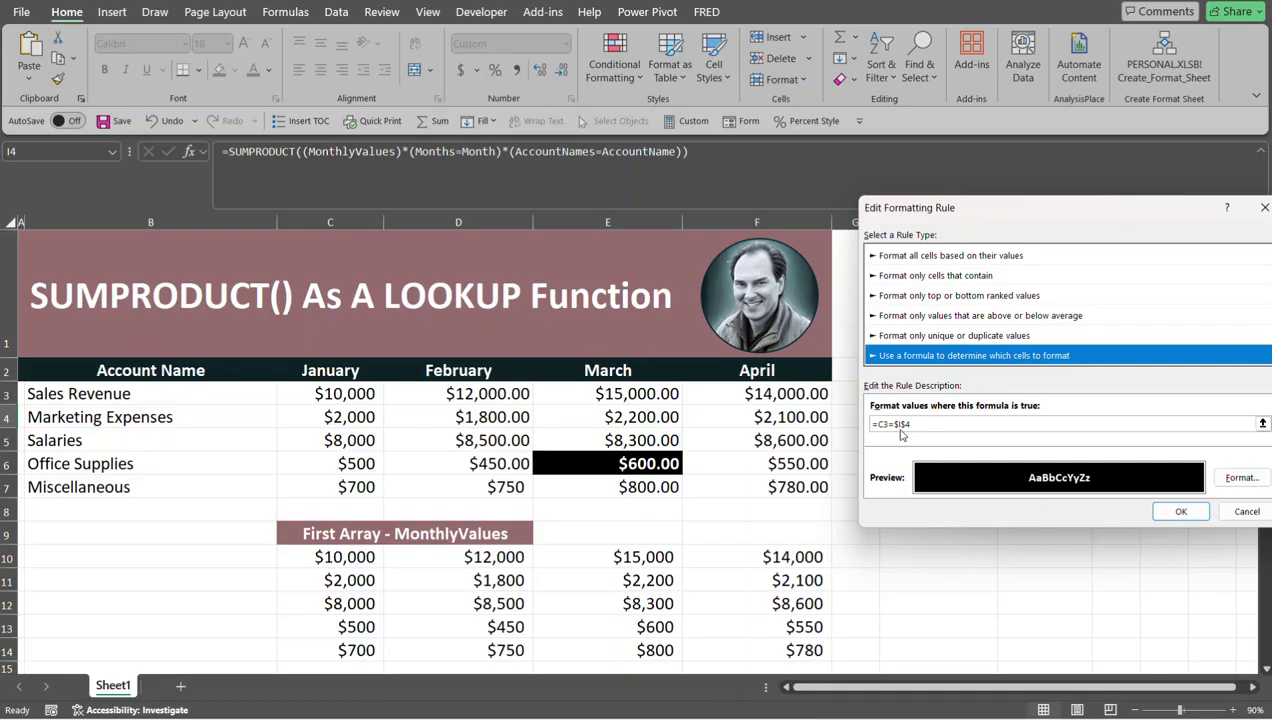
{"action": "left_click_drag", "start_coordinate": [1171, 214], "coordinate": [789, 179]}
{"action": "left_click", "coordinate": [881, 174]}
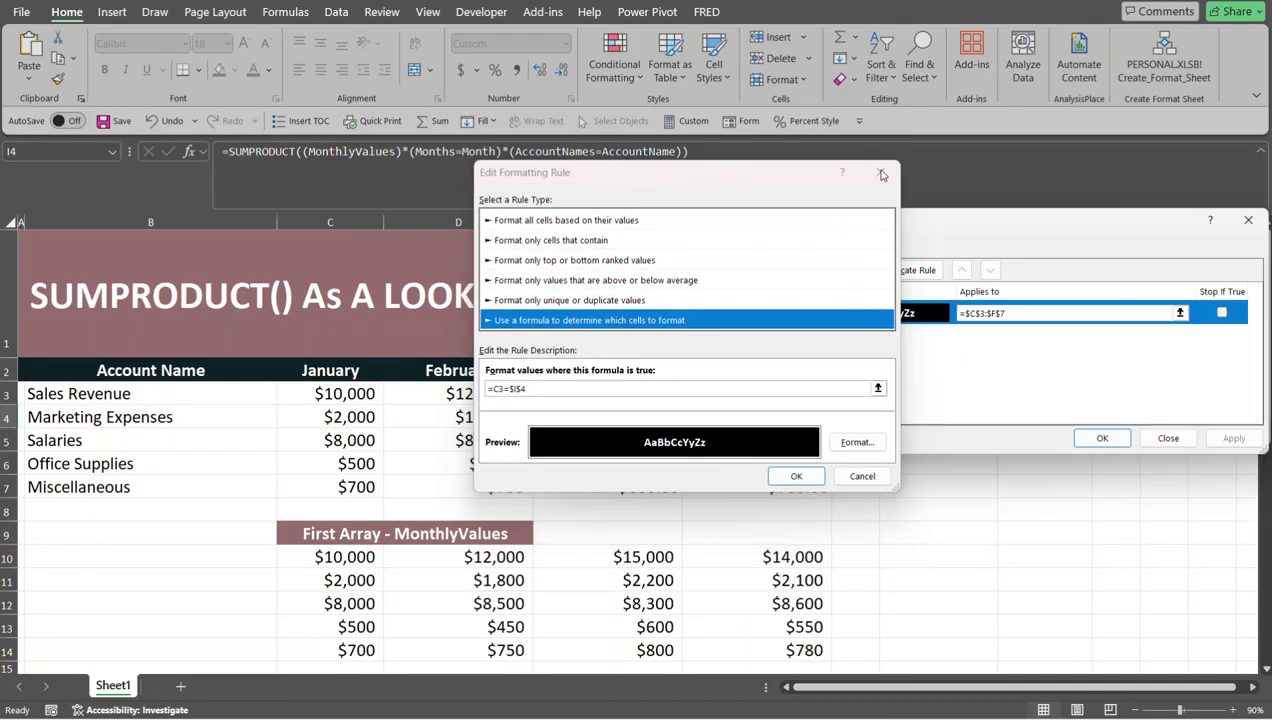
{"action": "left_click", "coordinate": [1172, 438]}
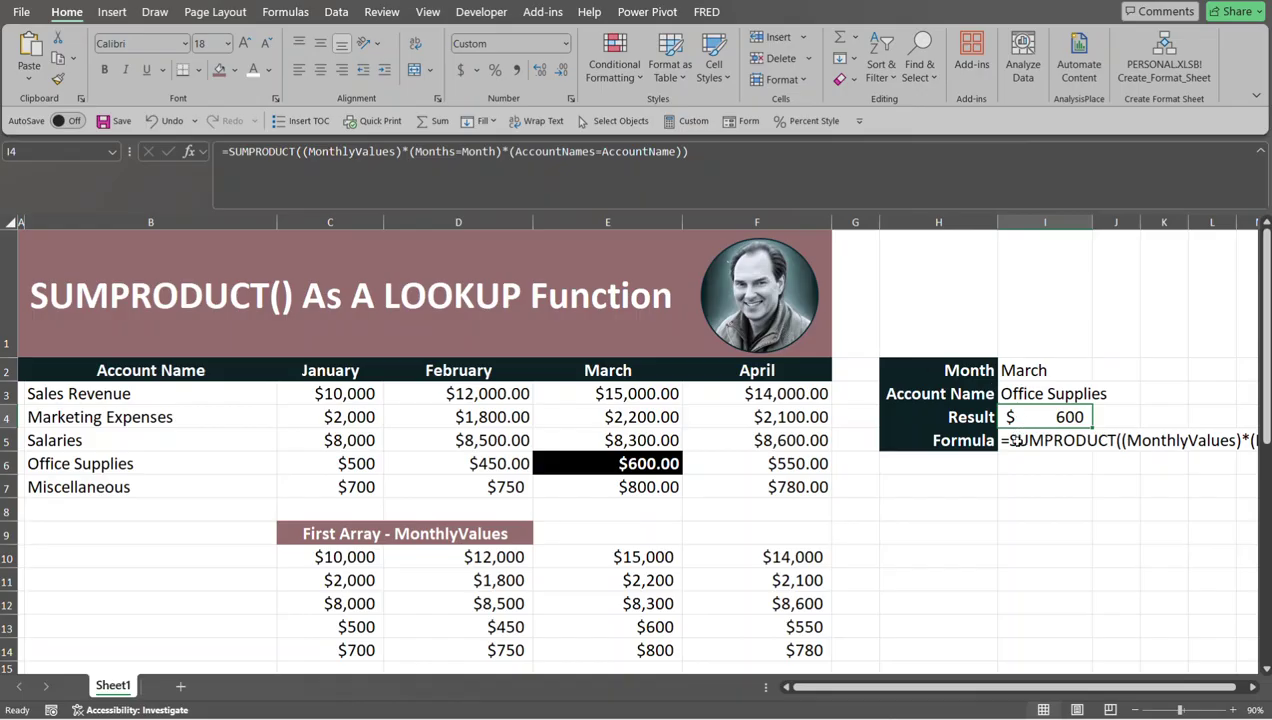
Evaluate the MonthlyValues argument within the Result formula to view its array, and cancel the edit.
{"action": "left_click", "coordinate": [711, 159]}
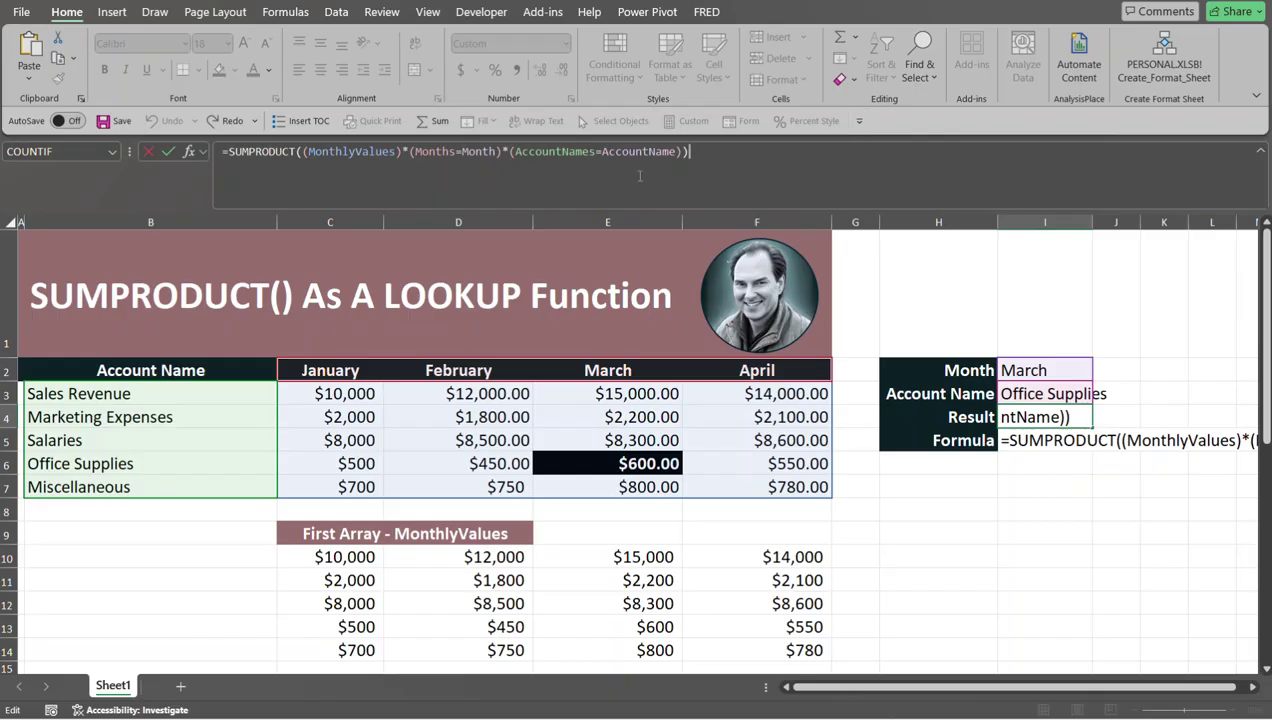
{"action": "left_click_drag", "start_coordinate": [309, 151], "coordinate": [399, 151]}
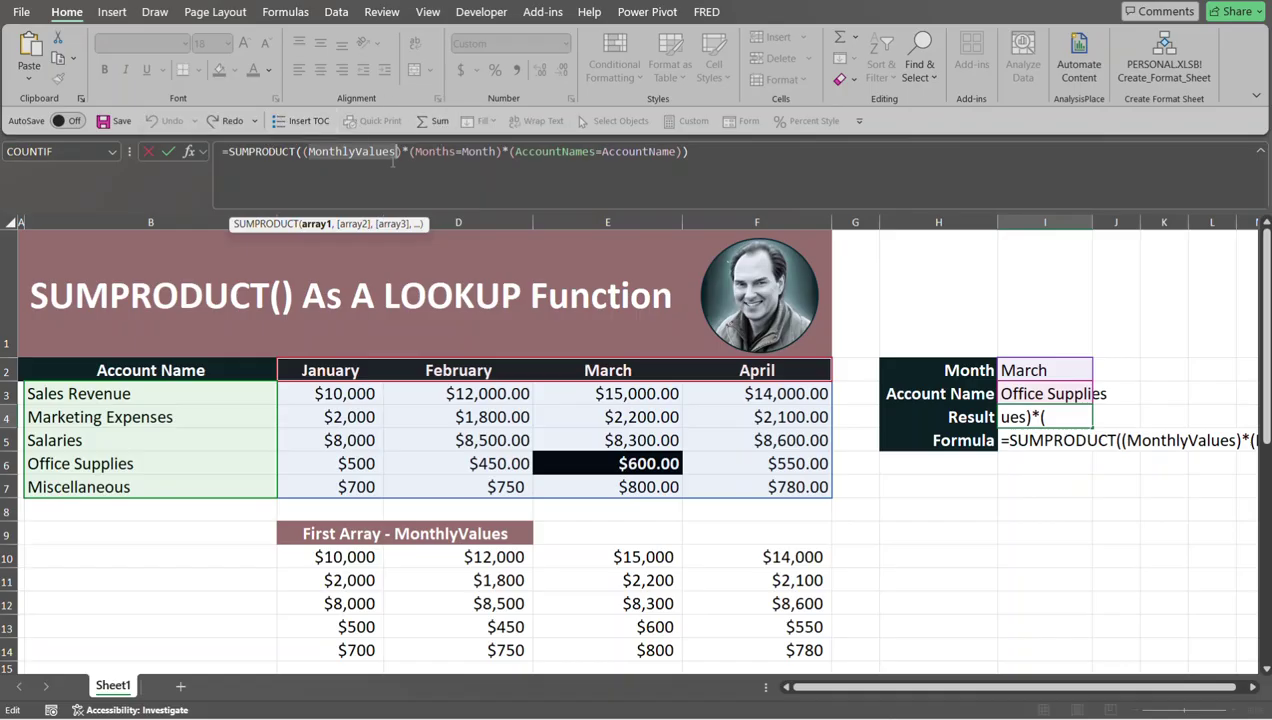
{"action": "key", "text": "F9"}
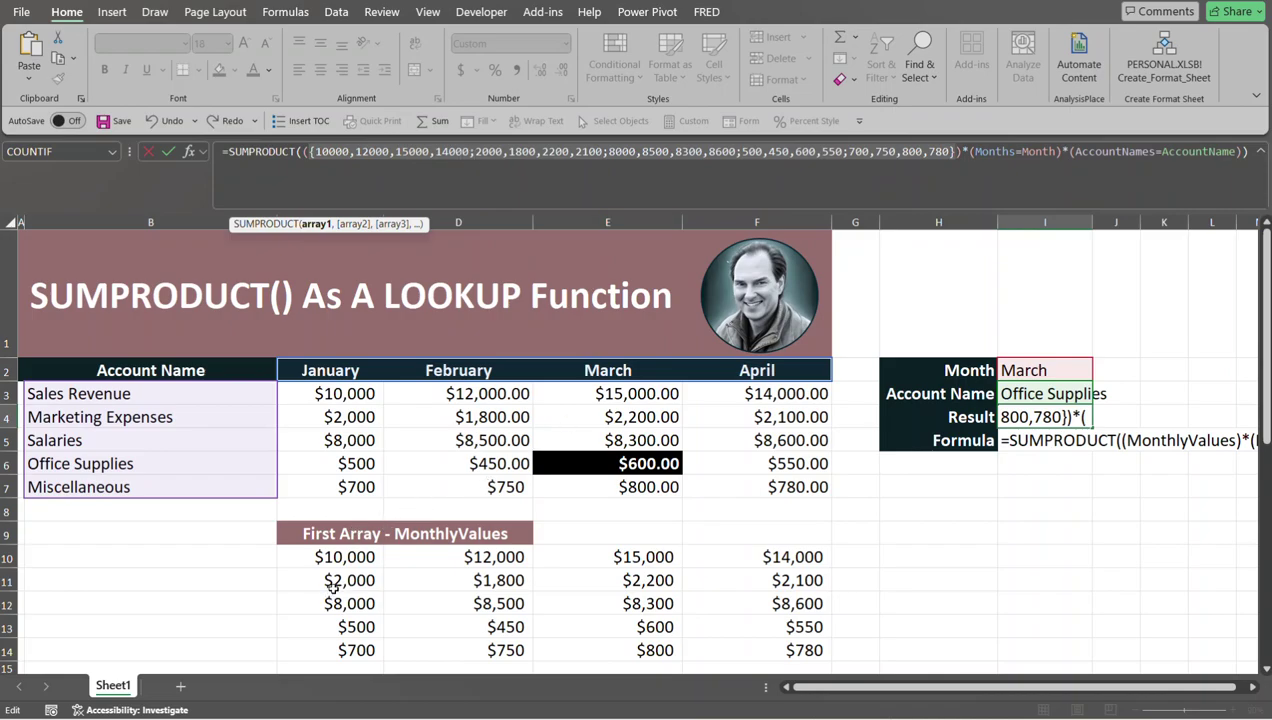
{"action": "key", "text": "Escape"}
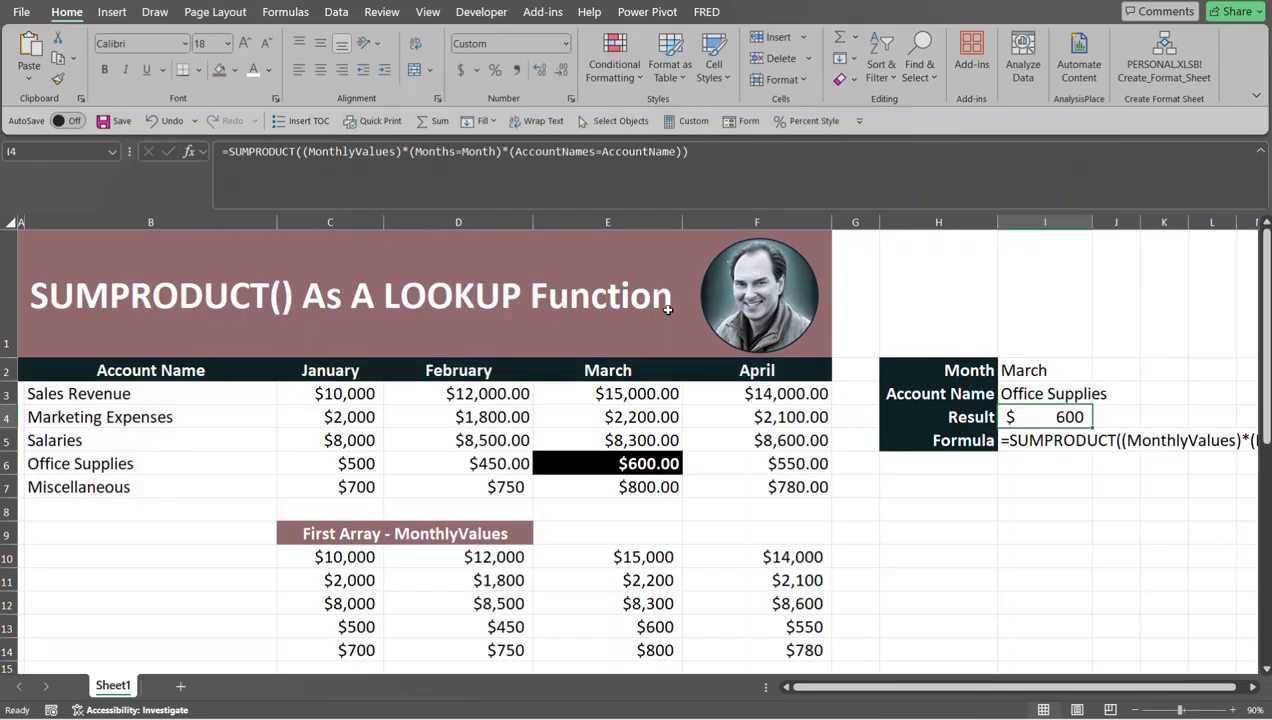
Inspect the spilled array formula in C10 under First Array - MonthlyValues.
{"action": "left_click", "coordinate": [347, 563]}
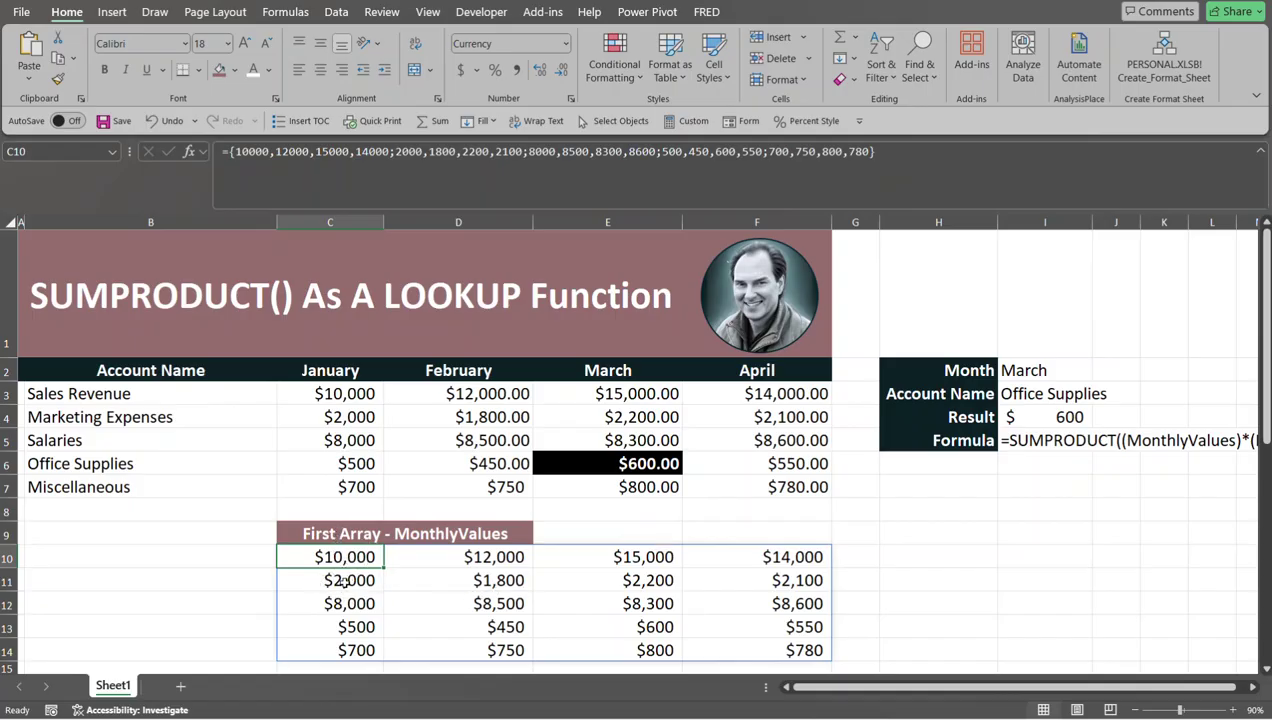
{"action": "left_click", "coordinate": [855, 600]}
{"action": "left_click", "coordinate": [381, 556]}
Evaluate the Months name within the Result formula to view its array, and cancel the edit.
{"action": "left_click", "coordinate": [1030, 420]}
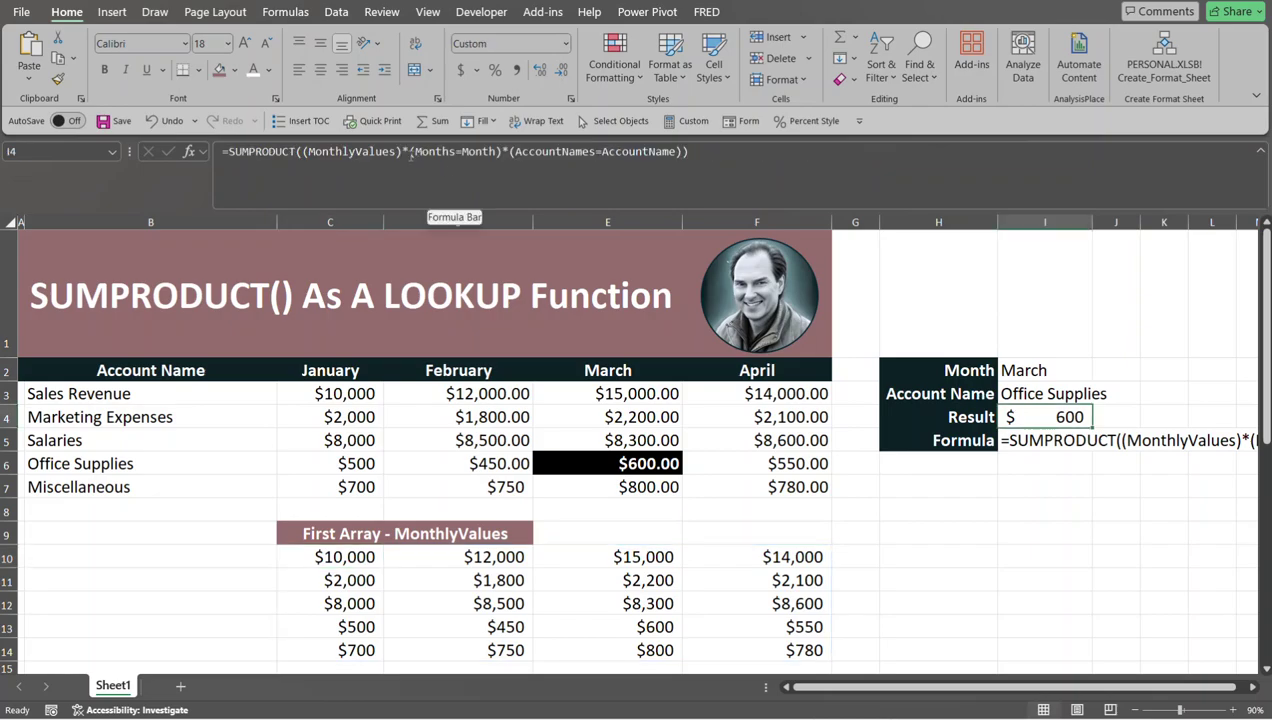
{"action": "left_click_drag", "start_coordinate": [415, 151], "coordinate": [457, 152]}
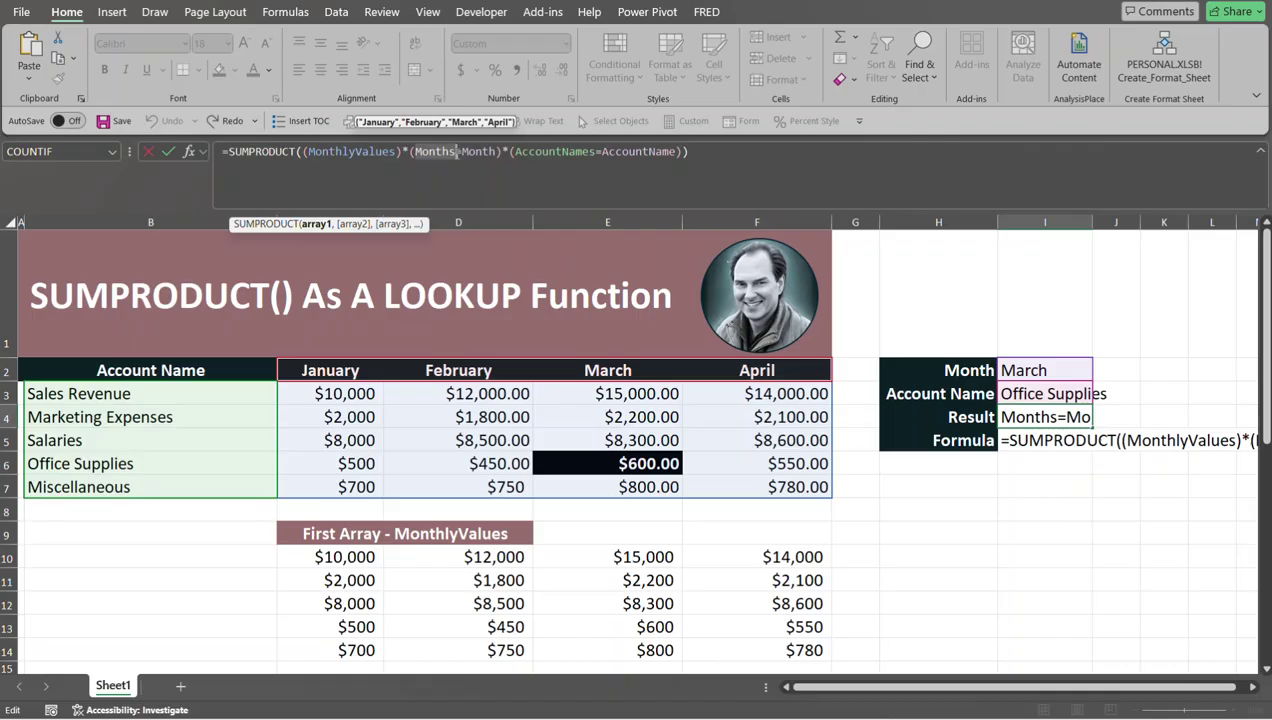
{"action": "key", "text": "F9"}
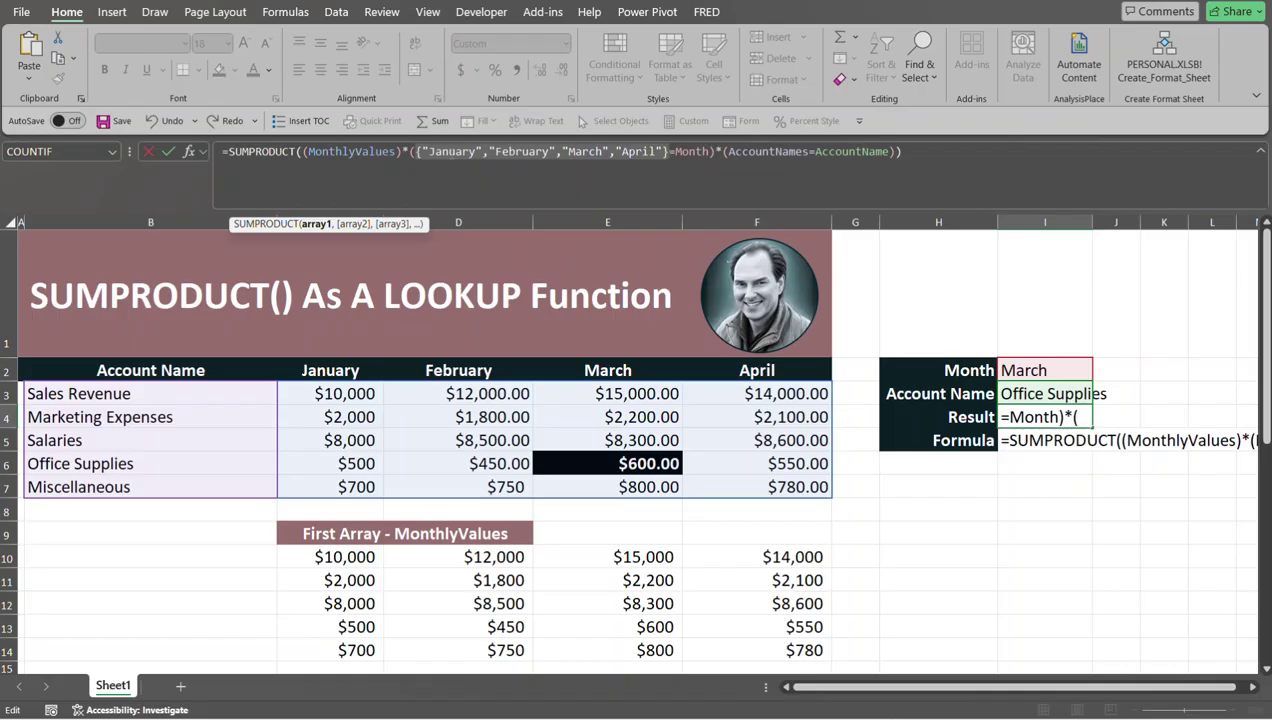
{"action": "key", "text": "Escape"}
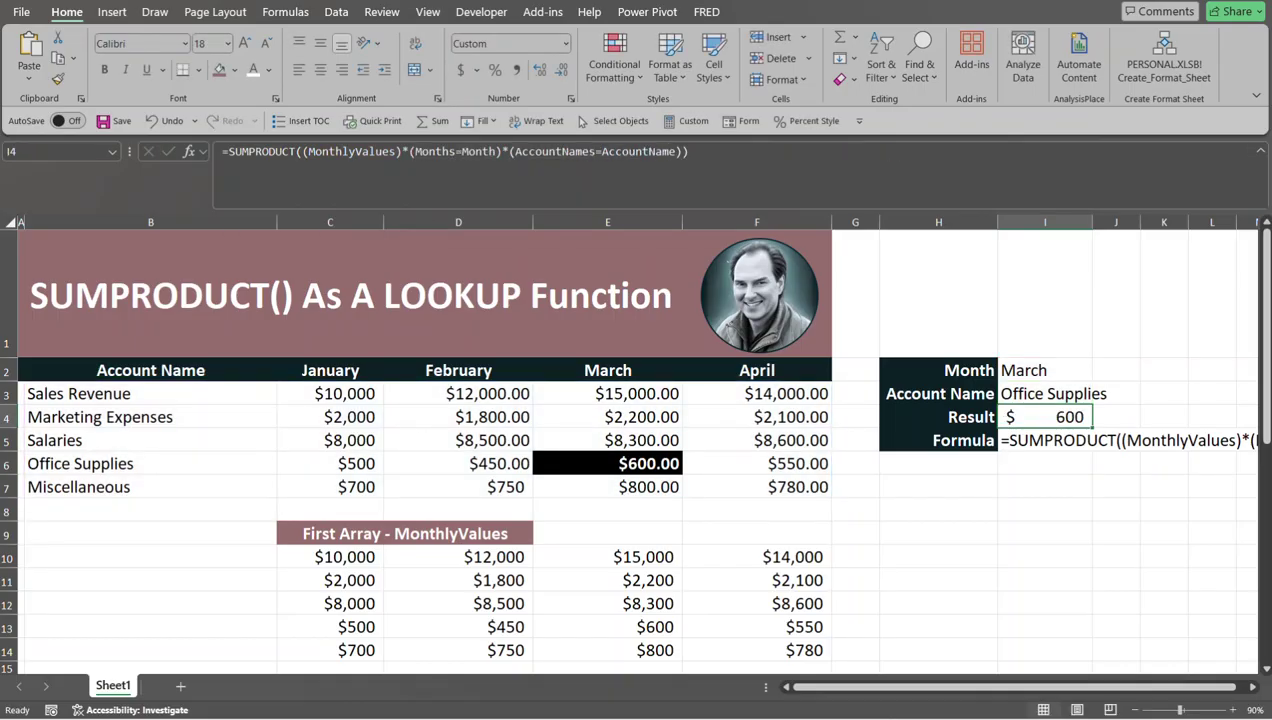
Examine the spilled month names in C17 through F17 and the array formula behind them.
{"action": "left_click_drag", "start_coordinate": [1266, 258], "coordinate": [1266, 372]}
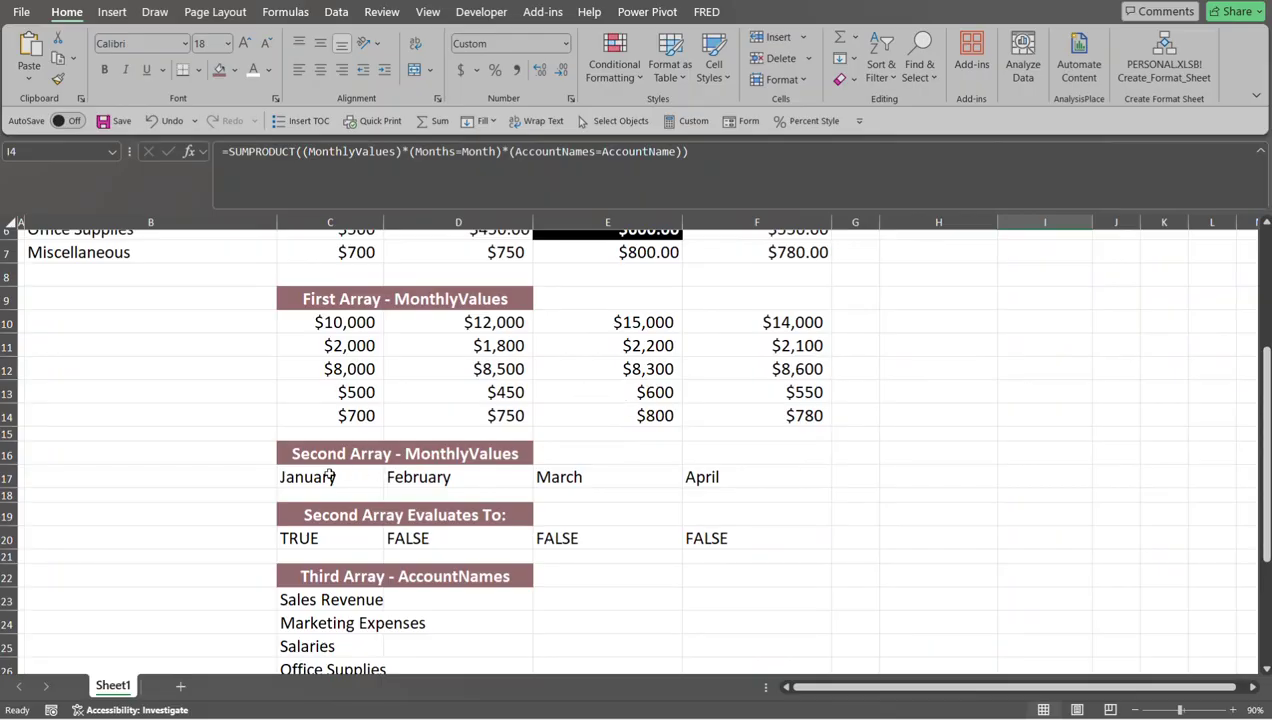
{"action": "left_click", "coordinate": [330, 477]}
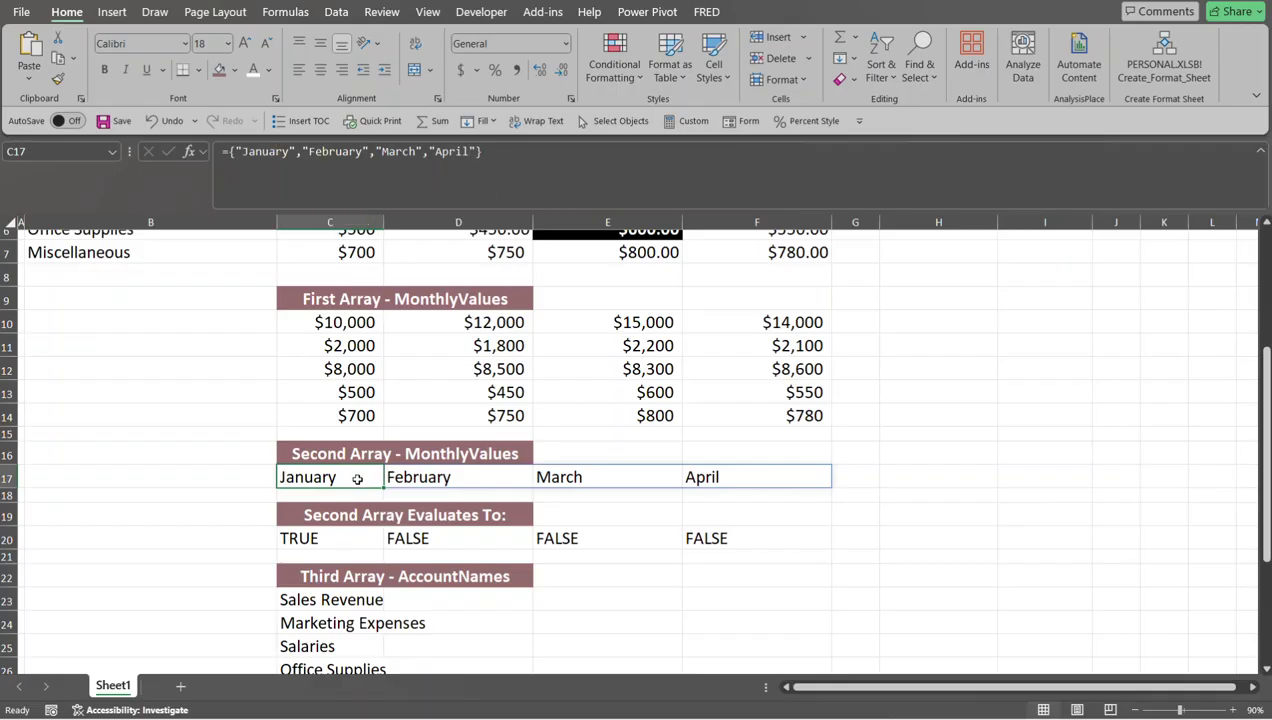
{"action": "key", "text": "Right"}
{"action": "key", "text": "Right"}
{"action": "key", "text": "Right"}
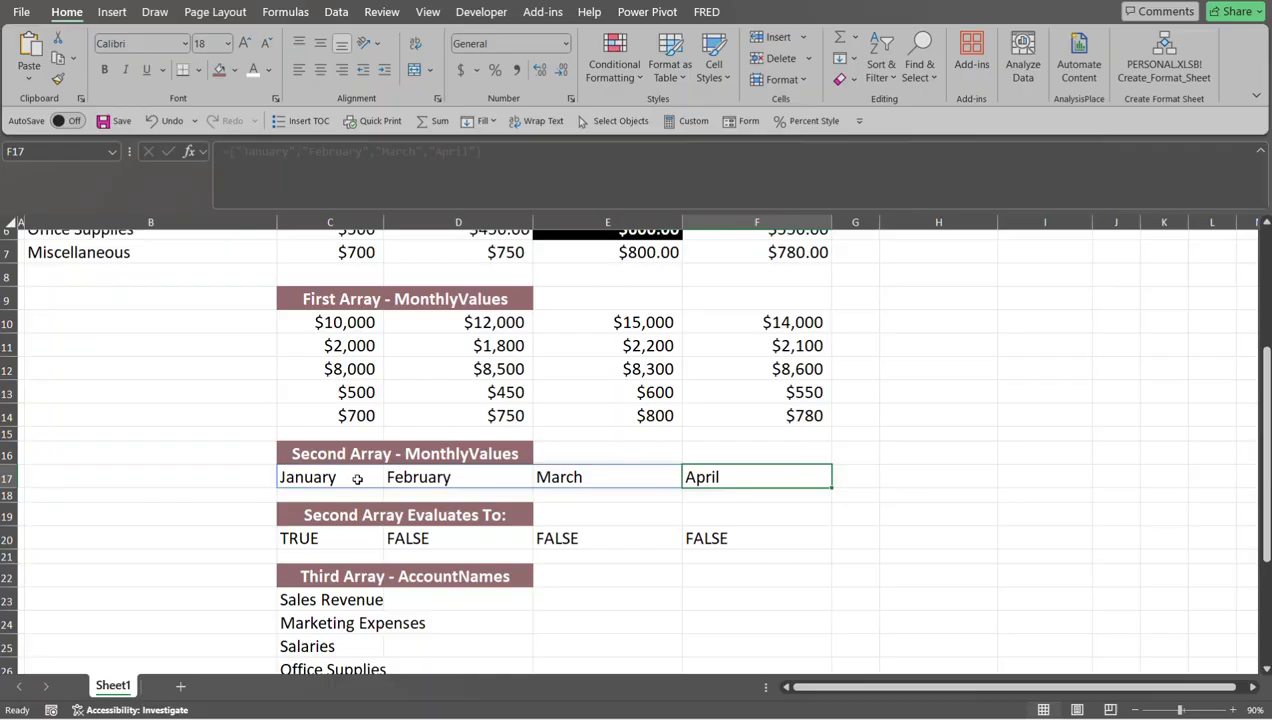
{"action": "key", "text": "Left"}
{"action": "key", "text": "Left"}
{"action": "key", "text": "Left"}
{"action": "key", "text": "Right"}
{"action": "key", "text": "Right"}
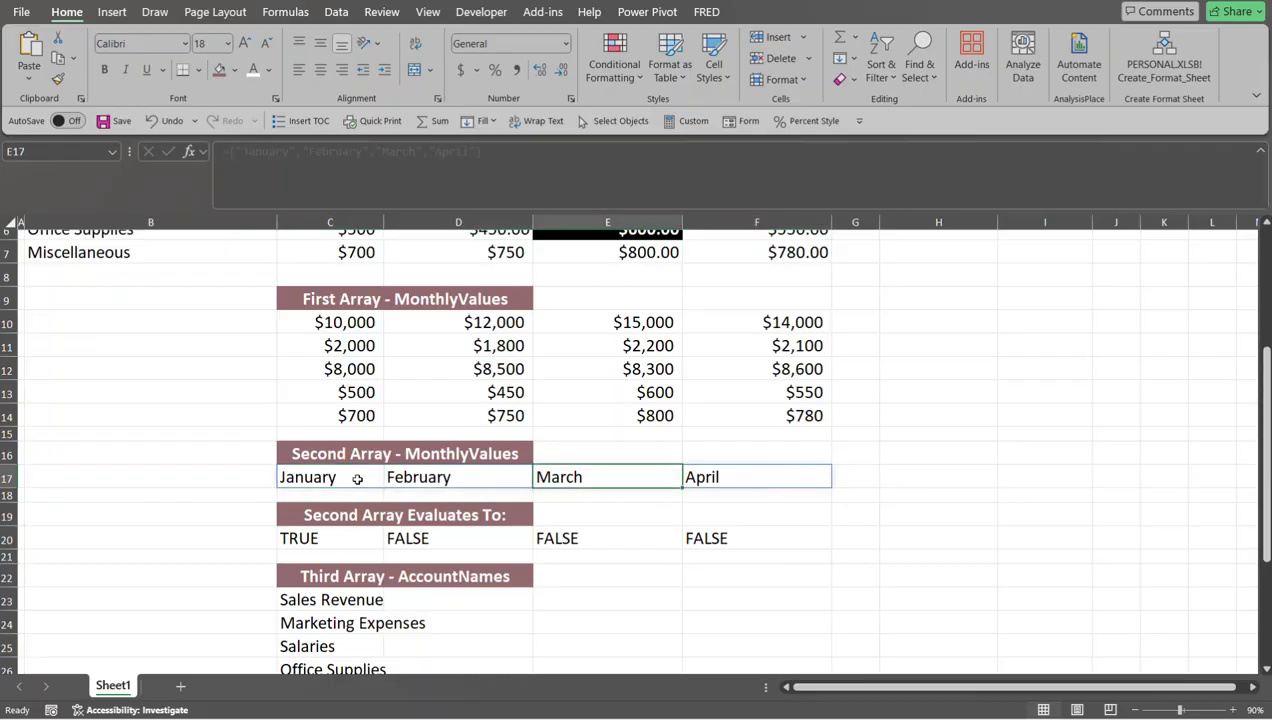
Preview the Months=Month comparison within the Result formula, and leave the formula unedited.
{"action": "left_click_drag", "start_coordinate": [1267, 480], "coordinate": [1267, 468]}
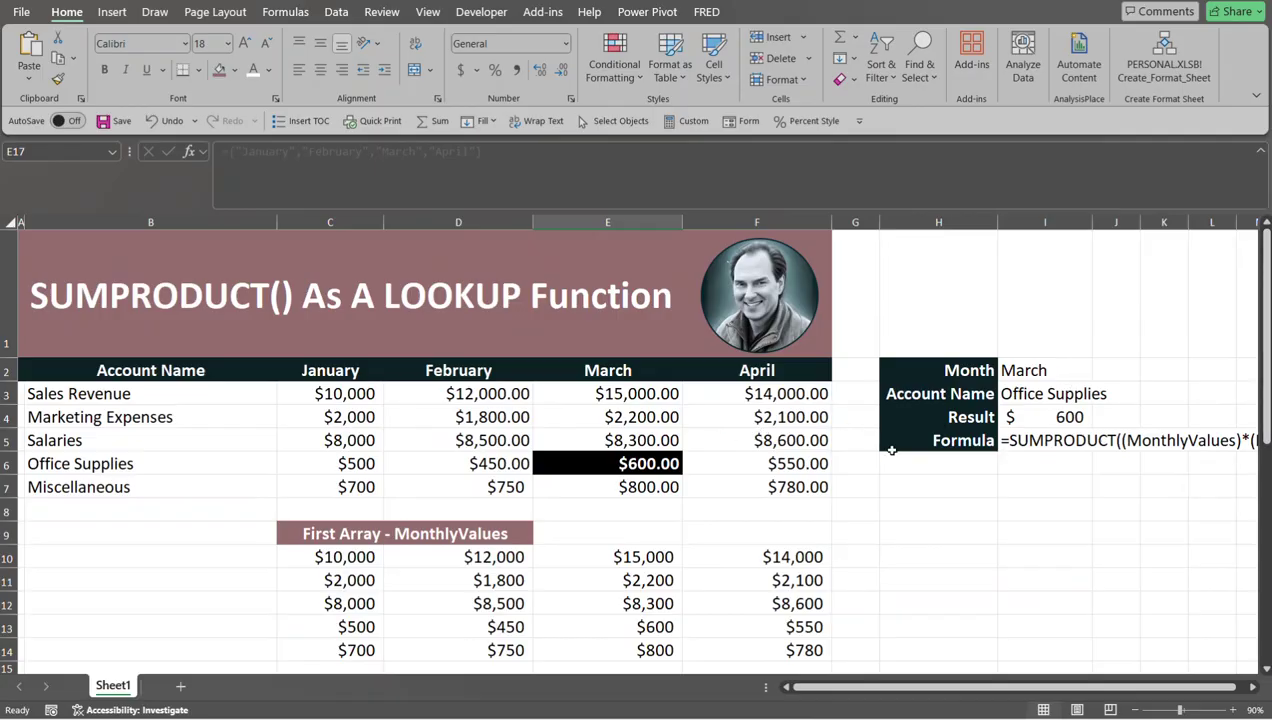
{"action": "left_click", "coordinate": [1016, 416]}
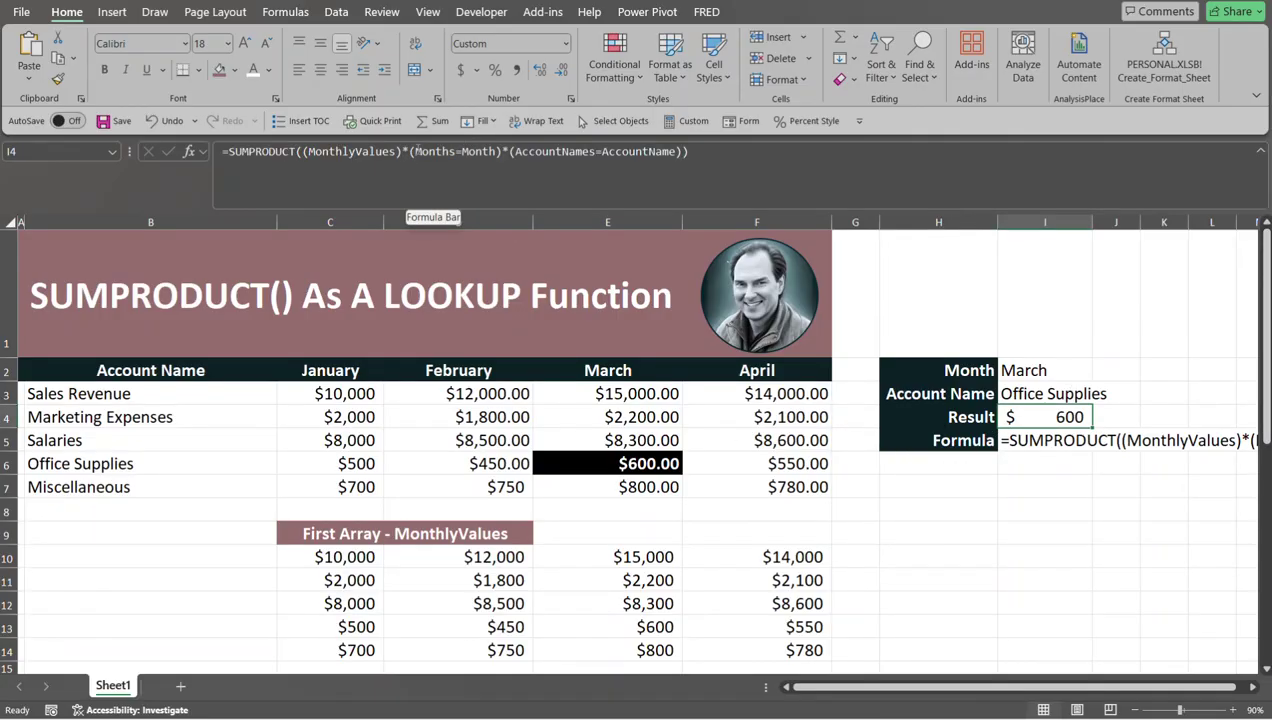
{"action": "left_click_drag", "start_coordinate": [411, 151], "coordinate": [496, 151]}
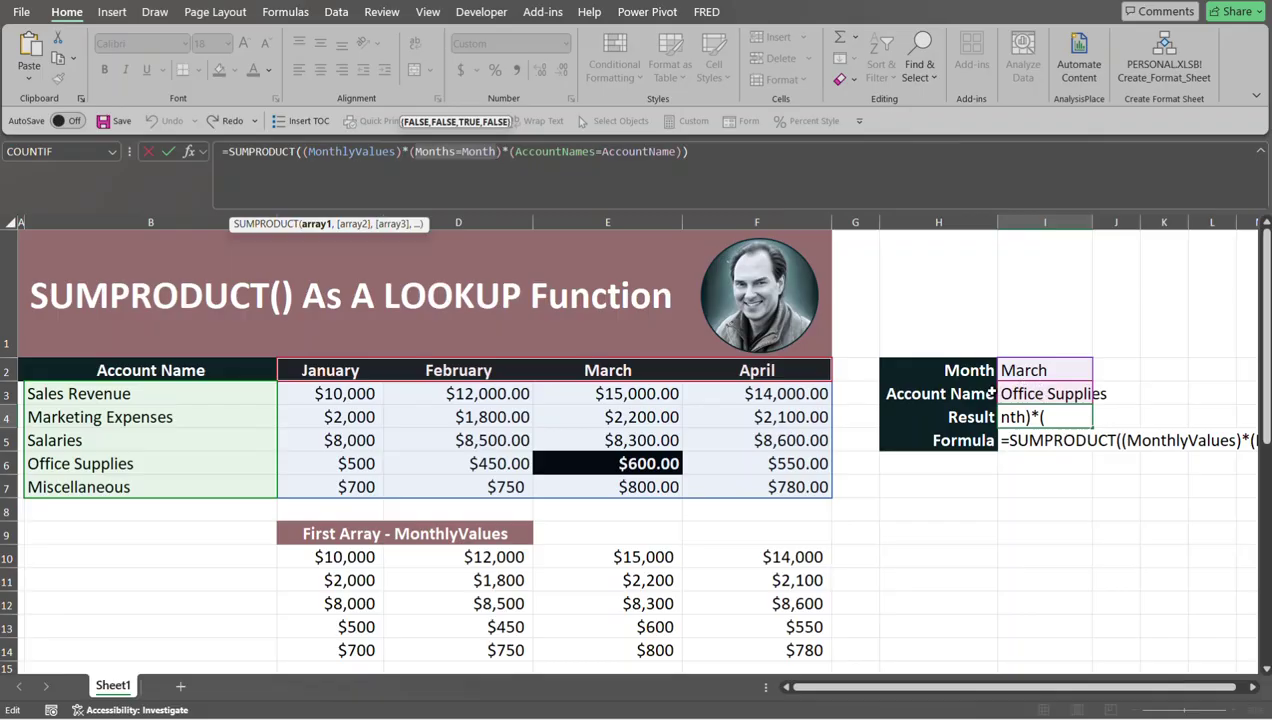
{"action": "key", "text": "Escape"}
Inspect the array formula in C20 under Second Array Evaluates To and compare it with the selected Month.
{"action": "left_click_drag", "start_coordinate": [1268, 328], "coordinate": [1268, 508]}
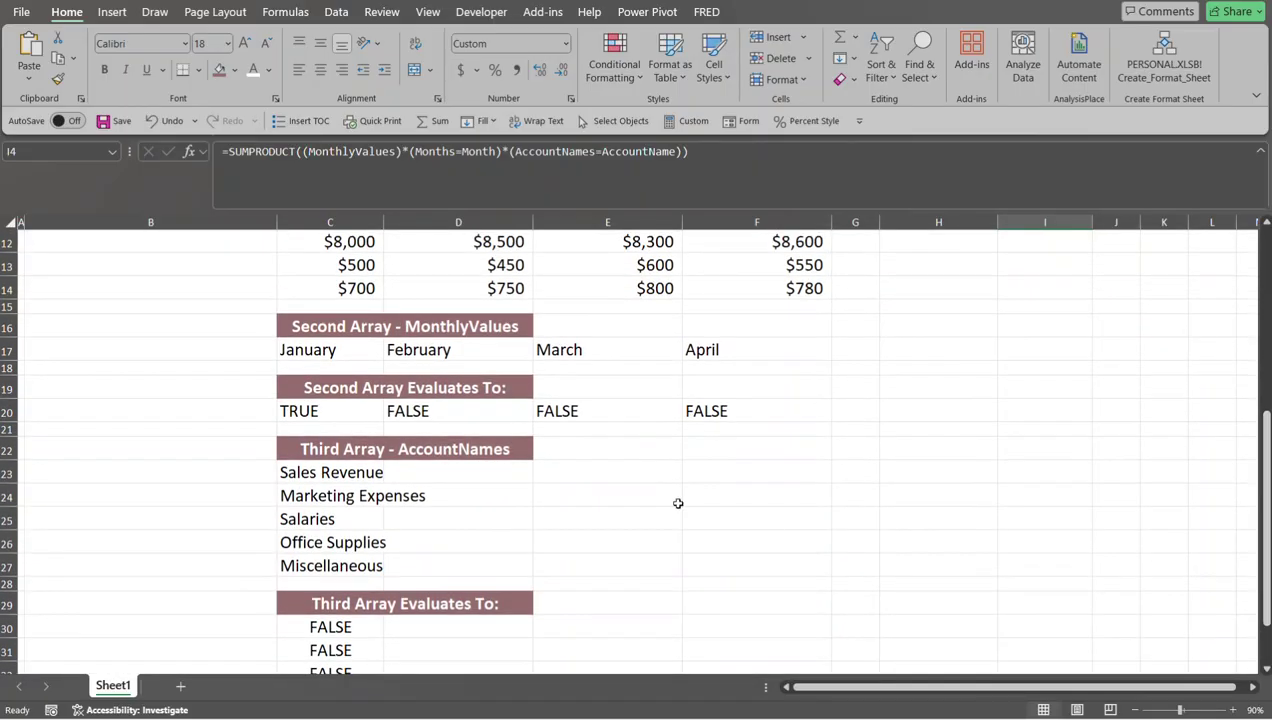
{"action": "left_click", "coordinate": [340, 412]}
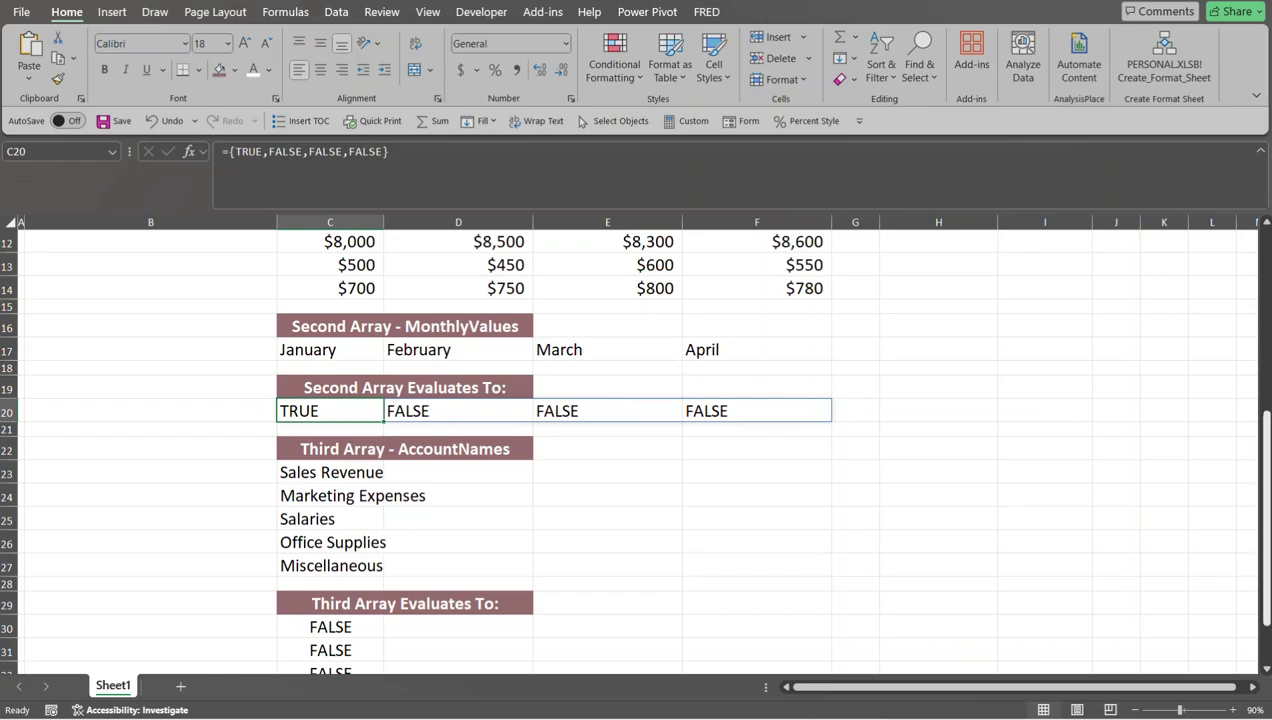
{"action": "left_click_drag", "start_coordinate": [1266, 466], "coordinate": [1266, 336]}
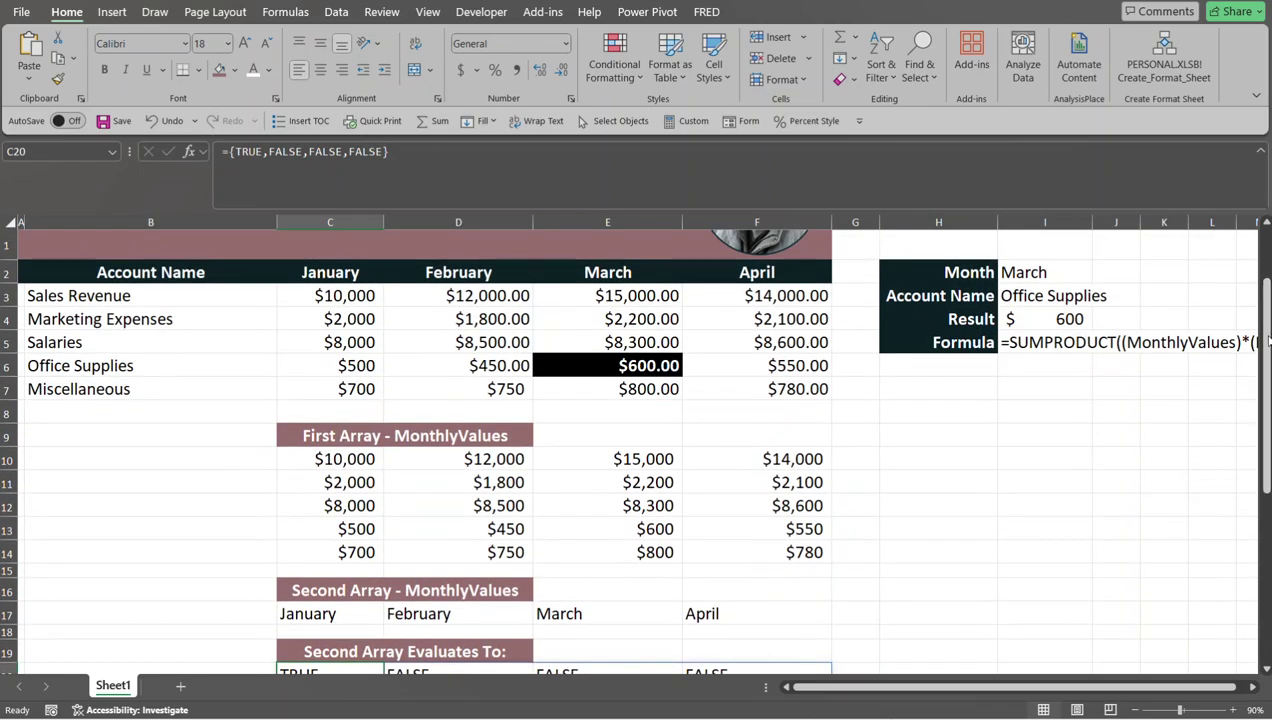
Set the lookup Month to January and the Account Name to Miscellaneous.
{"action": "left_click", "coordinate": [1062, 272]}
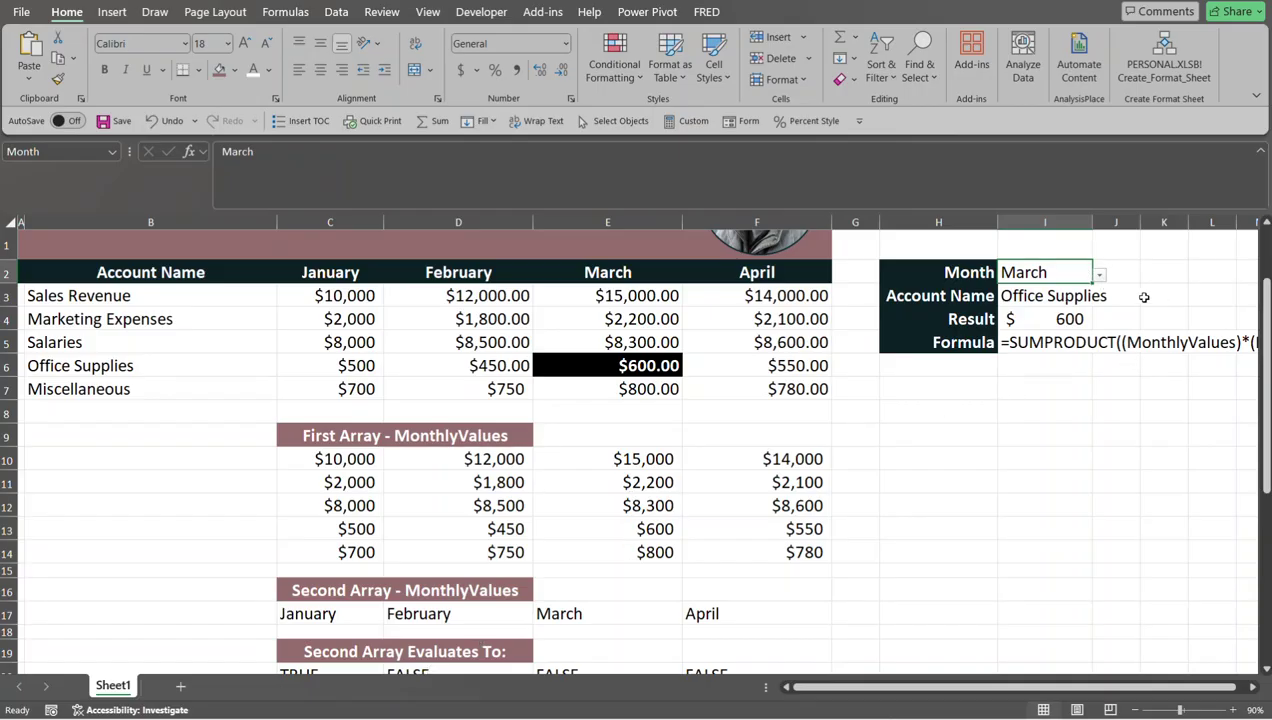
{"action": "left_click", "coordinate": [1099, 275]}
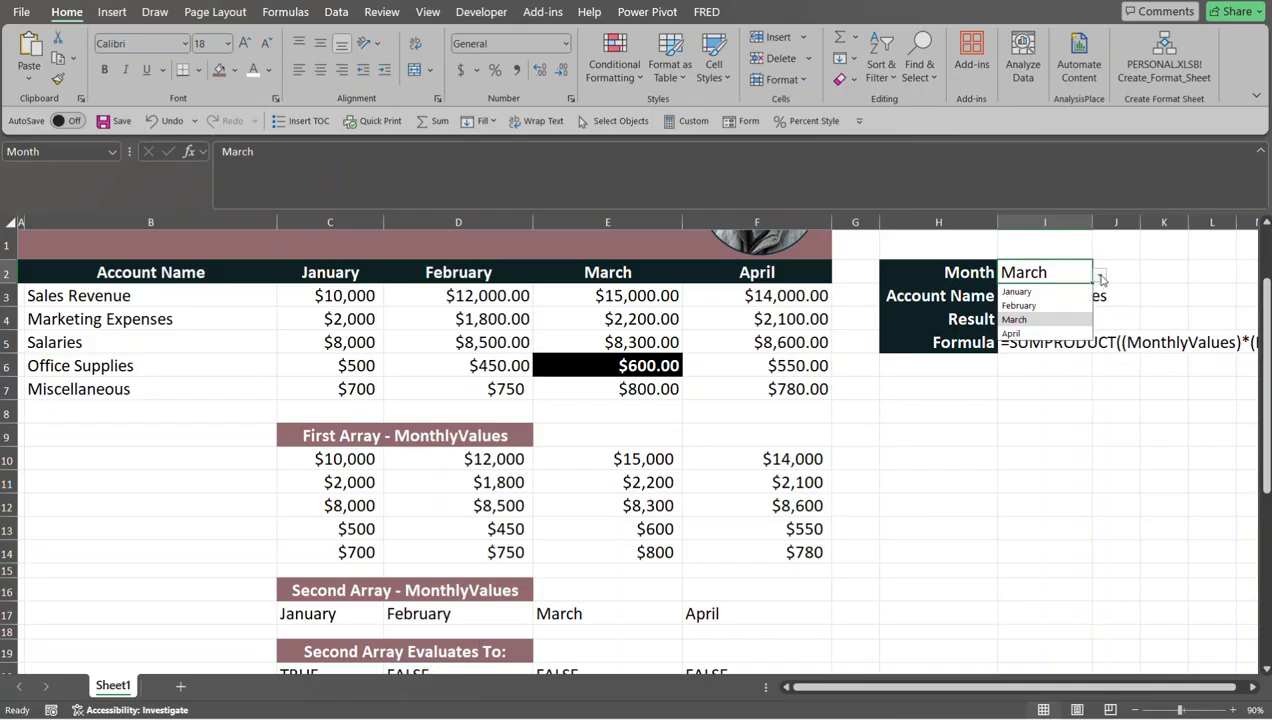
{"action": "left_click", "coordinate": [1052, 291]}
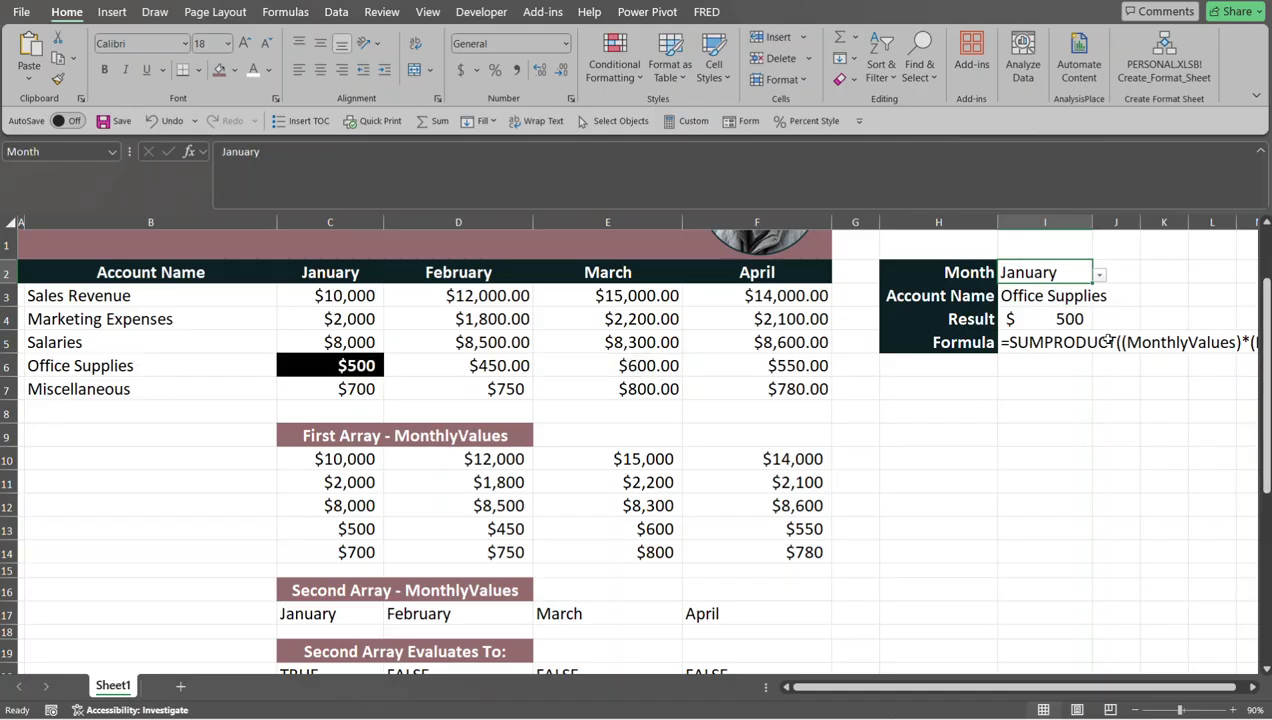
{"action": "left_click", "coordinate": [1062, 316]}
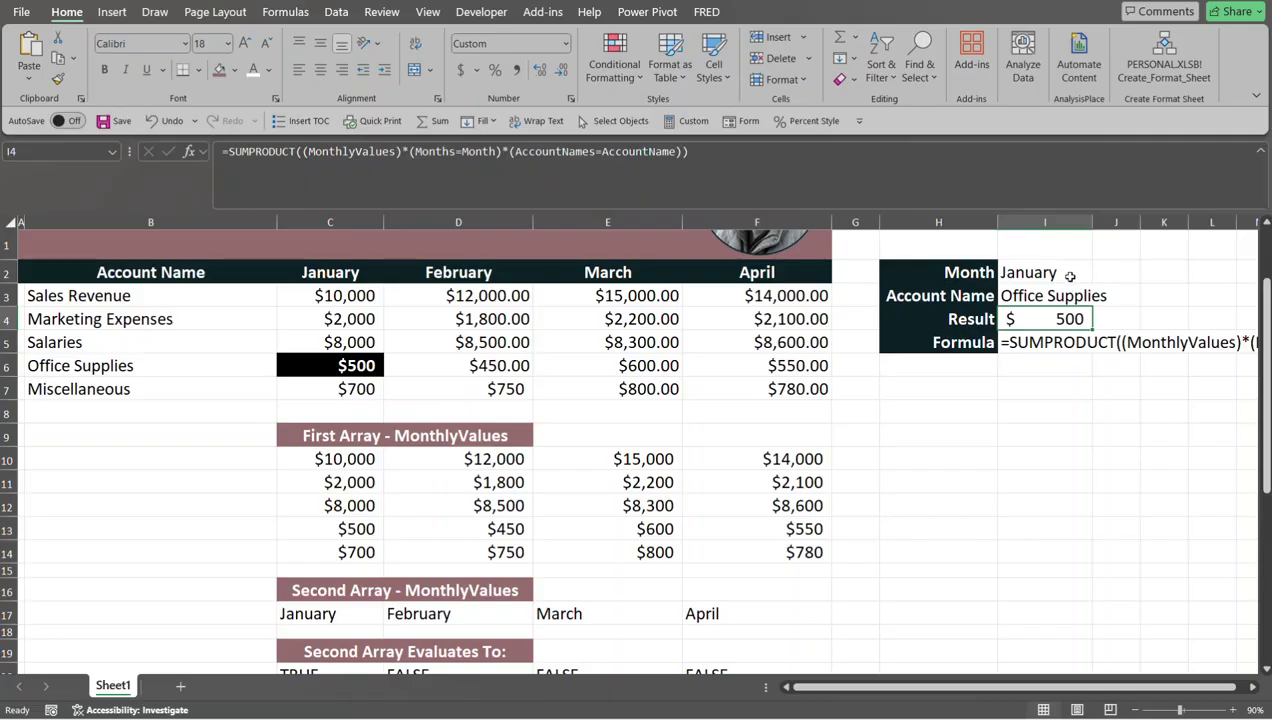
{"action": "left_click", "coordinate": [1072, 296]}
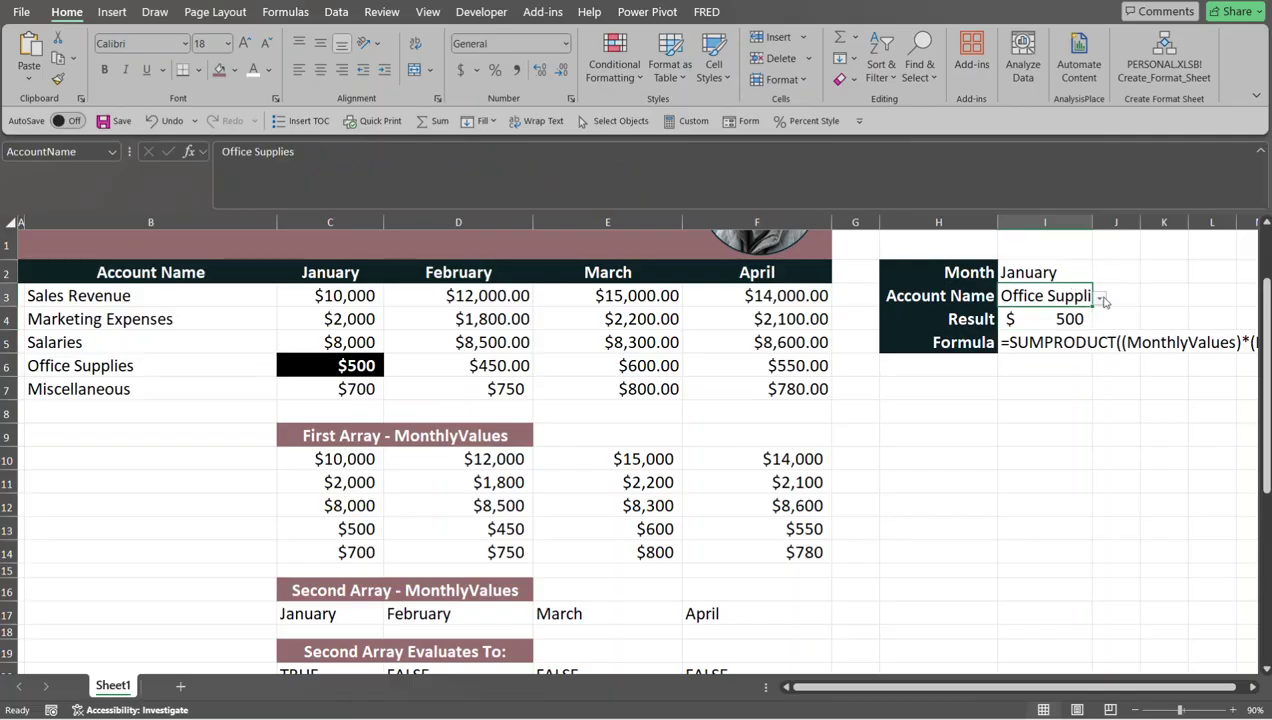
{"action": "left_click", "coordinate": [1099, 297]}
{"action": "left_click", "coordinate": [1030, 371]}
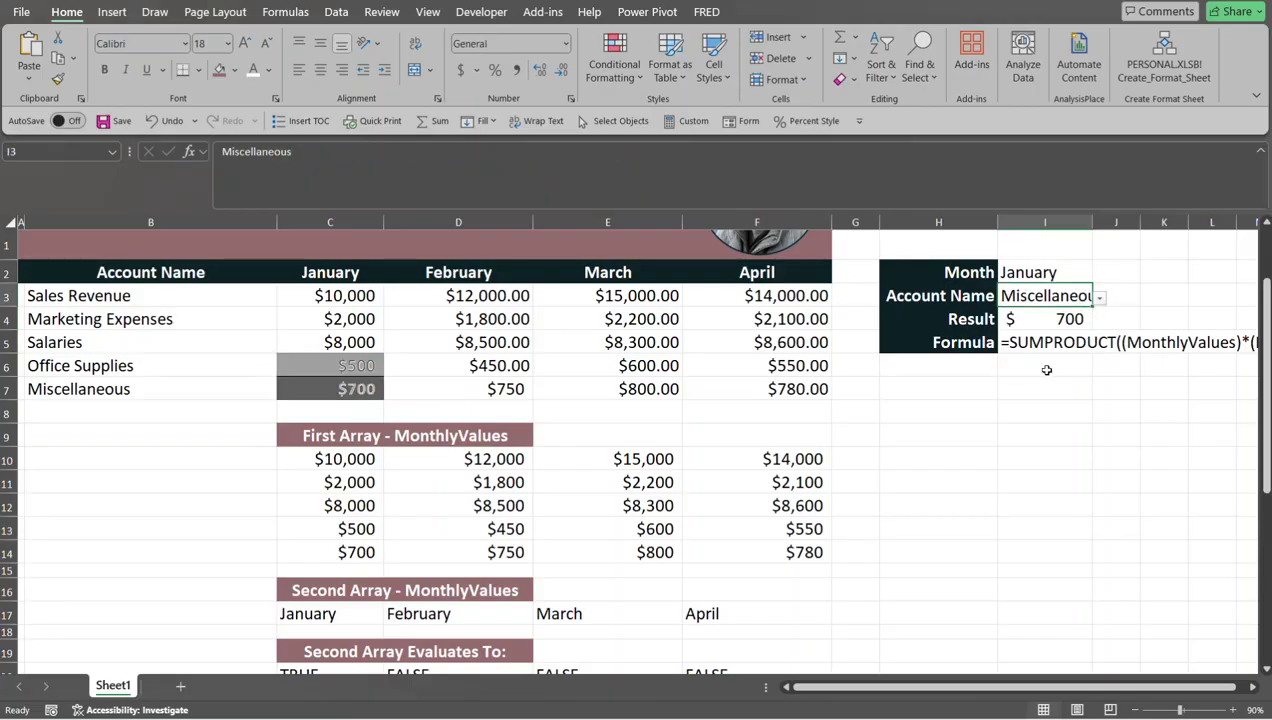
Compare the January and February entries in row 17 with their corresponding second-array evaluations in C20 and D20.
{"action": "left_click_drag", "start_coordinate": [1255, 401], "coordinate": [1255, 426]}
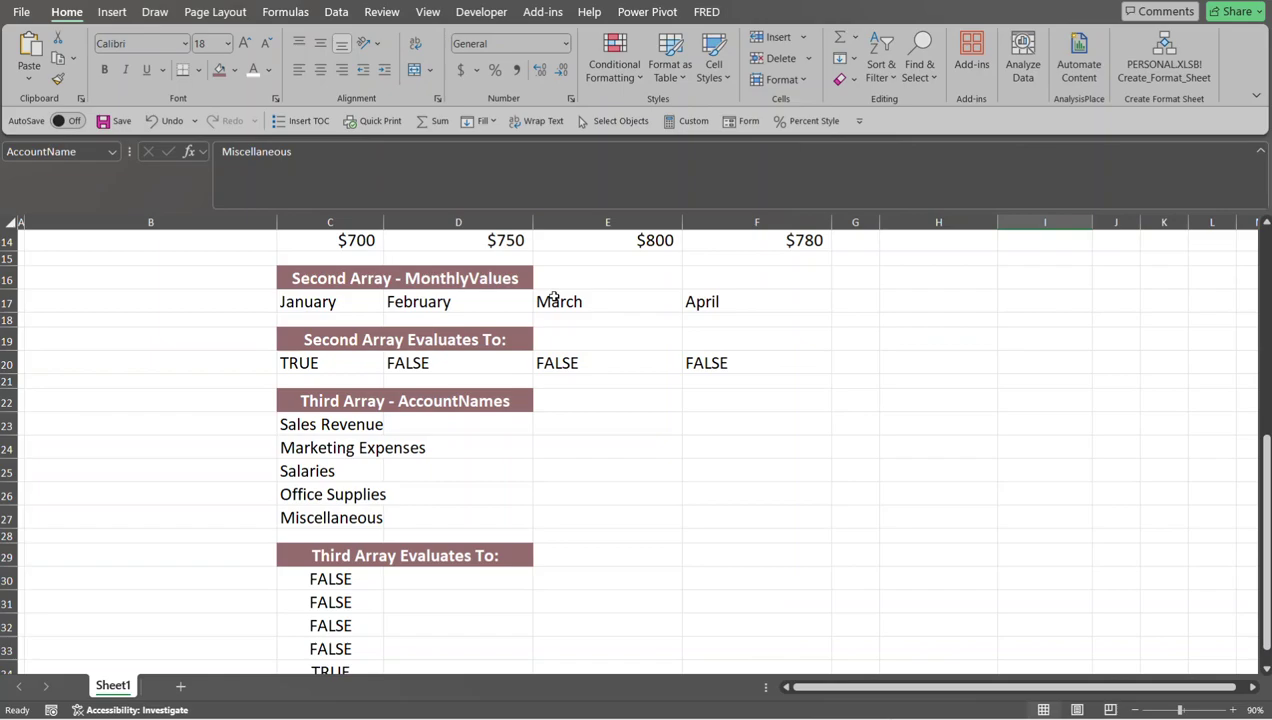
{"action": "left_click_drag", "start_coordinate": [1260, 518], "coordinate": [1260, 365]}
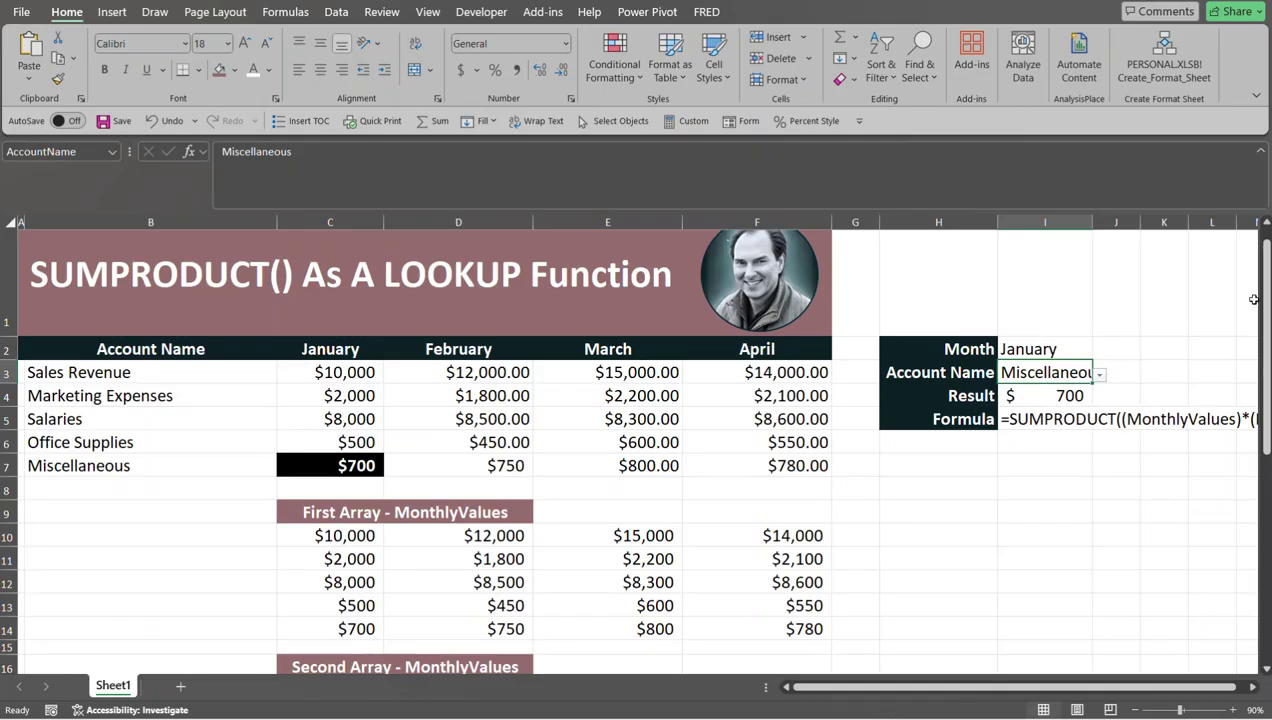
{"action": "left_click_drag", "start_coordinate": [1268, 298], "coordinate": [1262, 310]}
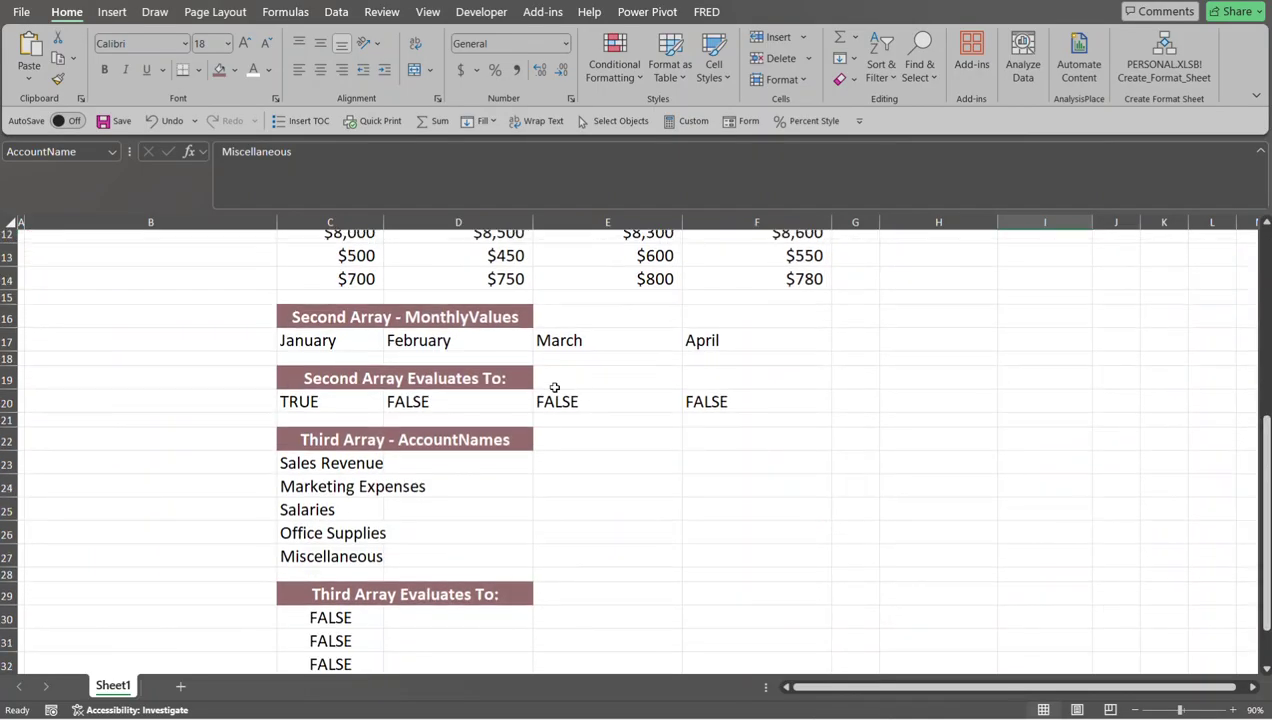
{"action": "left_click", "coordinate": [329, 340]}
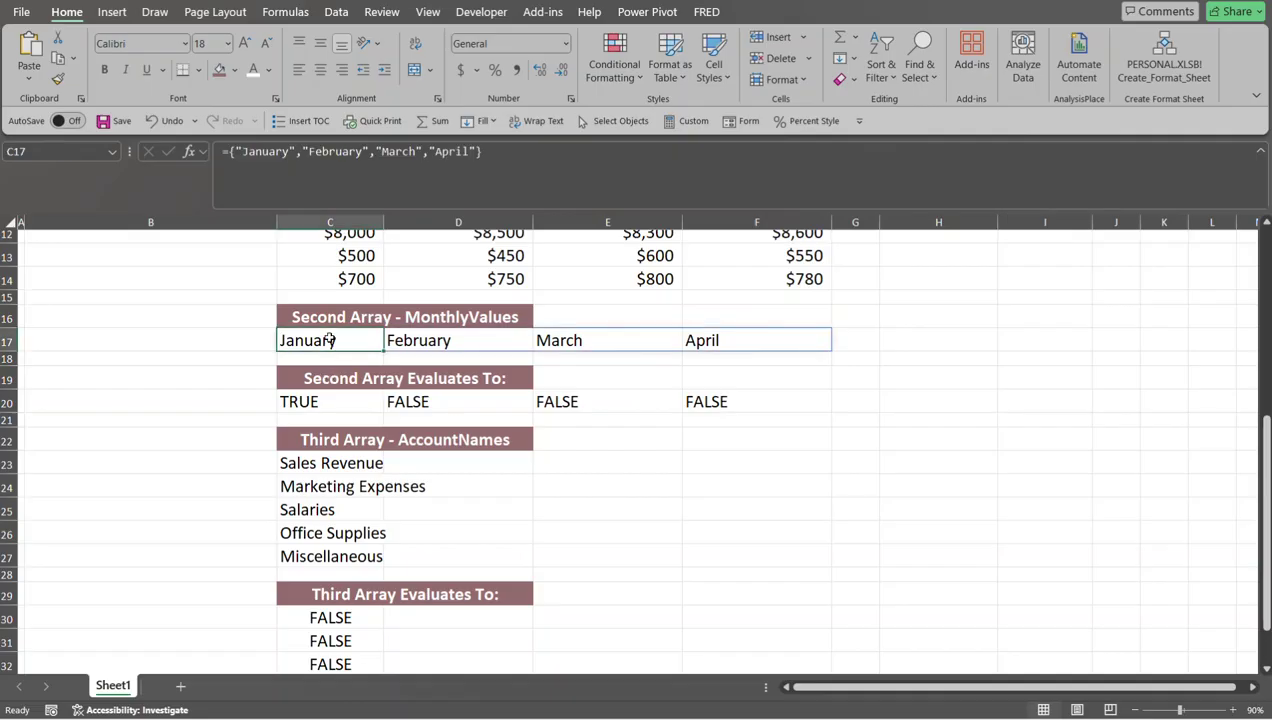
{"action": "left_click", "coordinate": [318, 404]}
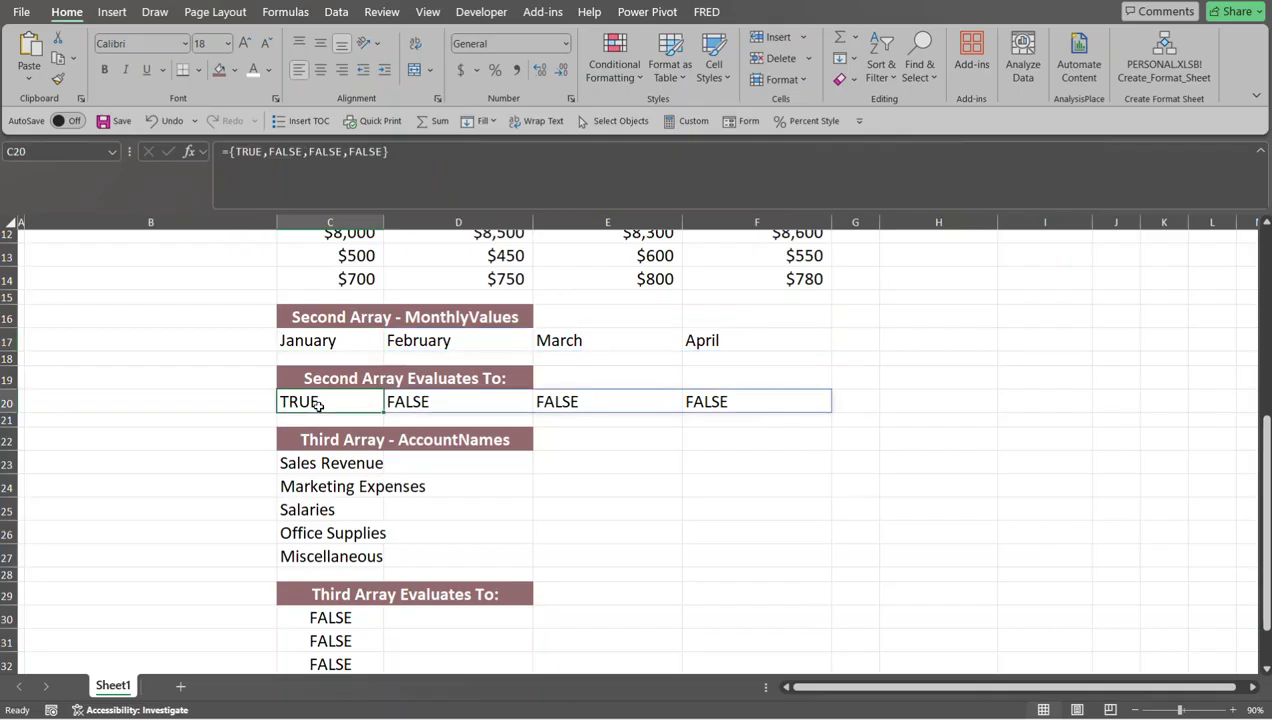
{"action": "left_click", "coordinate": [464, 339]}
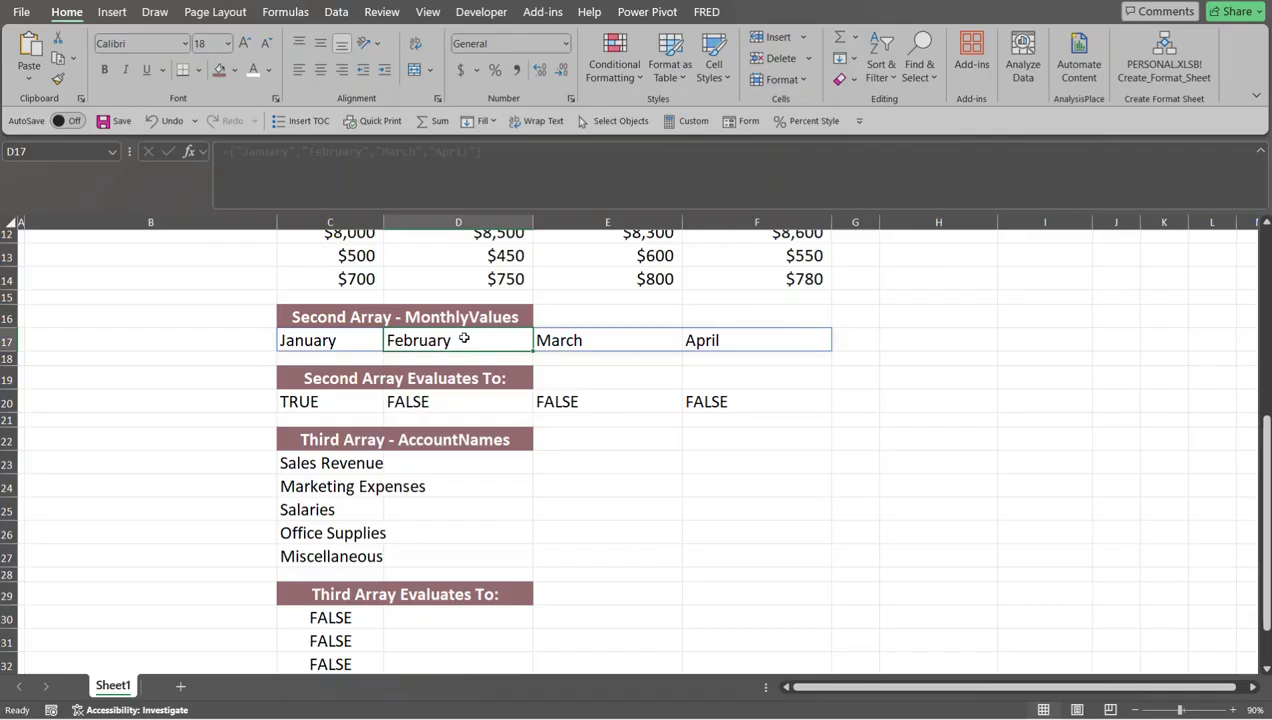
{"action": "left_click", "coordinate": [425, 408]}
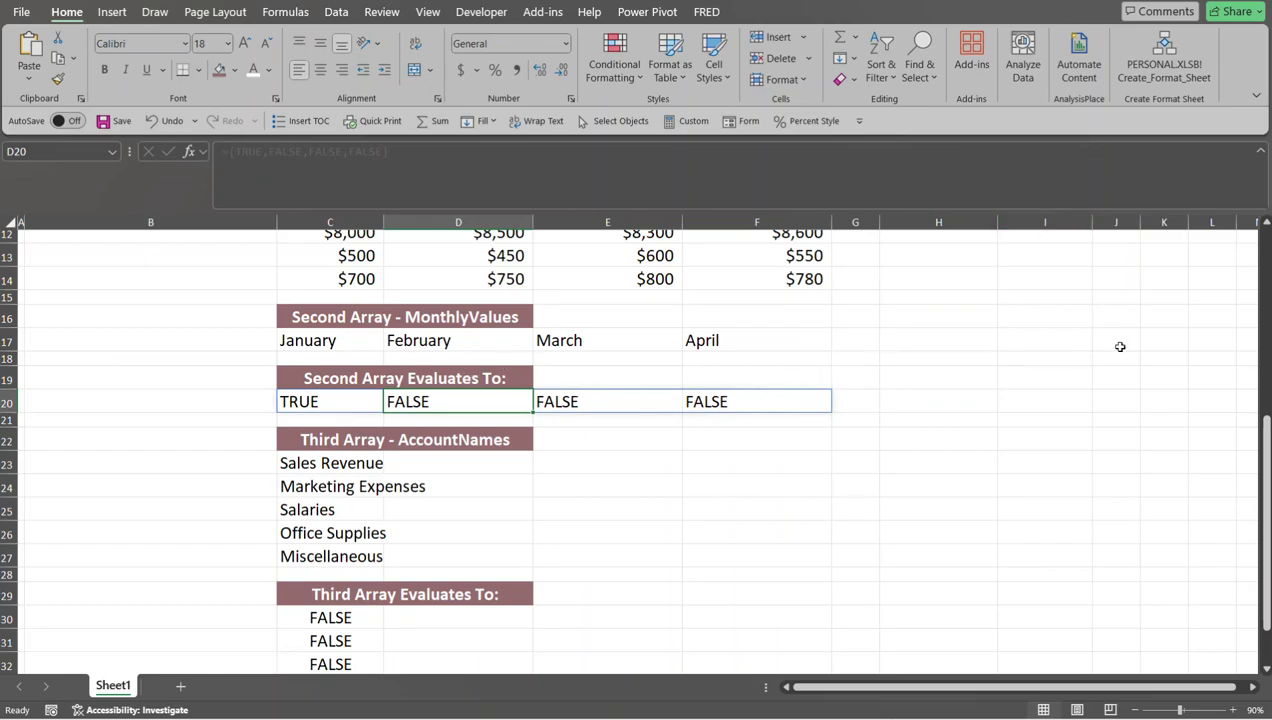
Examine the AccountNames=AccountName comparison and both of its names in the Result formula, leaving the formula unedited.
{"action": "left_click_drag", "start_coordinate": [1266, 528], "coordinate": [1266, 352]}
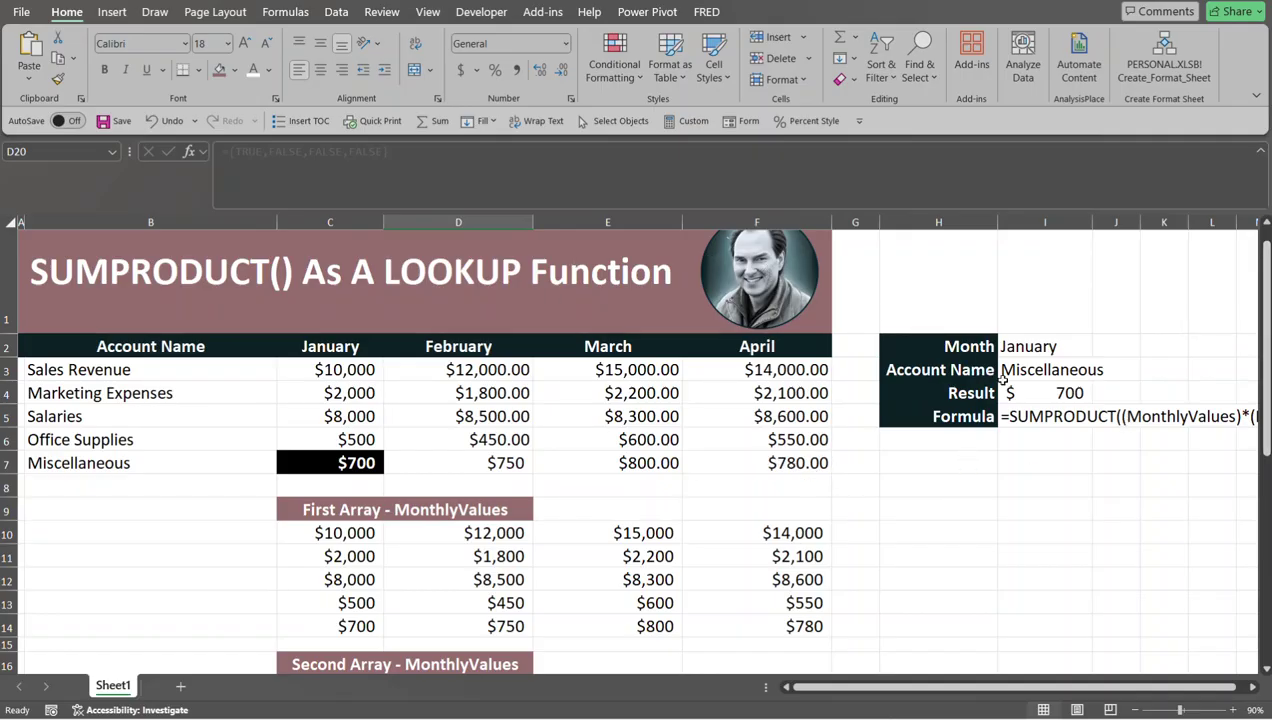
{"action": "left_click", "coordinate": [1015, 385]}
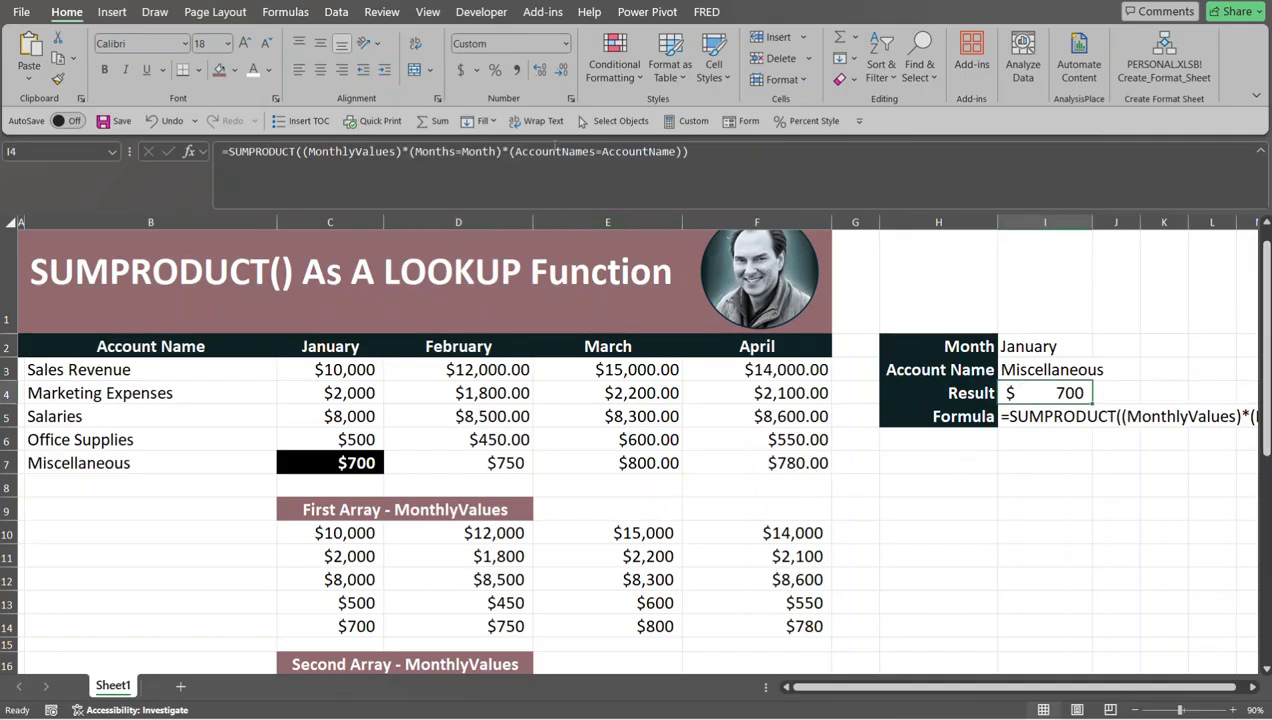
{"action": "left_click_drag", "start_coordinate": [513, 151], "coordinate": [597, 151]}
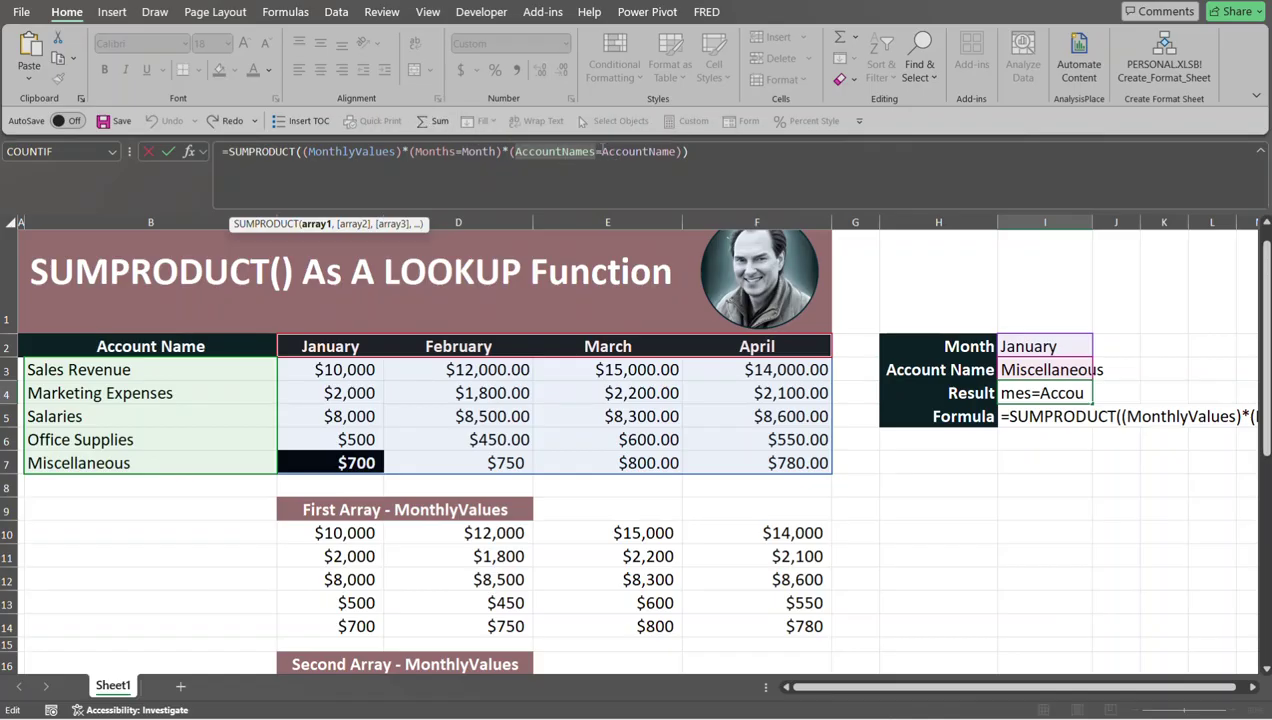
{"action": "left_click", "coordinate": [601, 151]}
{"action": "left_click_drag", "start_coordinate": [602, 151], "coordinate": [679, 150]}
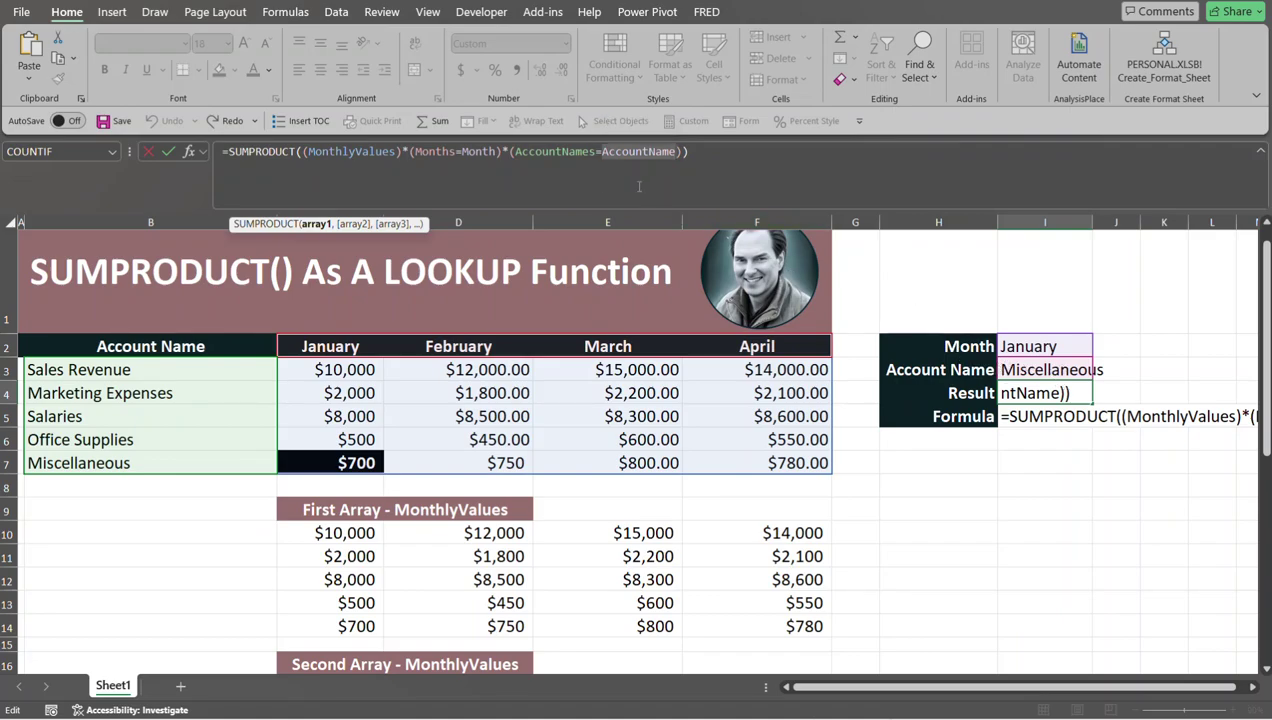
{"action": "left_click_drag", "start_coordinate": [512, 157], "coordinate": [678, 154]}
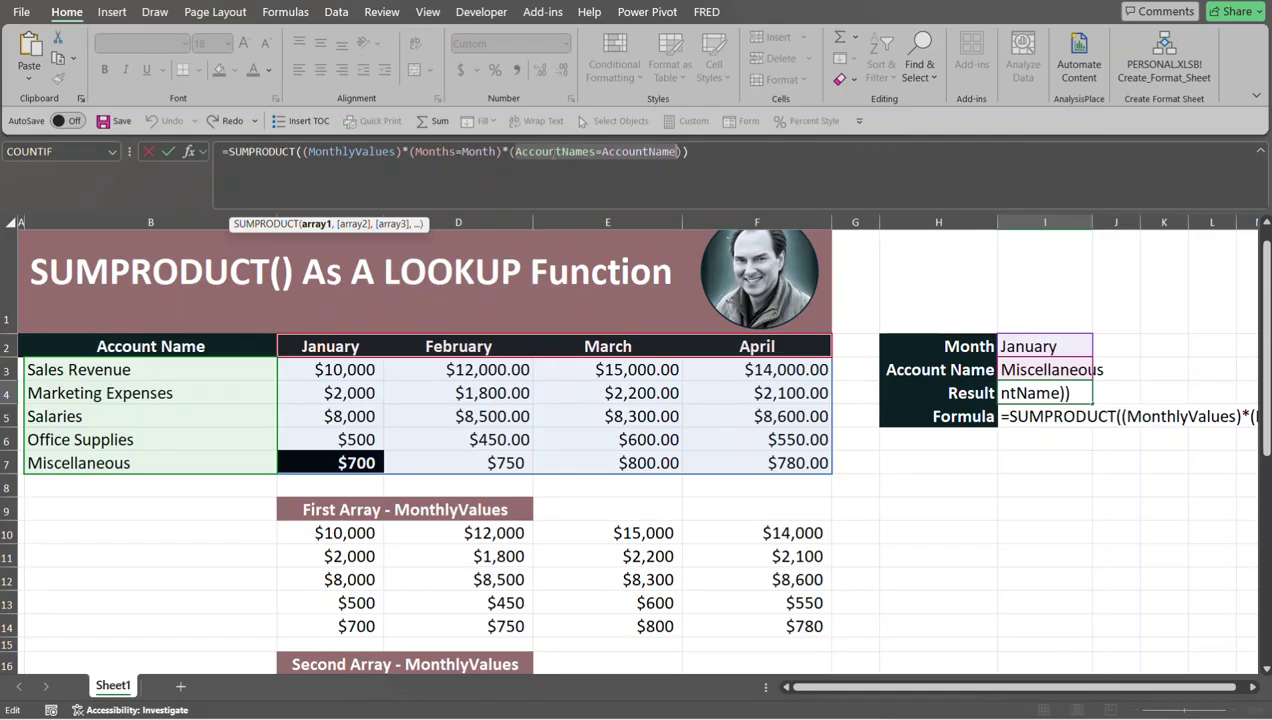
{"action": "key", "text": "ctrl+Return"}
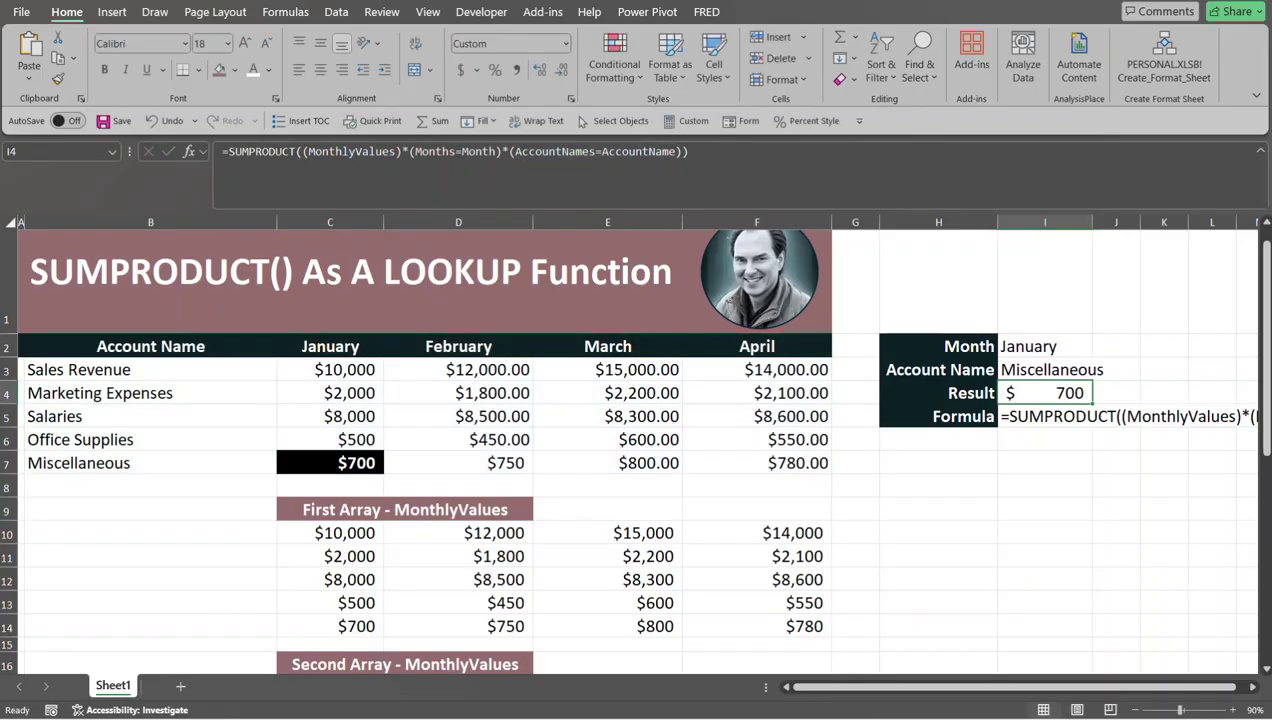
Inspect the third array's account names from C23 and compare them with its evaluated values in C30 through C34.
{"action": "left_click_drag", "start_coordinate": [1266, 258], "coordinate": [1248, 478]}
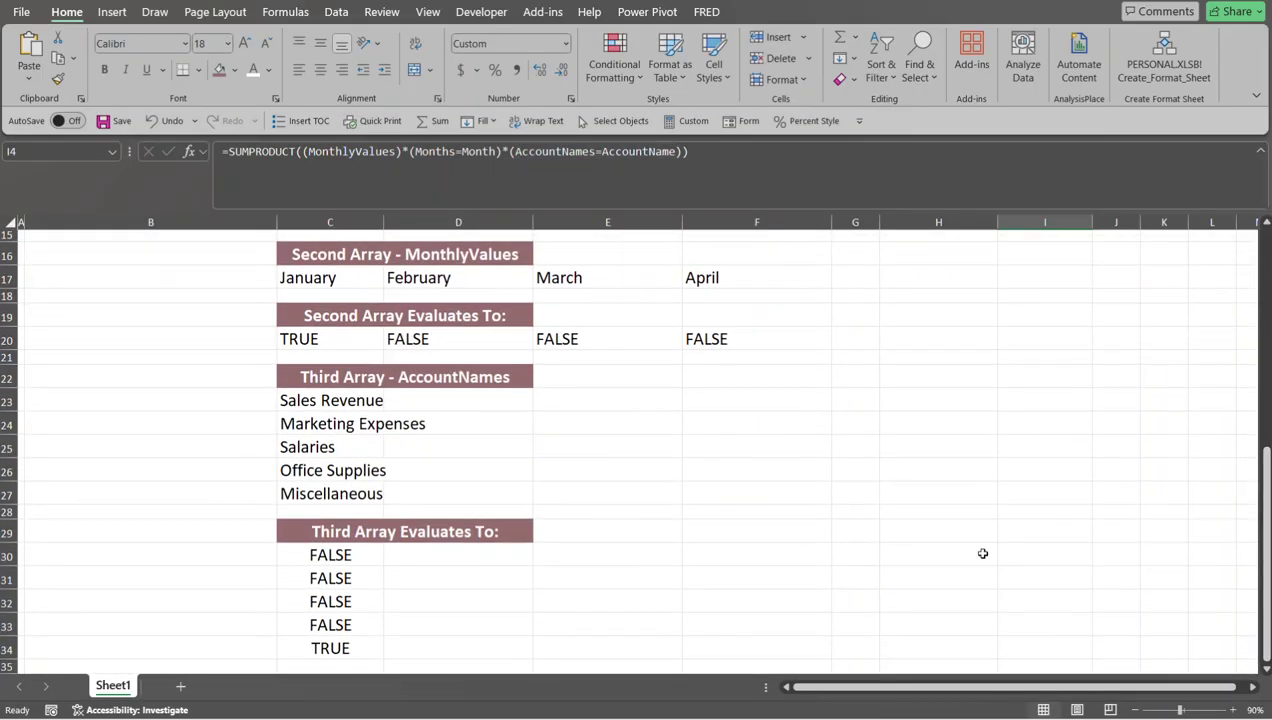
{"action": "left_click", "coordinate": [350, 555]}
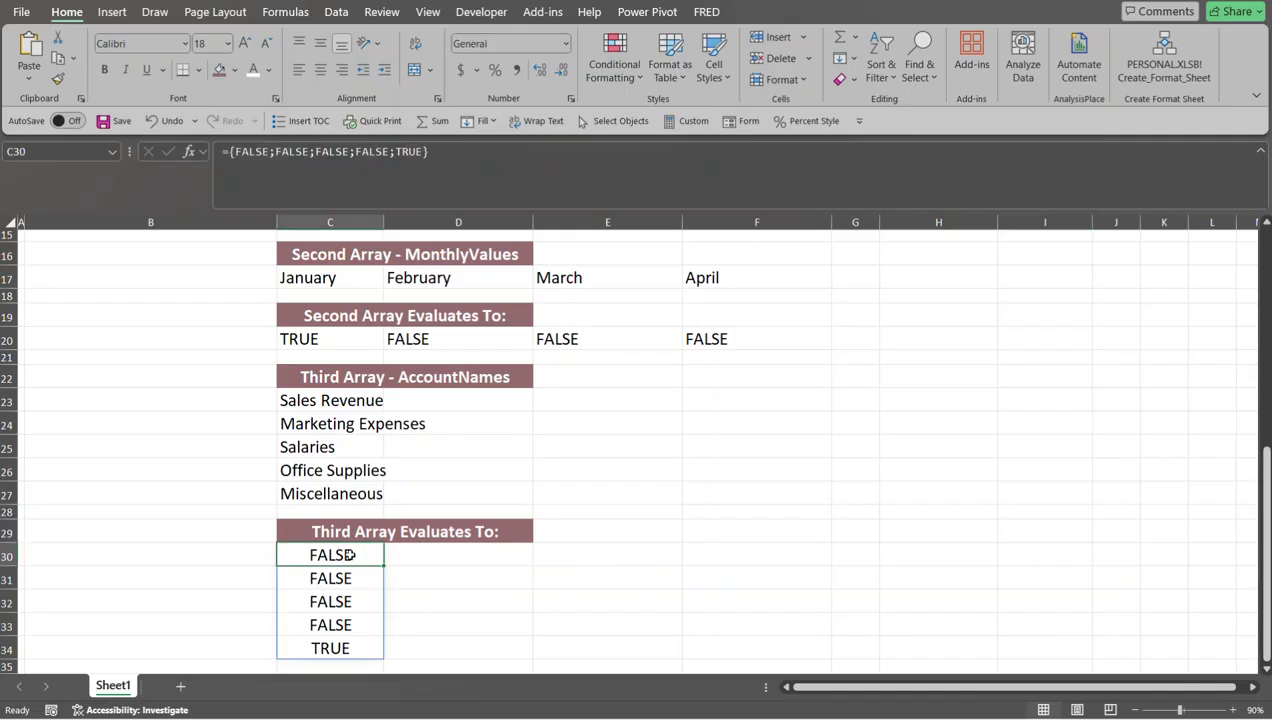
{"action": "left_click", "coordinate": [371, 401]}
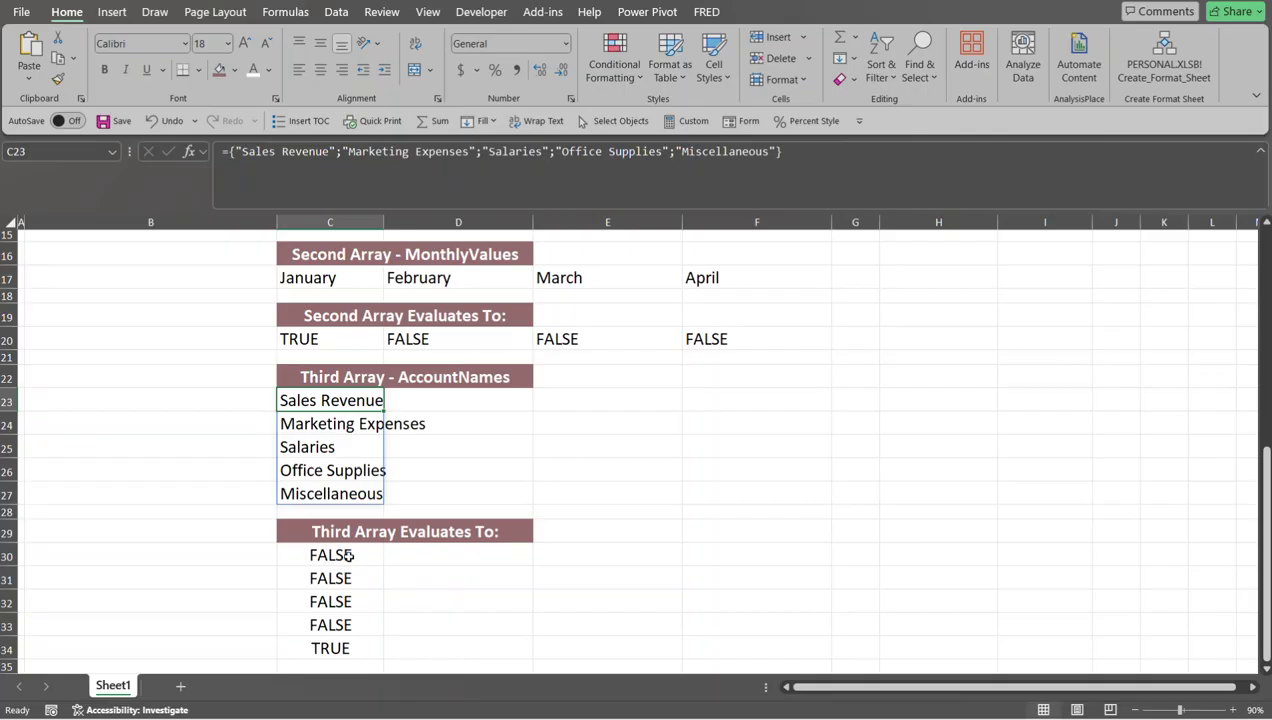
{"action": "left_click", "coordinate": [347, 648]}
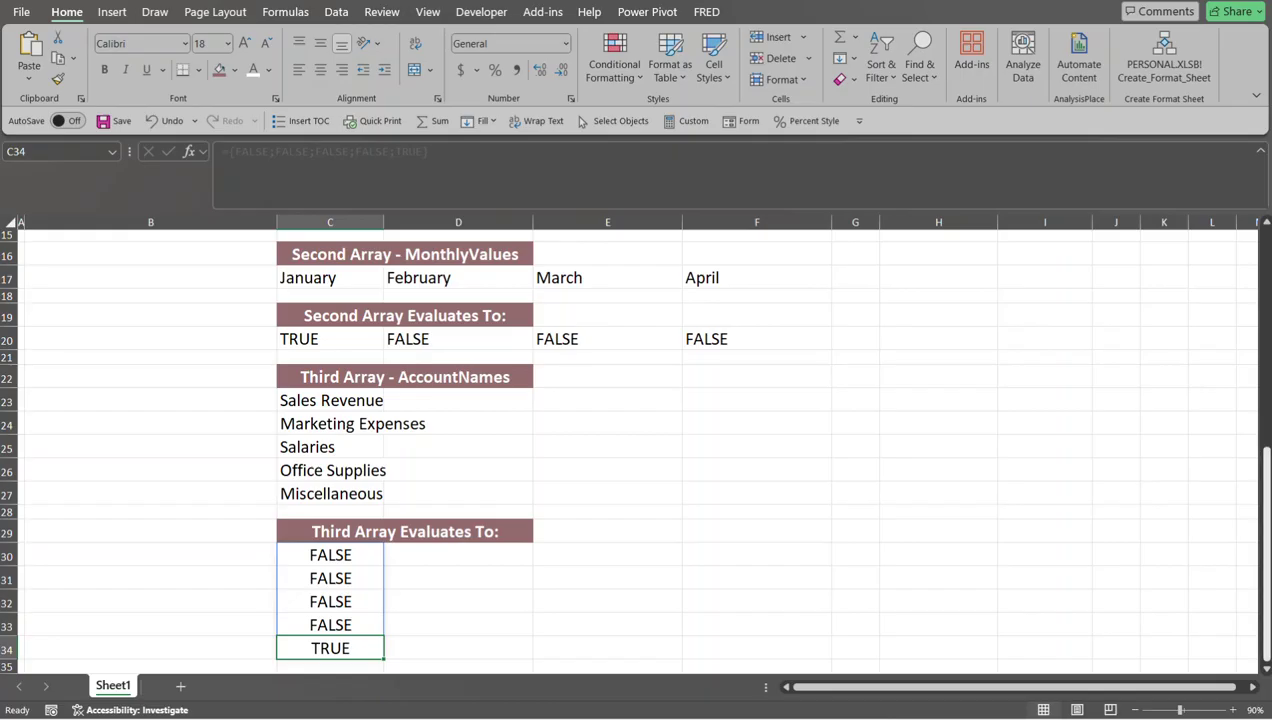
Evaluate the entire product expression inside the Result formula's SUMPRODUCT, copy the evaluated array, and cancel the edit.
{"action": "left_click_drag", "start_coordinate": [1268, 551], "coordinate": [1268, 332]}
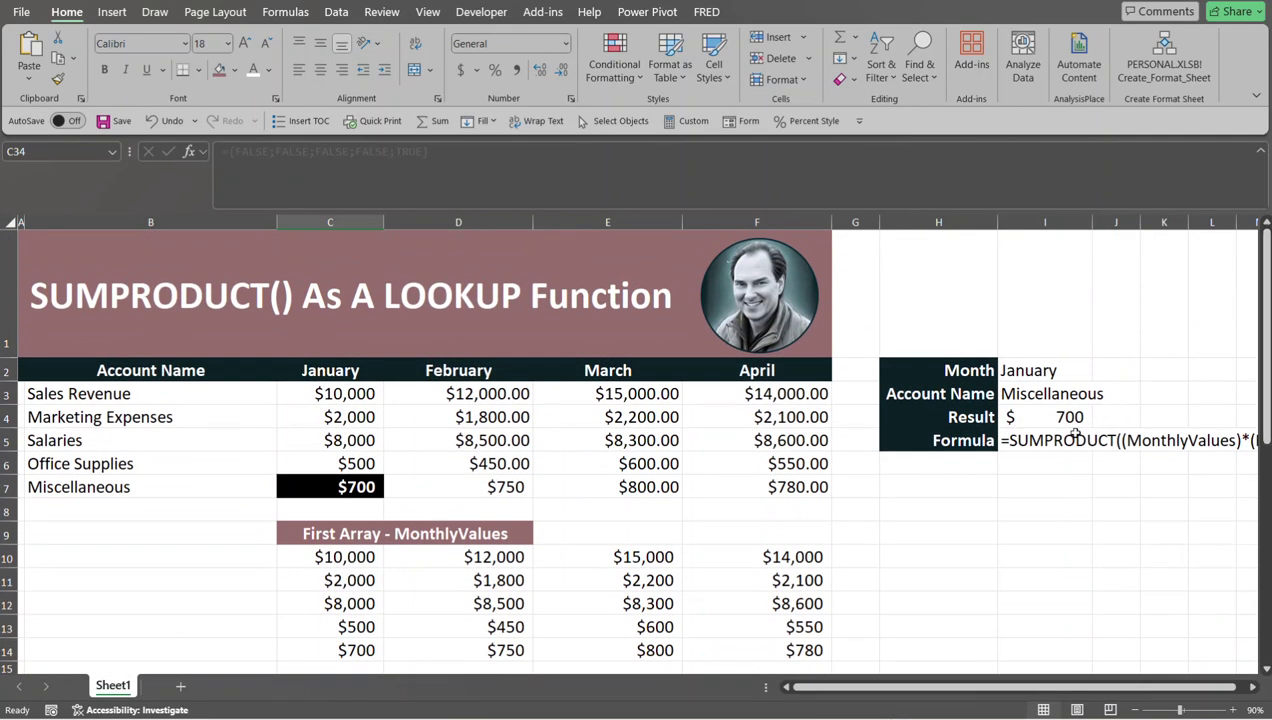
{"action": "left_click", "coordinate": [1022, 419]}
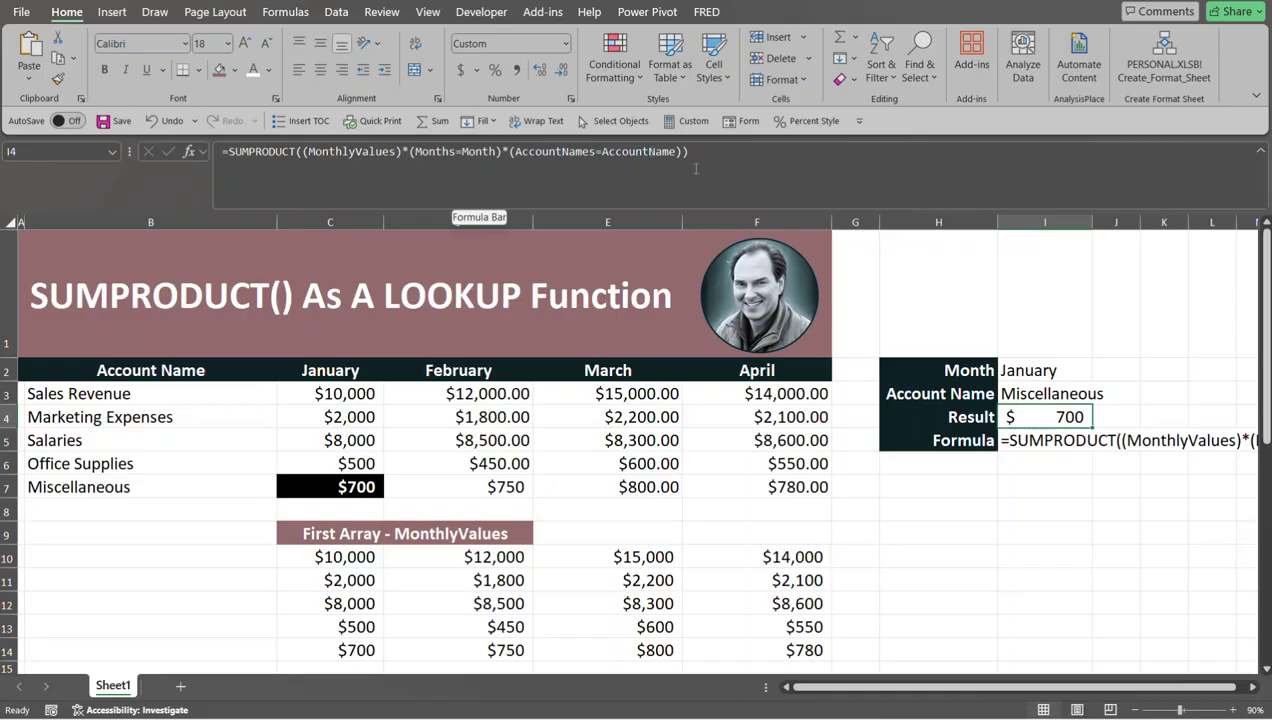
{"action": "left_click", "coordinate": [305, 152]}
{"action": "left_click_drag", "start_coordinate": [309, 152], "coordinate": [685, 153]}
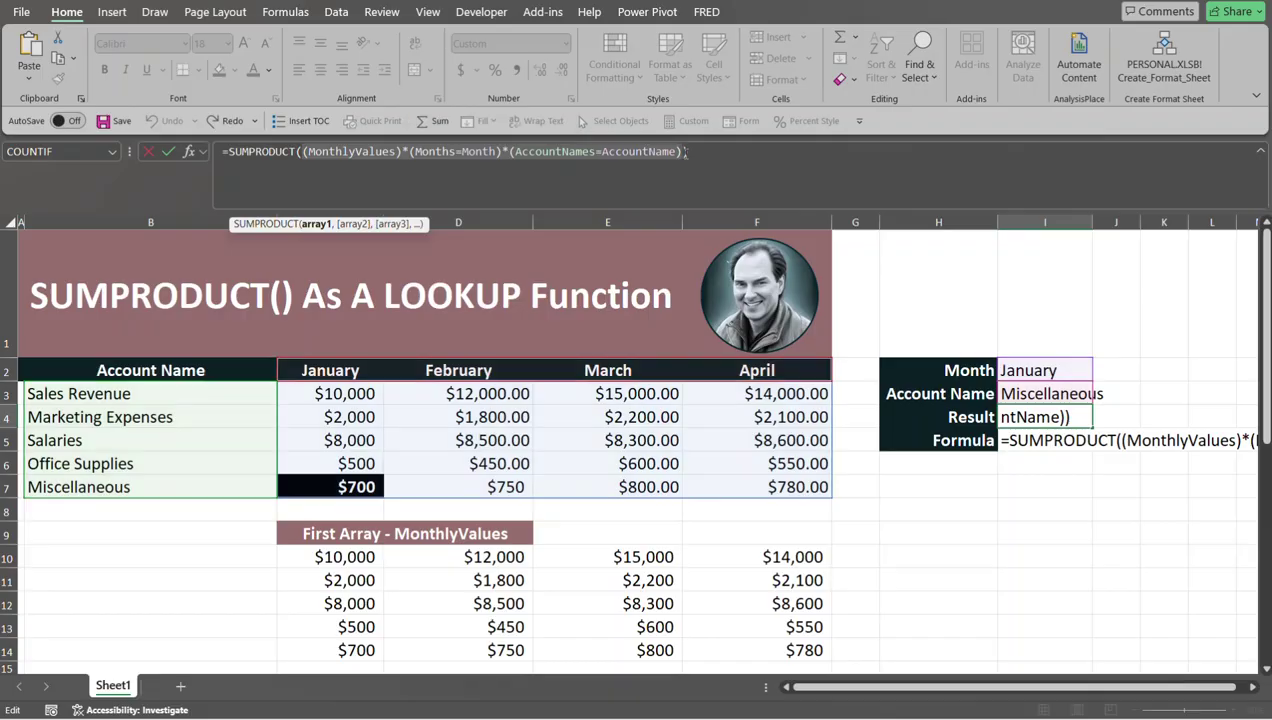
{"action": "key", "text": "F9"}
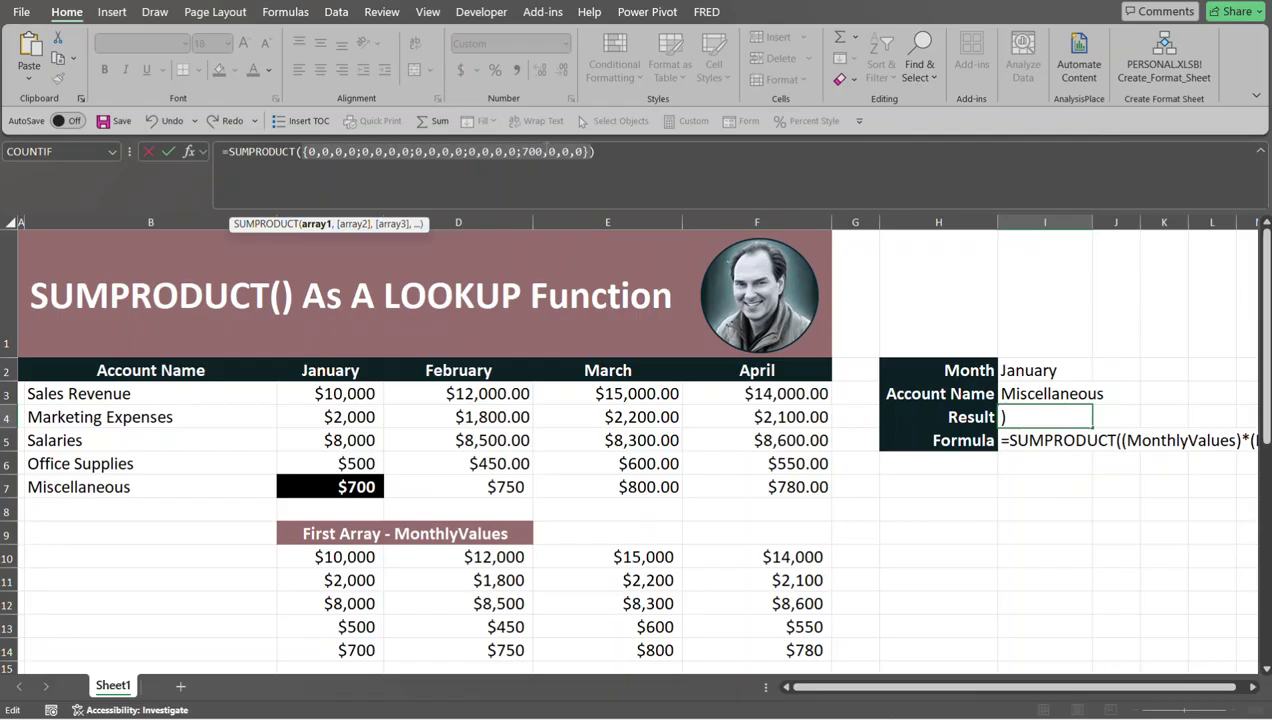
{"action": "key", "text": "ctrl+Return"}
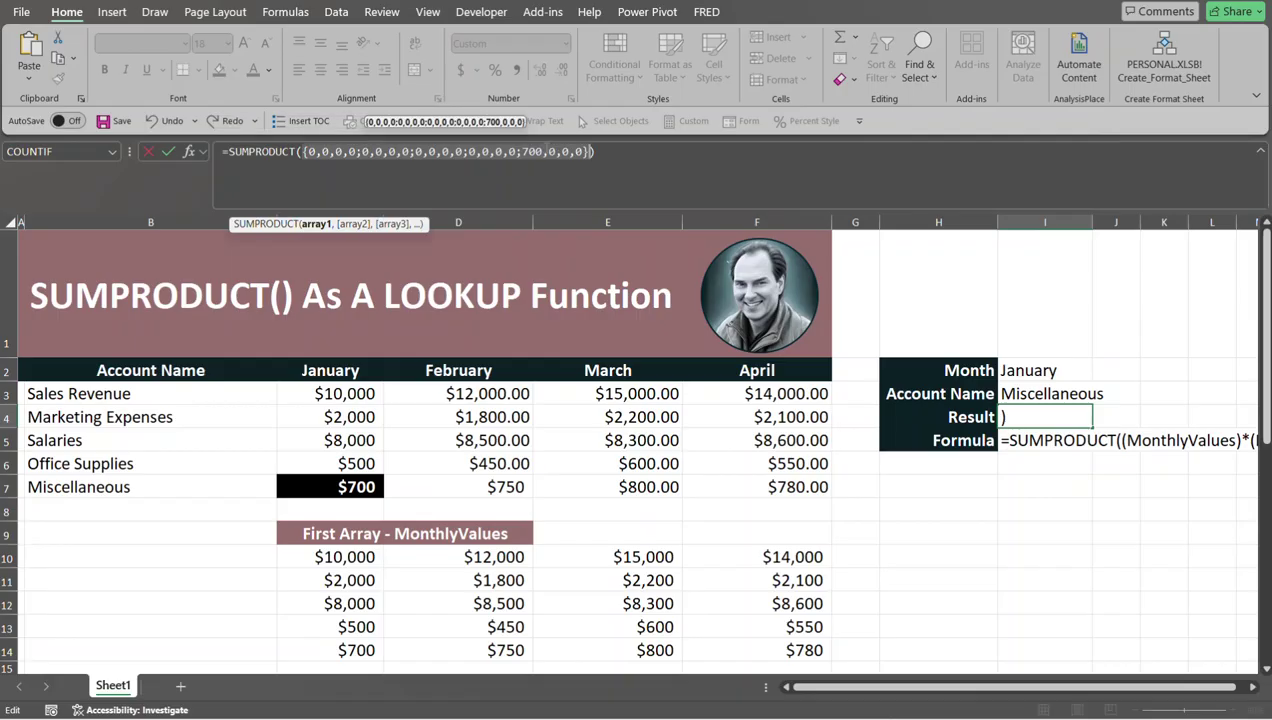
Enter the copied array in H10 as ={0,0,0,0;0,0,0,0;0,0,0,0;0,0,0,0;700,0,0,0} so it spills beside the first array.
{"action": "left_click_drag", "start_coordinate": [1266, 318], "coordinate": [1266, 372]}
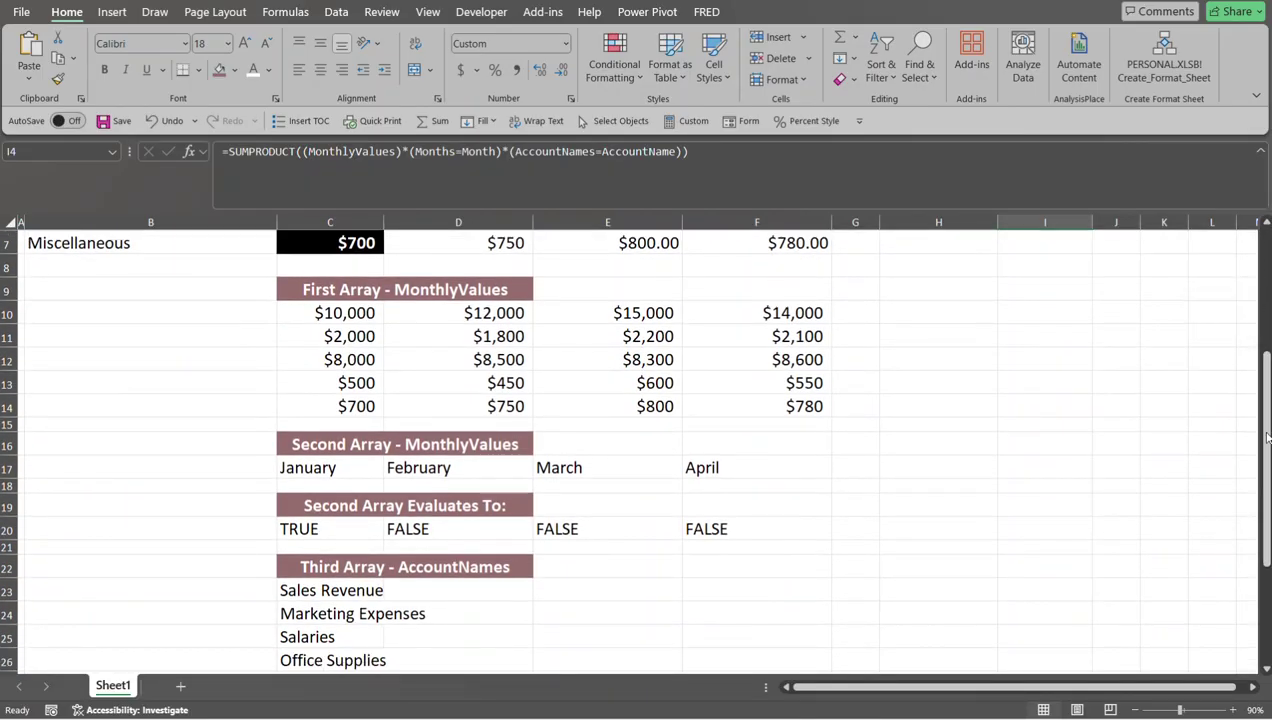
{"action": "left_click", "coordinate": [892, 310]}
{"action": "type", "text": "="}
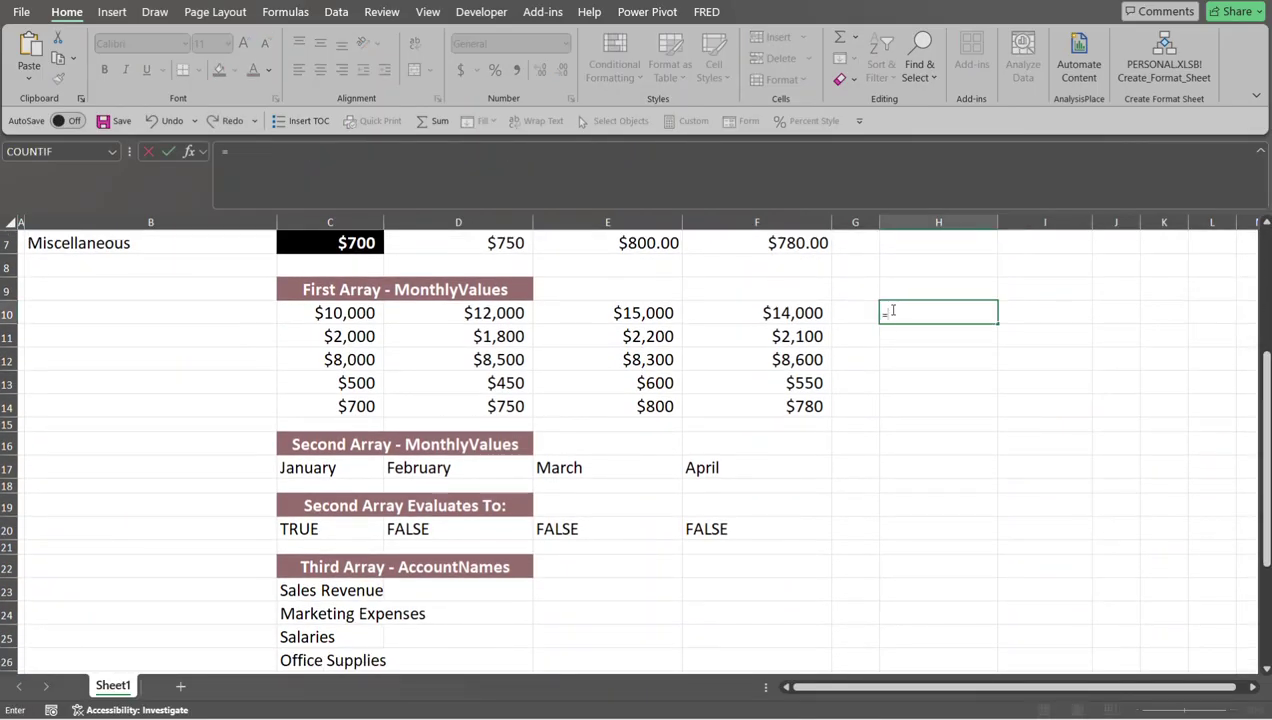
{"action": "type", "text": "{0,0,0,0;0,0,0,0;0,0,0,0;0,0,0,0;700,0,0,0}"}
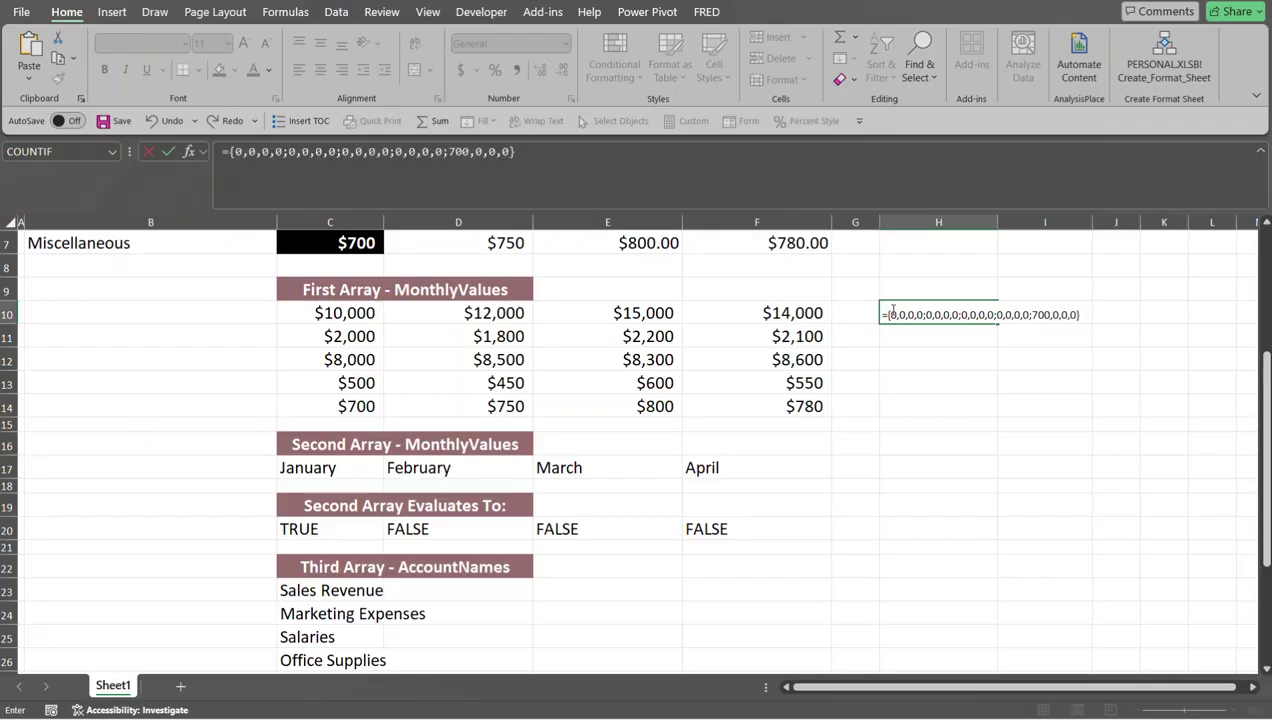
{"action": "key", "text": "Return"}
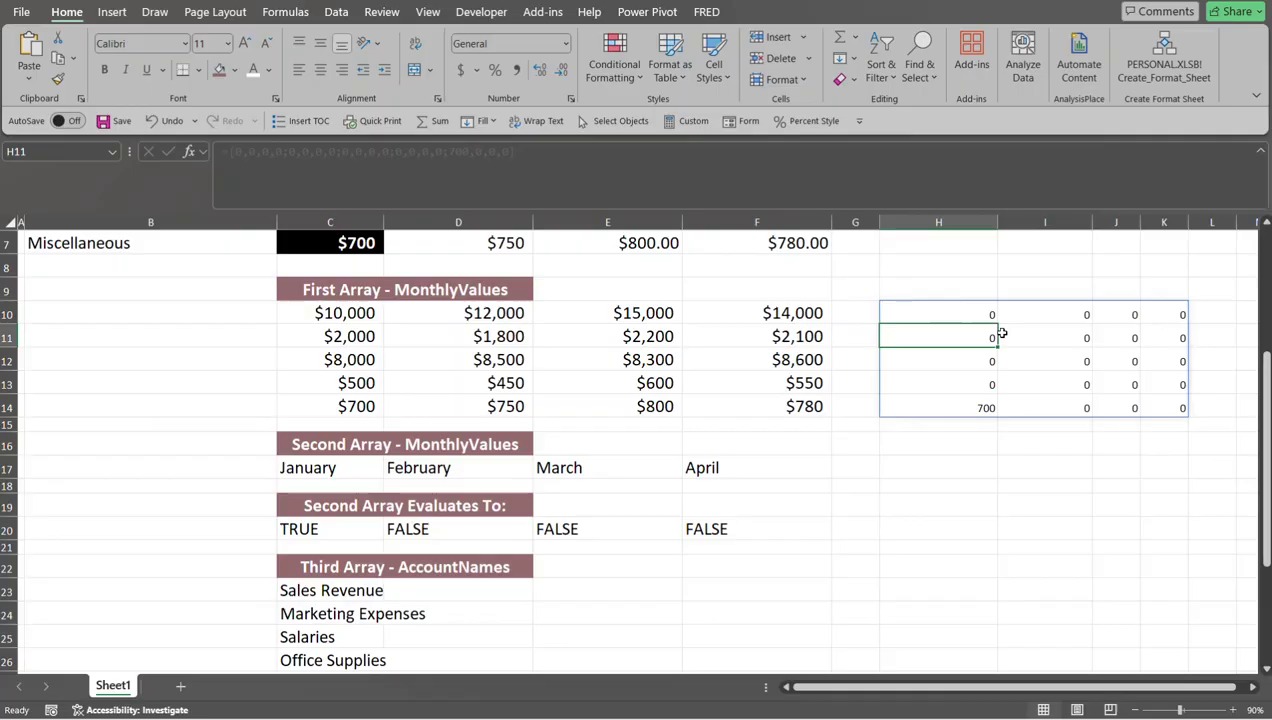
Compare the first value of the First Array in C10 with the January Sales Revenue source value in C3.
{"action": "left_click_drag", "start_coordinate": [1266, 405], "coordinate": [1266, 340]}
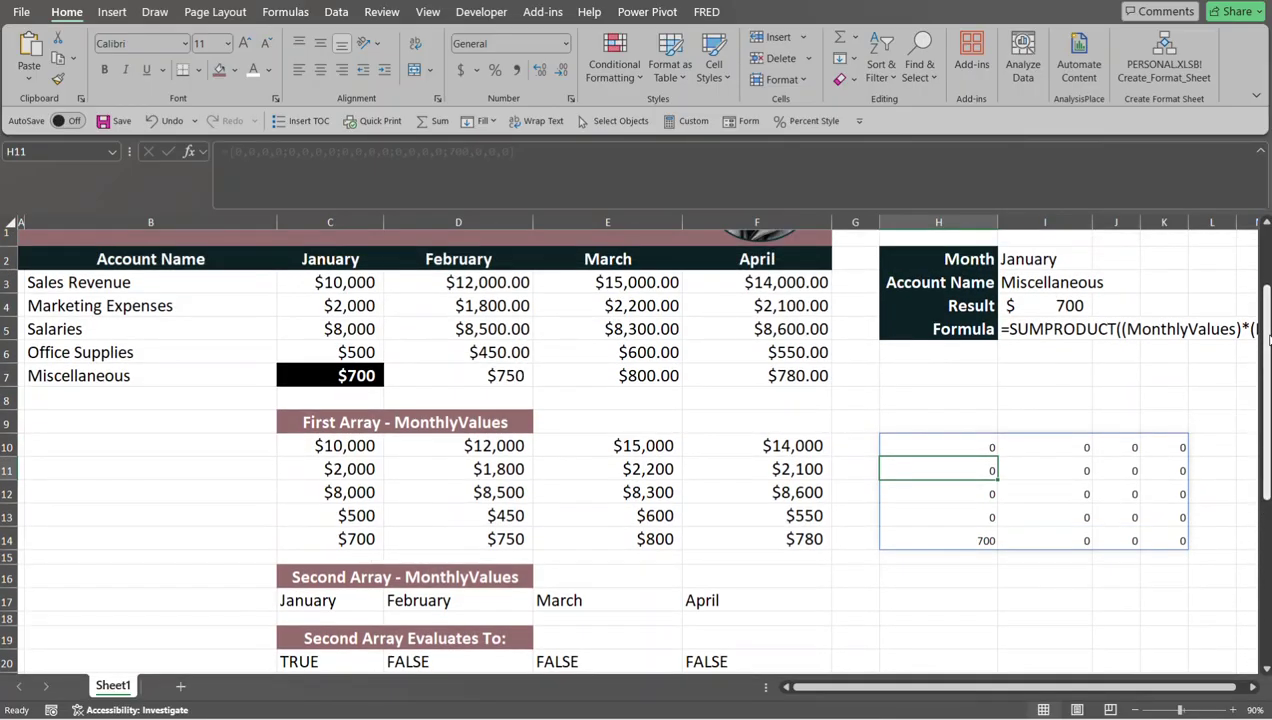
{"action": "left_click", "coordinate": [363, 447]}
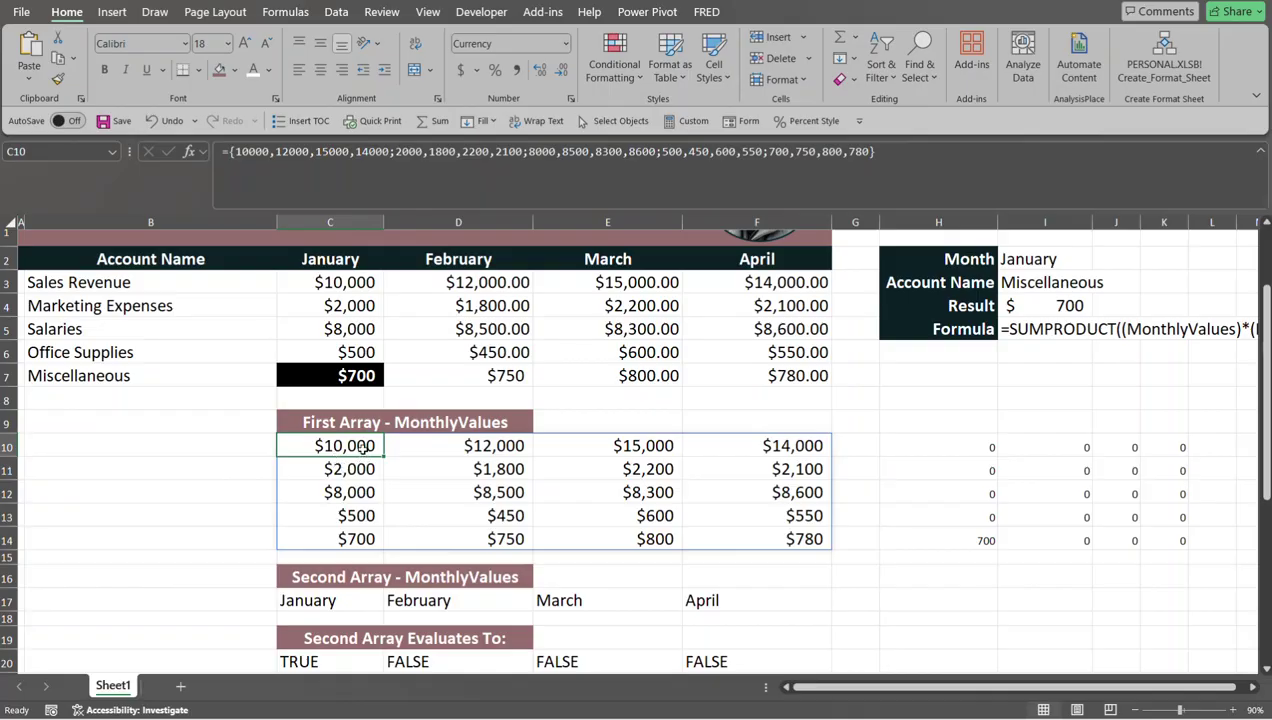
{"action": "left_click", "coordinate": [342, 283]}
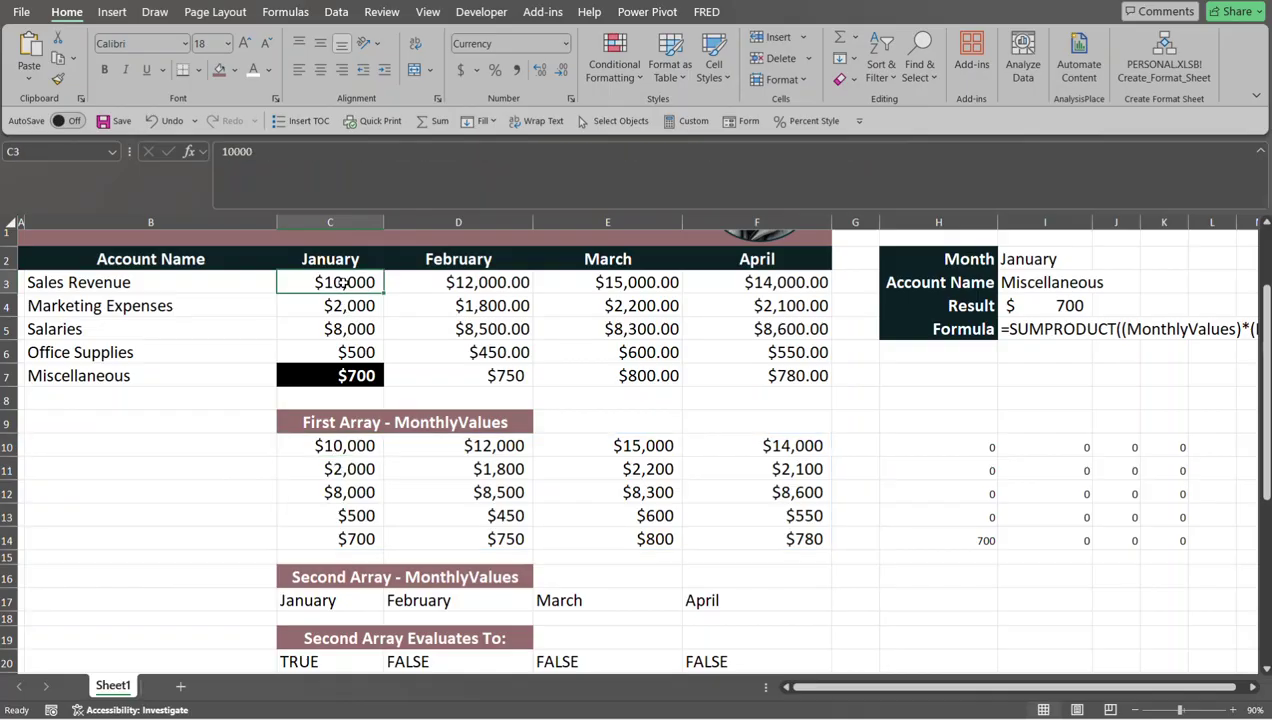
Compare the January and February Sales Revenue values in C10 and D10 with their counterparts in the multiplied array at H10 and I10.
{"action": "left_click", "coordinate": [189, 281]}
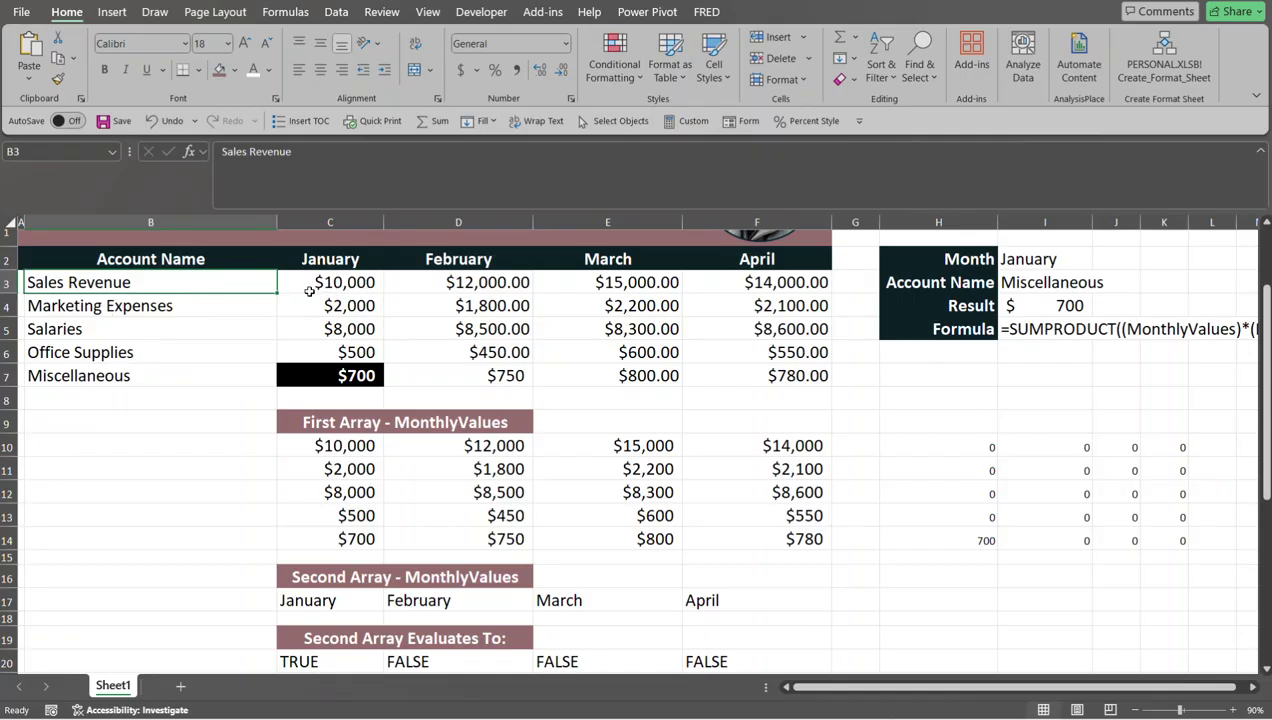
{"action": "left_click", "coordinate": [352, 446]}
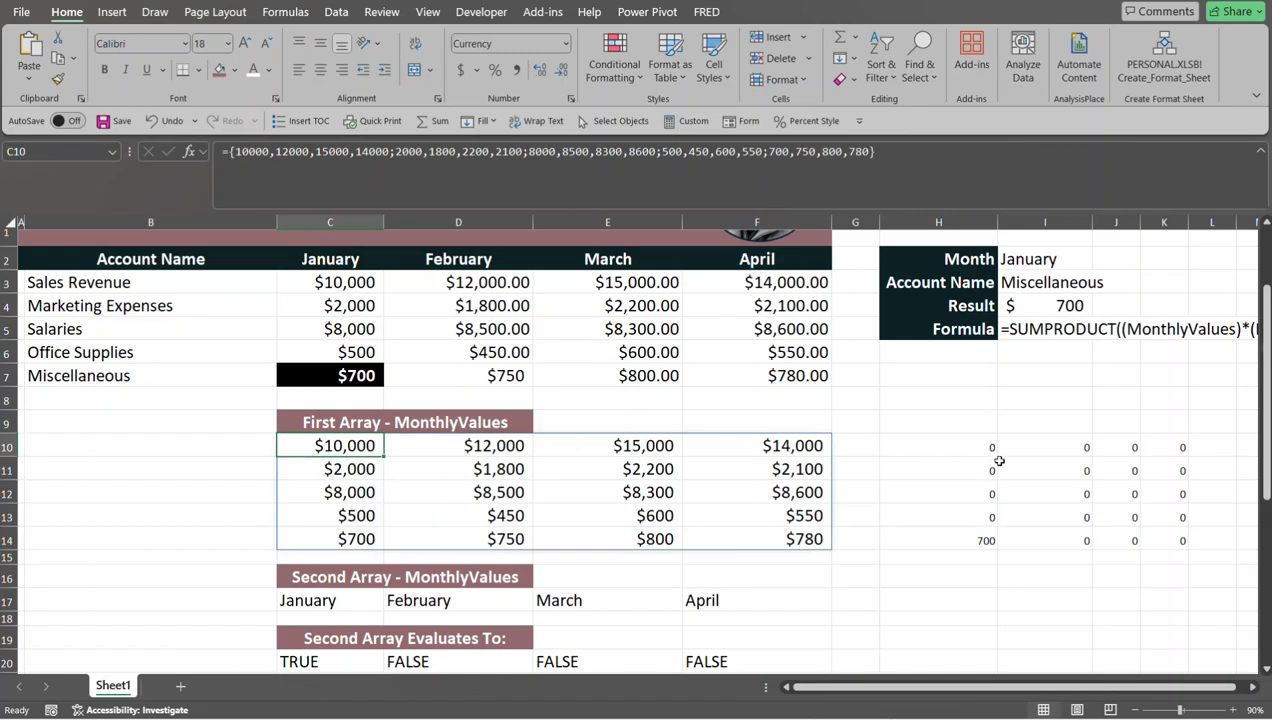
{"action": "left_click", "coordinate": [984, 443]}
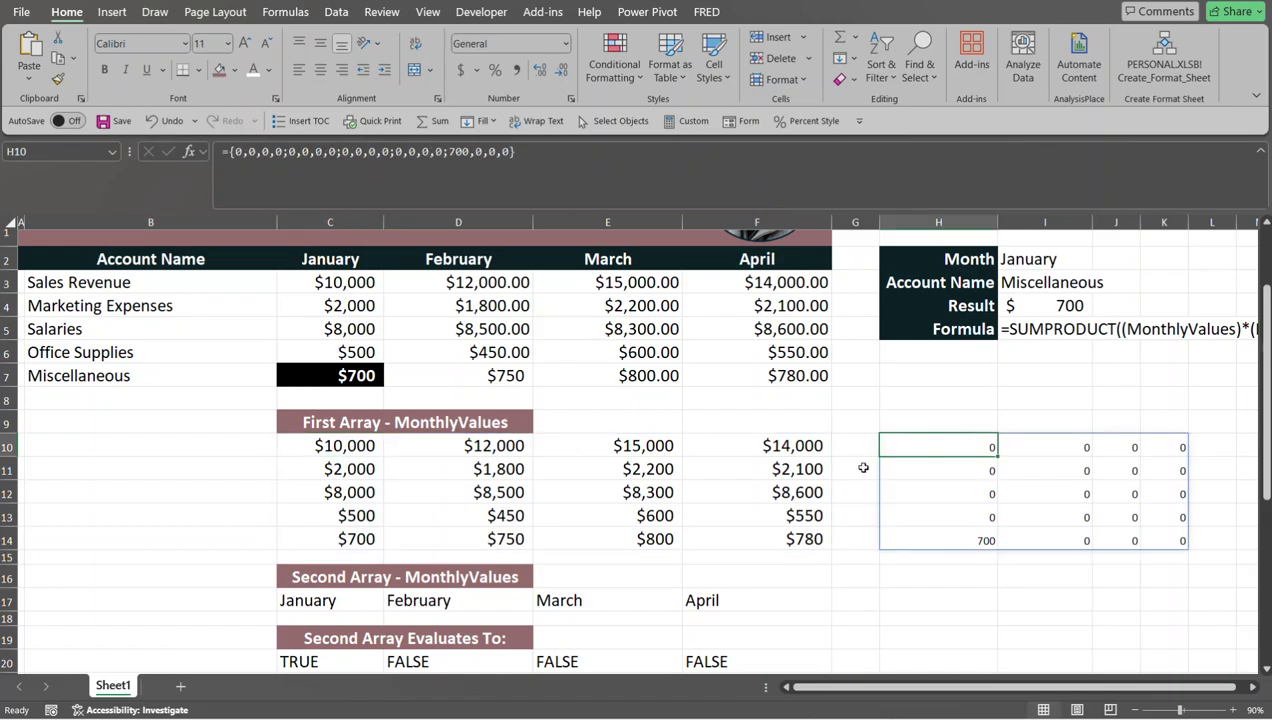
{"action": "left_click", "coordinate": [435, 440]}
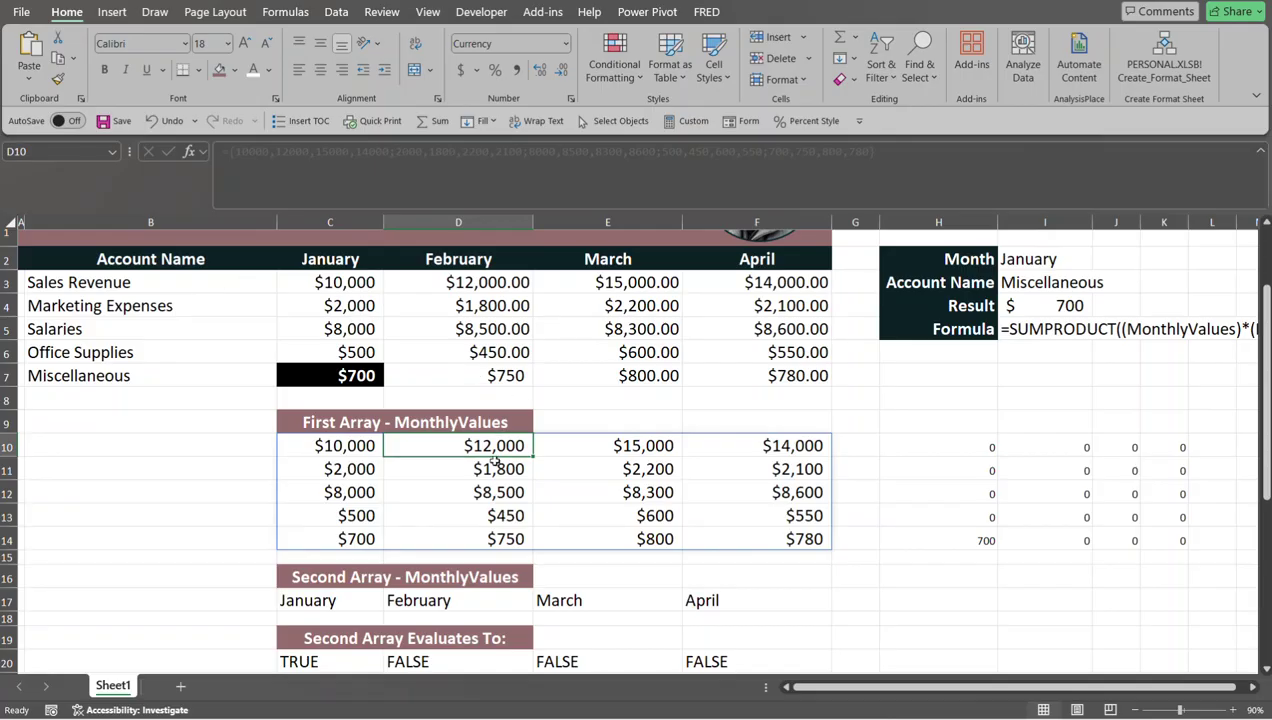
{"action": "left_click", "coordinate": [1085, 445]}
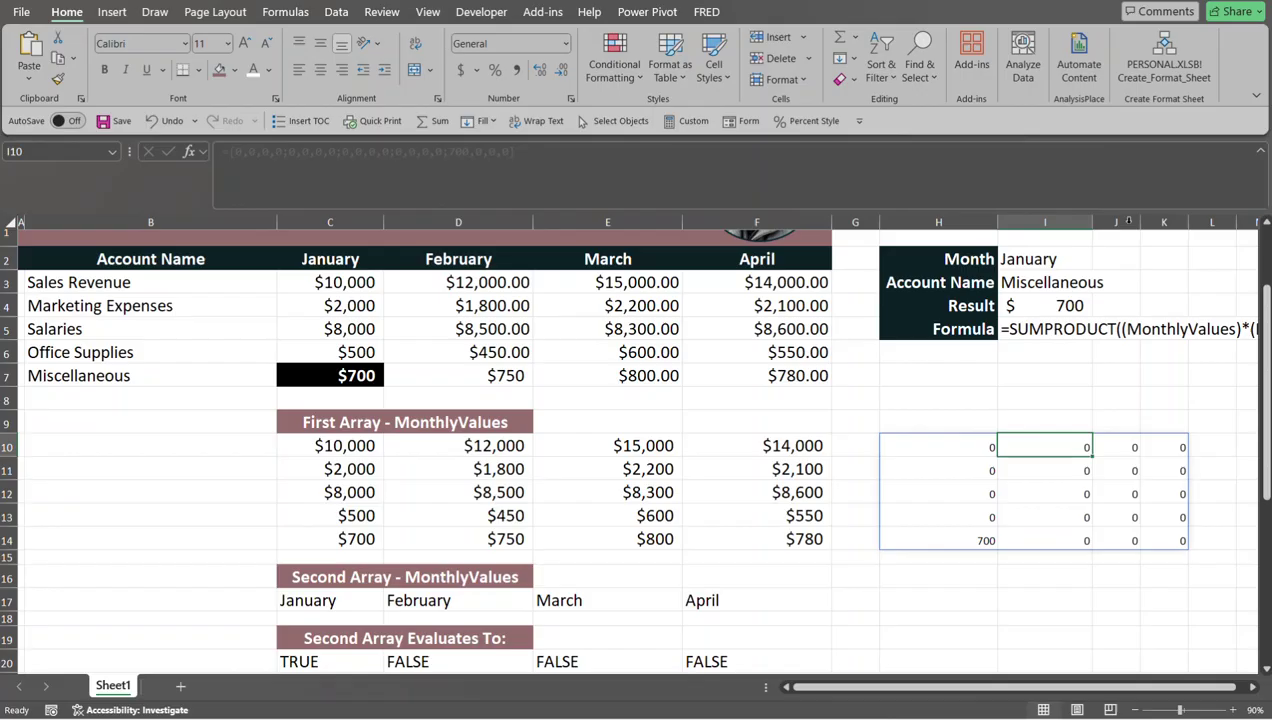
Examine the (Months=Month) condition in the Result formula in I4, then leave the formula without changing it.
{"action": "left_click", "coordinate": [1053, 308]}
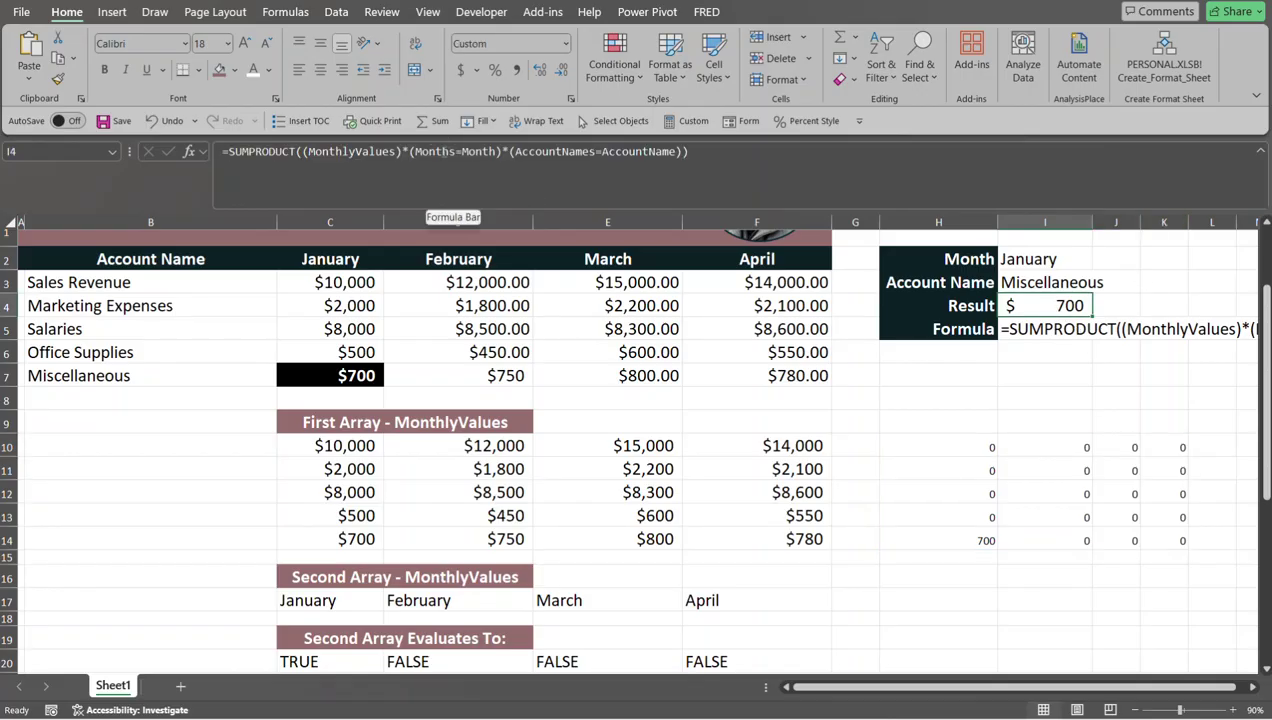
{"action": "left_click_drag", "start_coordinate": [500, 151], "coordinate": [408, 151]}
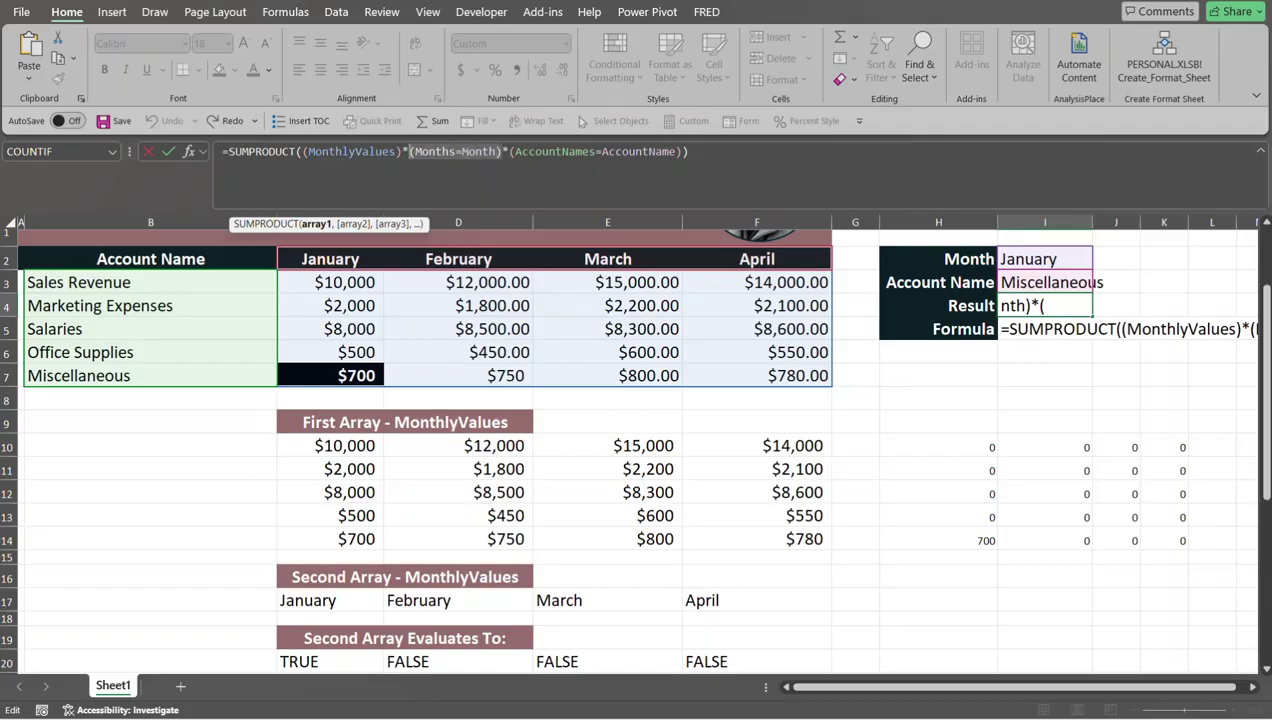
{"action": "left_click", "coordinate": [461, 151]}
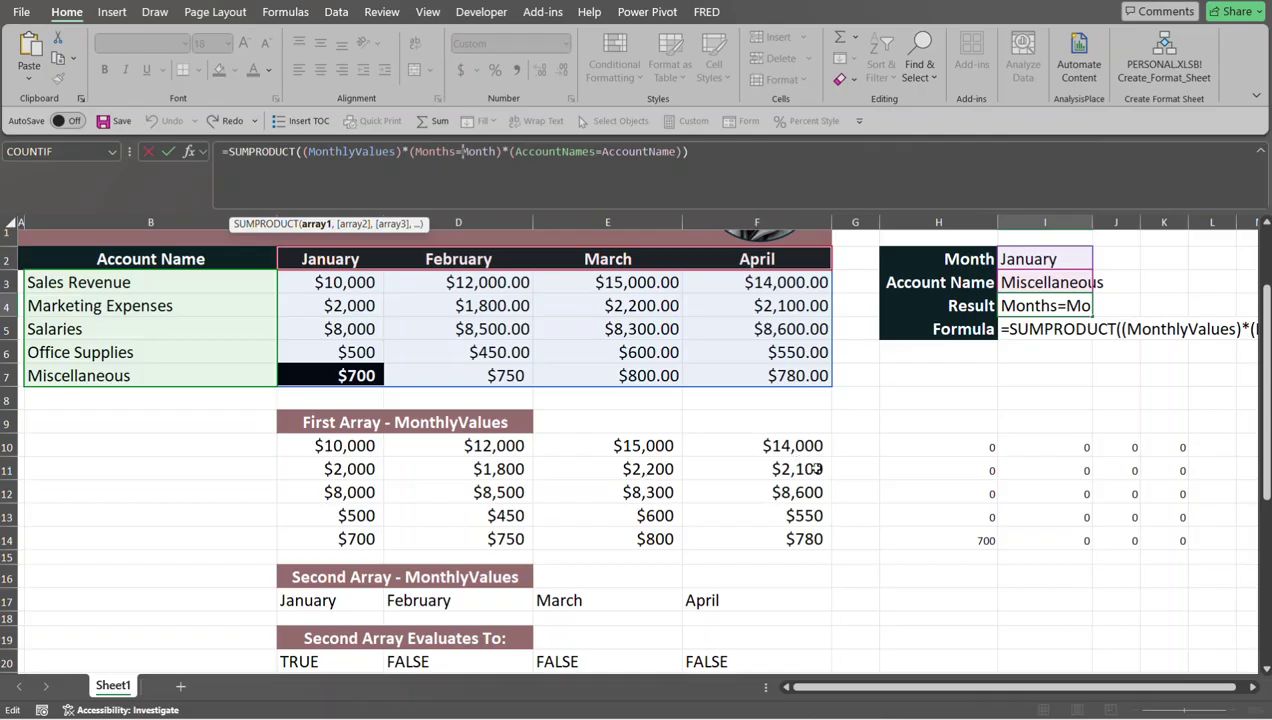
{"action": "left_click", "coordinate": [968, 544]}
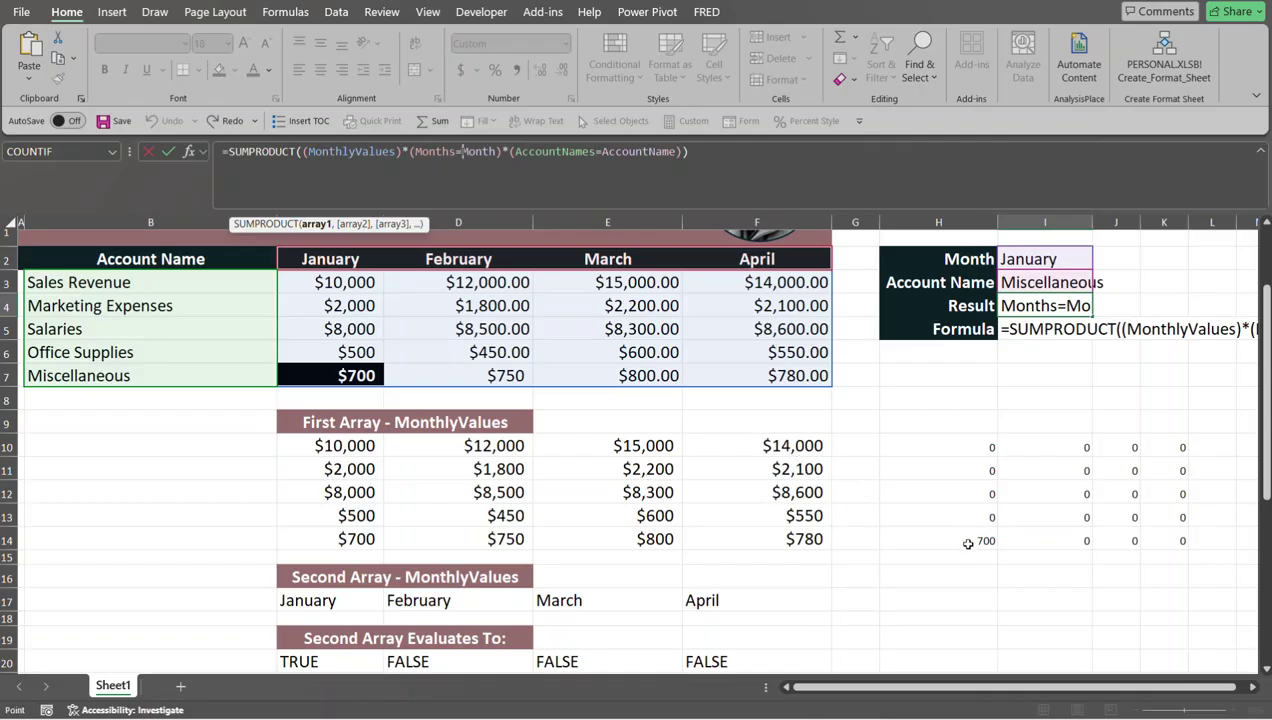
{"action": "key", "text": "Escape"}
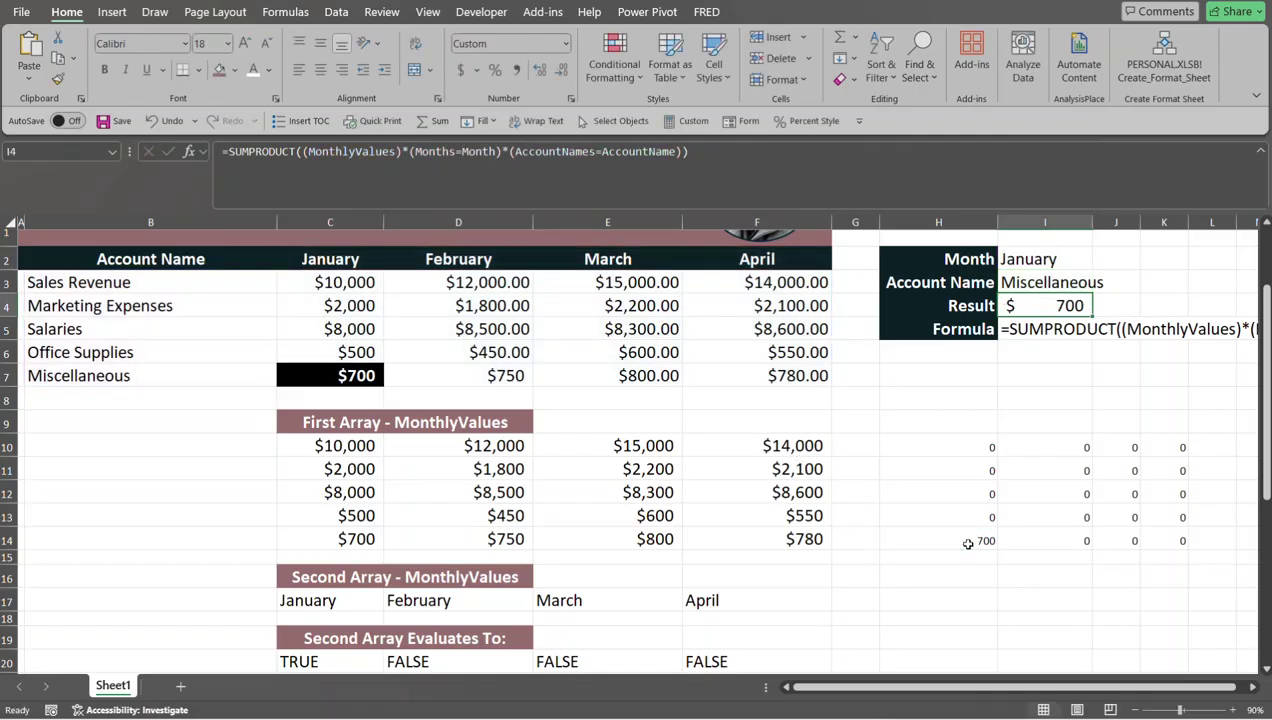
Inspect the January Miscellaneous value in H14 of the multiplied array, then select the empty cell H7.
{"action": "left_click", "coordinate": [968, 543]}
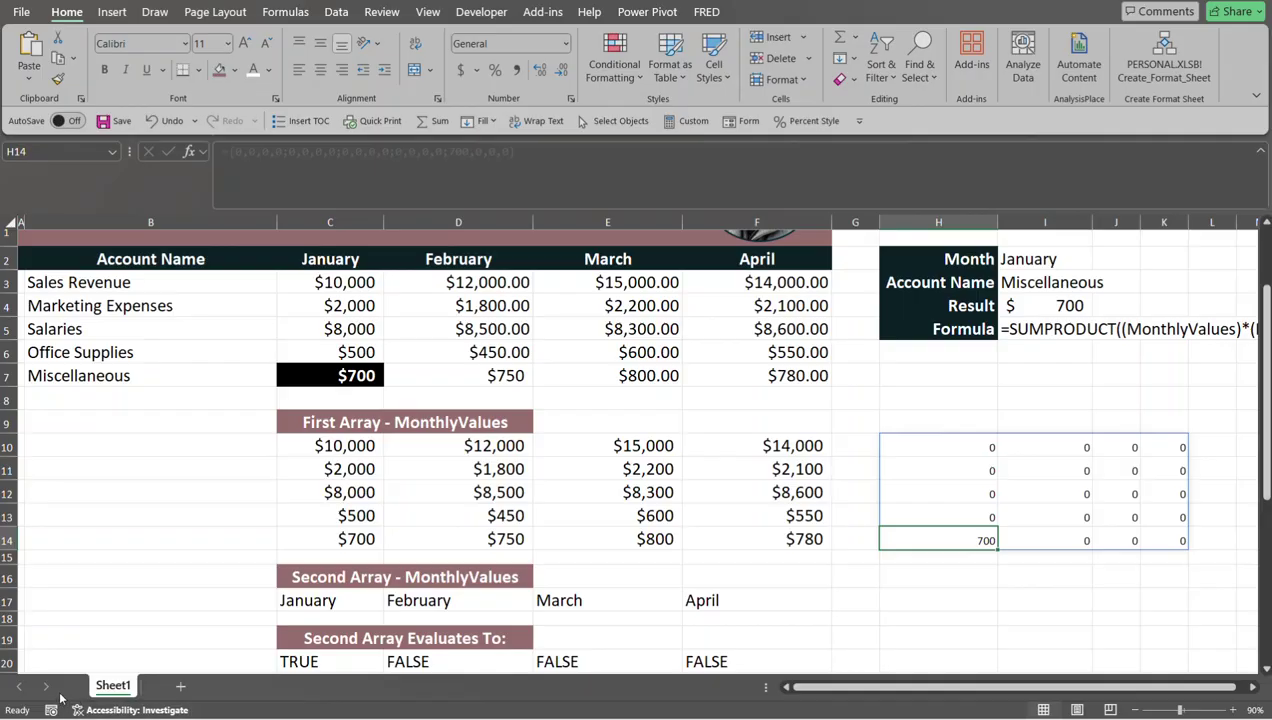
{"action": "left_click", "coordinate": [174, 688]}
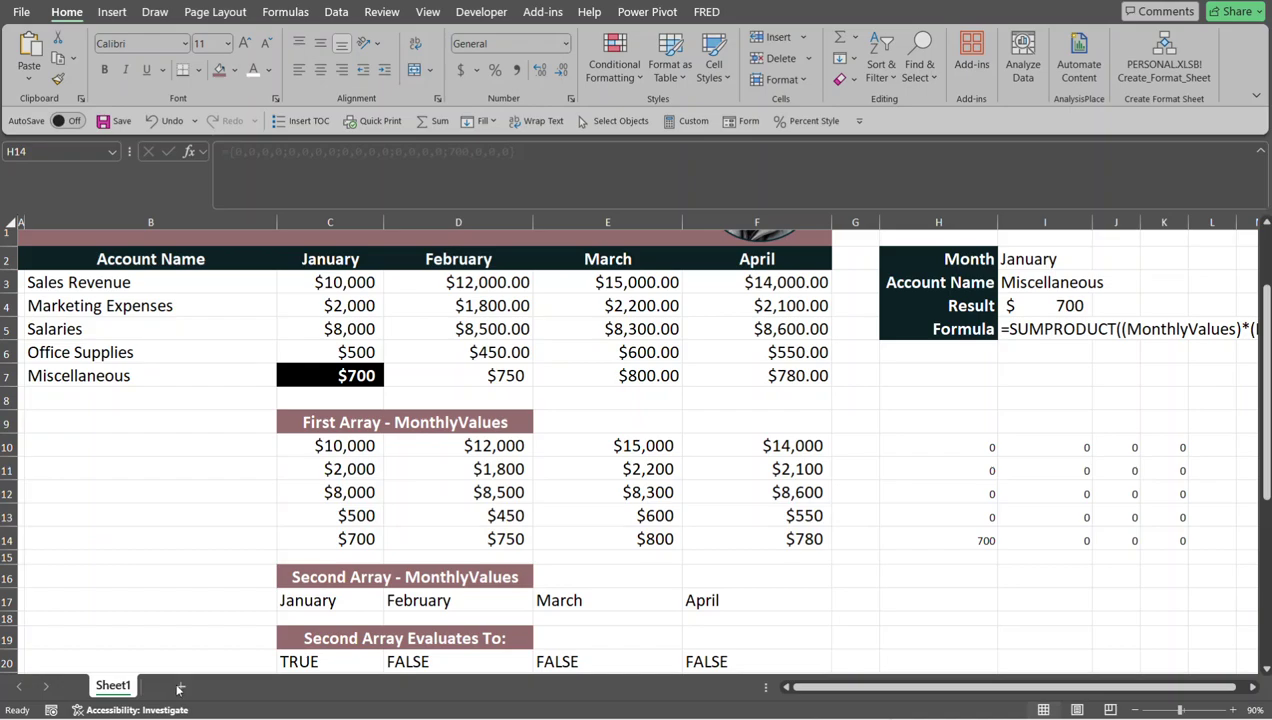
{"action": "left_click", "coordinate": [959, 539]}
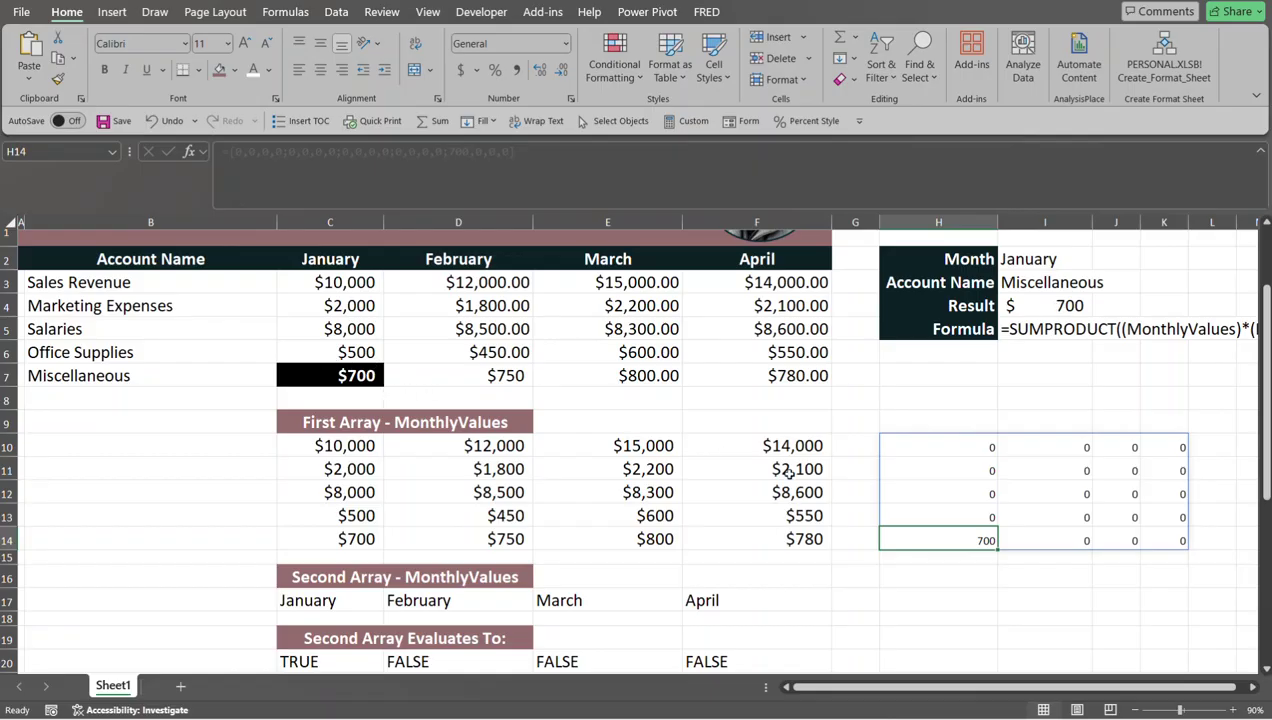
{"action": "left_click", "coordinate": [961, 375]}
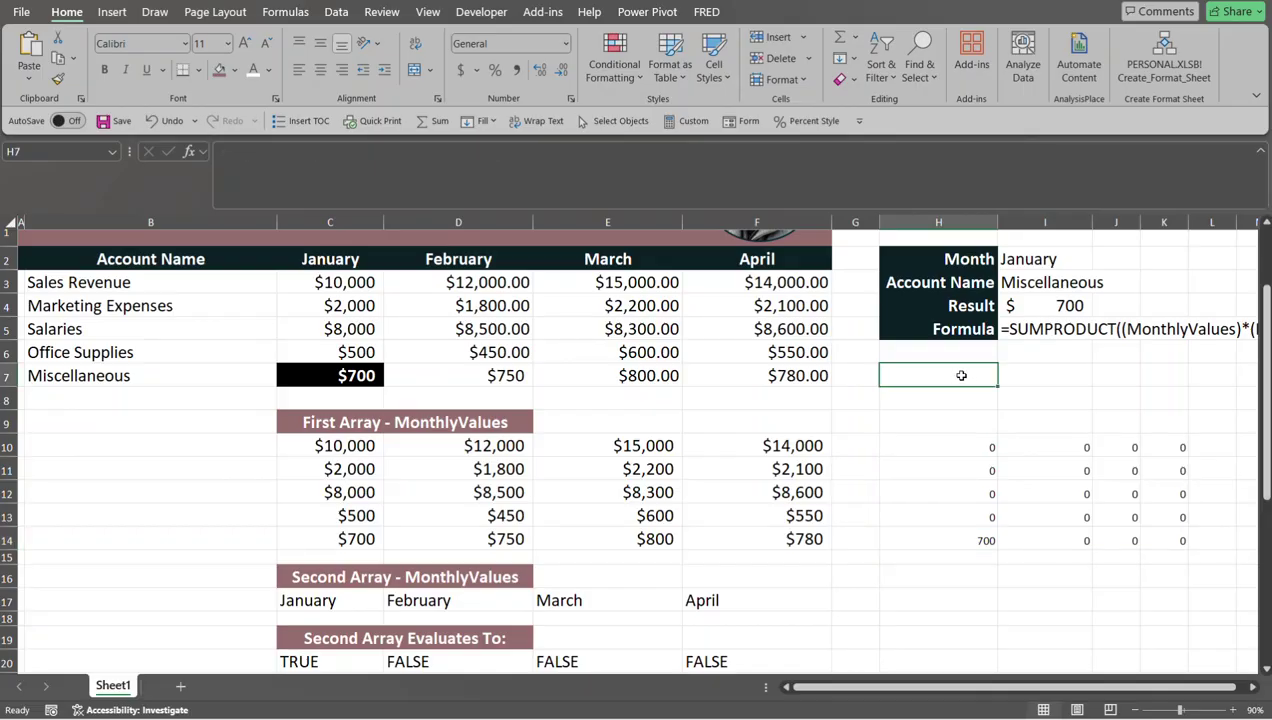